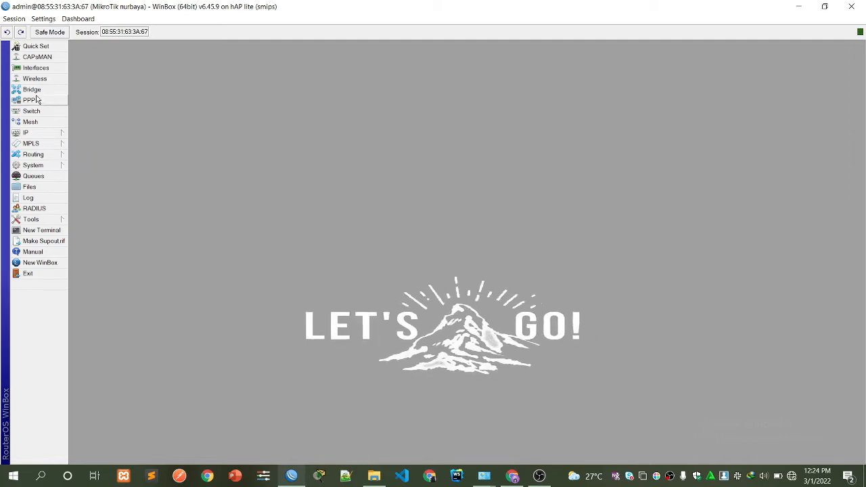
Edit the router's identity name in System > Identity.
{"action": "left_click", "coordinate": [33, 166]}
{"action": "left_click", "coordinate": [84, 221]}
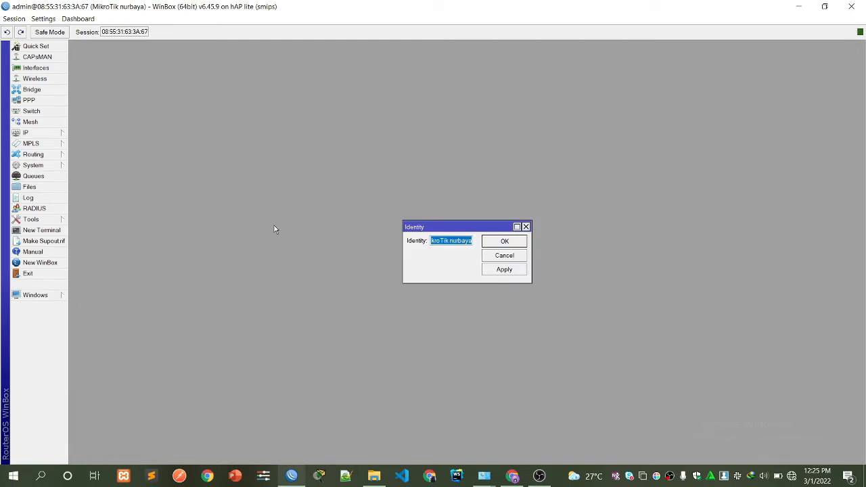
{"action": "left_click", "coordinate": [451, 239]}
{"action": "left_click", "coordinate": [501, 241]}
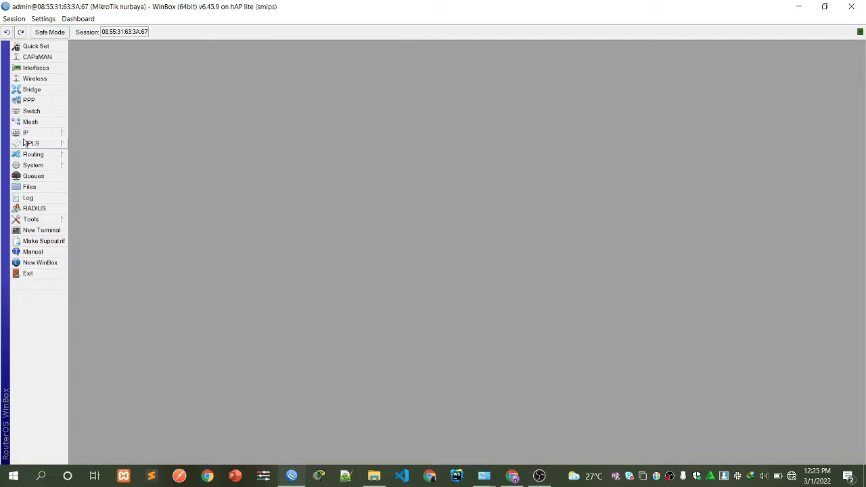
Add a new router user with a password and the full group.
{"action": "left_click", "coordinate": [27, 165]}
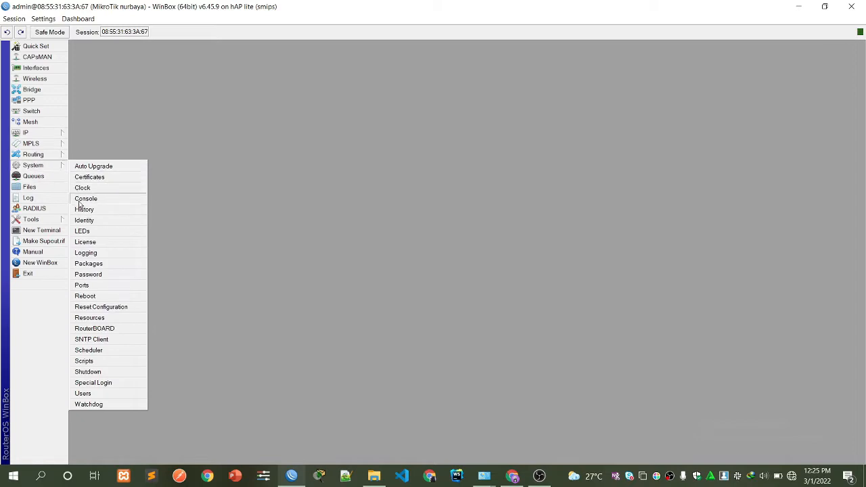
{"action": "left_click", "coordinate": [81, 393]}
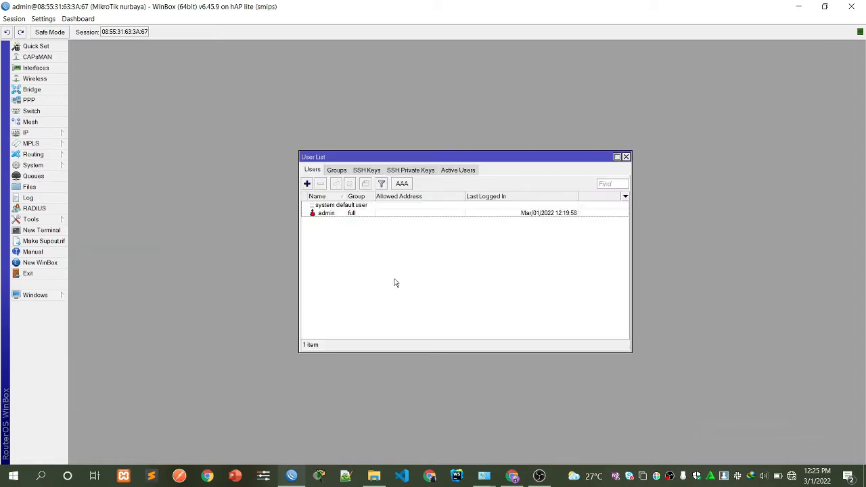
{"action": "left_click", "coordinate": [307, 184]}
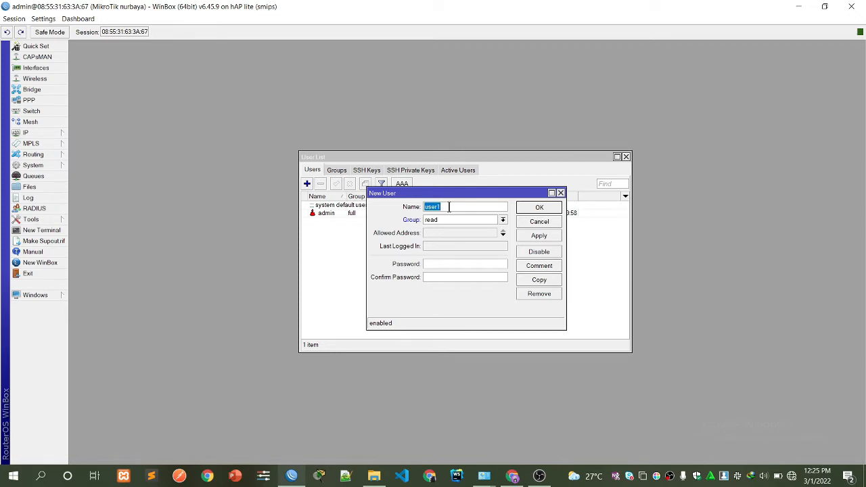
{"action": "type", "text": "ais"}
{"action": "left_click", "coordinate": [503, 220]}
{"action": "left_click", "coordinate": [484, 235]}
{"action": "left_click", "coordinate": [449, 265]}
{"action": "left_click", "coordinate": [536, 237]}
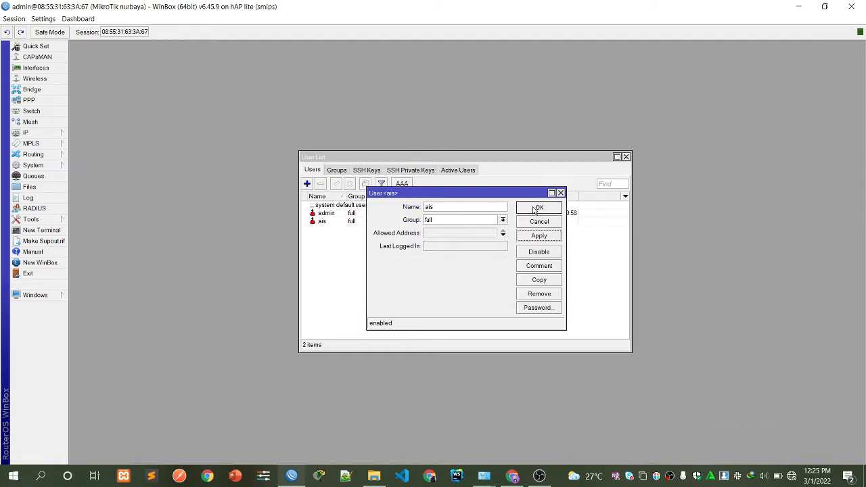
{"action": "left_click", "coordinate": [534, 209]}
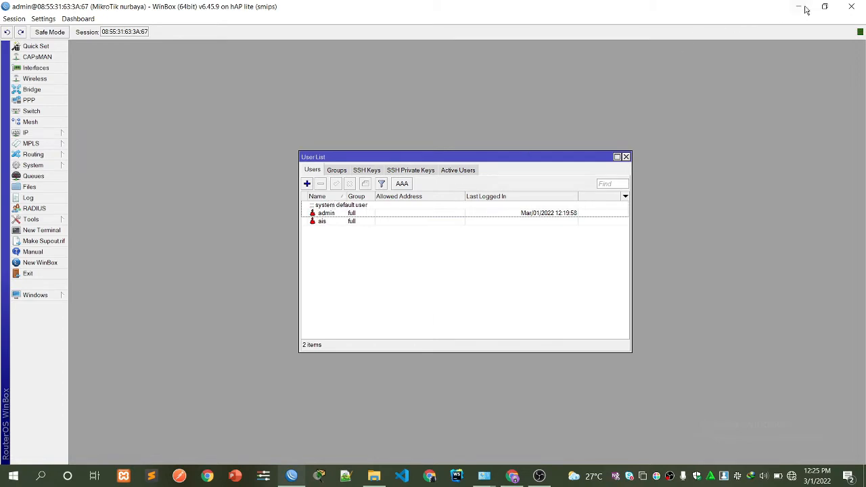
Restart WinBox, connect to the saved router with the new user's login, and remove the admin user.
{"action": "left_click", "coordinate": [847, 6]}
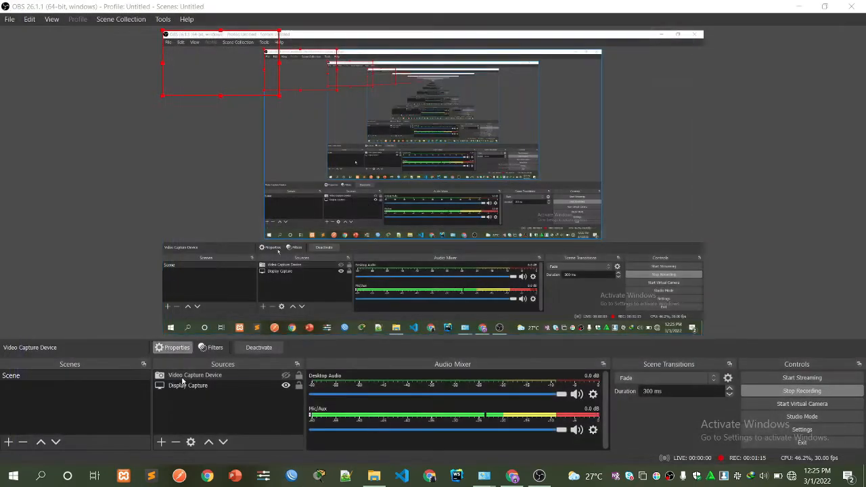
{"action": "left_click", "coordinate": [291, 475]}
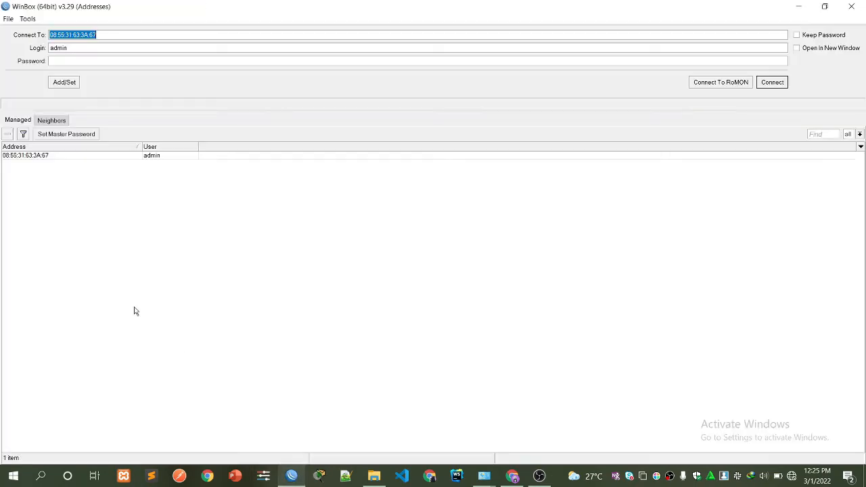
{"action": "left_click", "coordinate": [48, 157]}
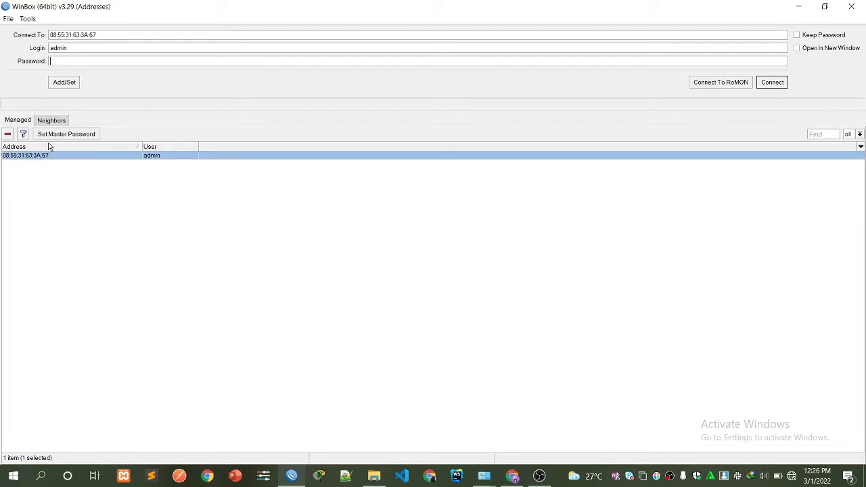
{"action": "double_click", "coordinate": [59, 49]}
{"action": "type", "text": "ais"}
{"action": "left_click", "coordinate": [51, 60]}
{"action": "left_click", "coordinate": [773, 83]}
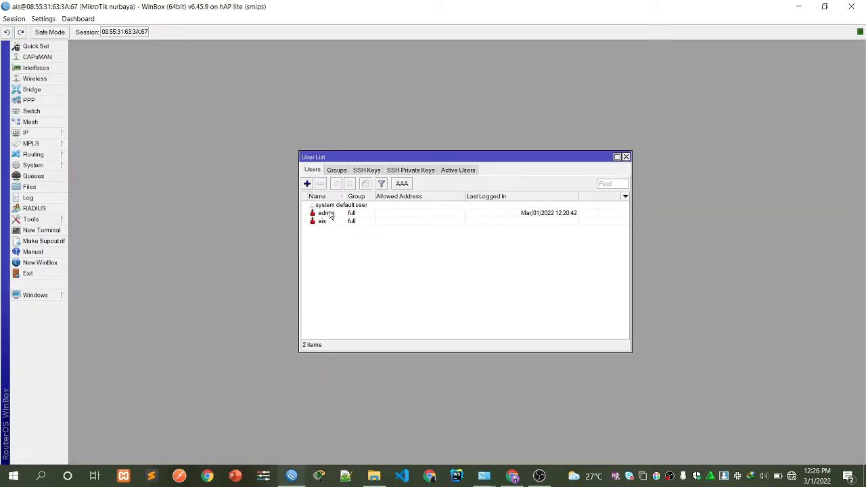
{"action": "left_click", "coordinate": [329, 214]}
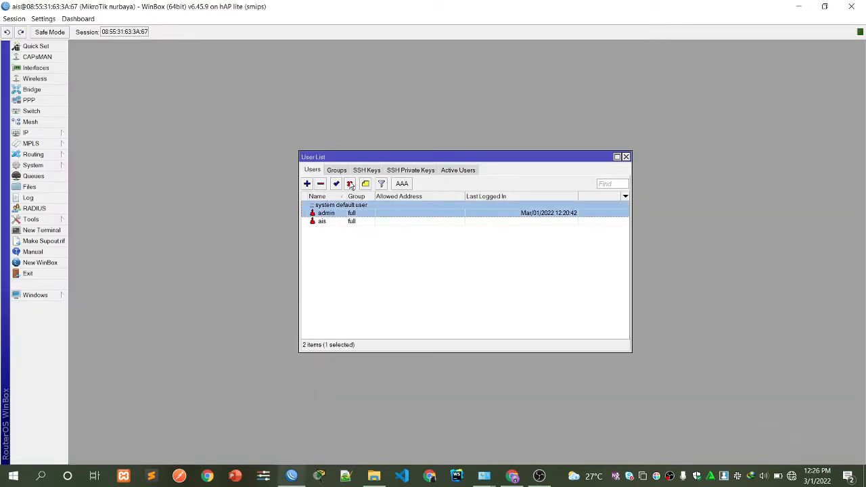
{"action": "left_click", "coordinate": [320, 184]}
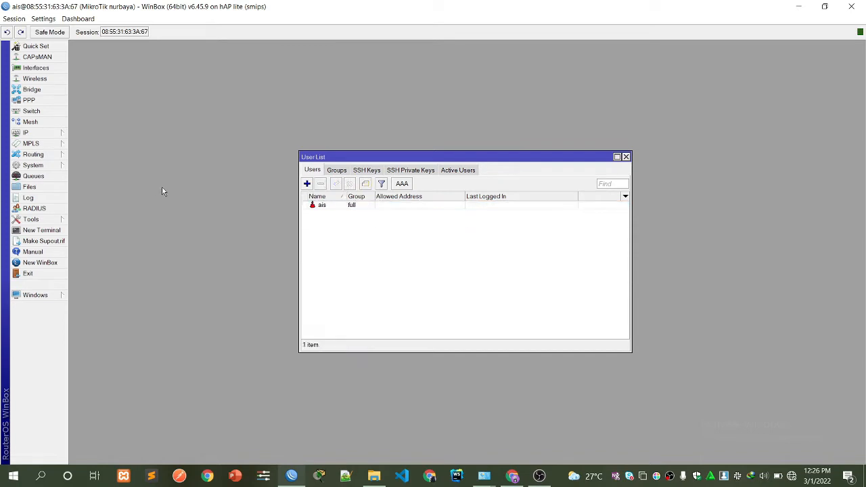
Rename ether1 to ether1-isp and ether2 to ether2-laptop.
{"action": "left_click", "coordinate": [45, 68]}
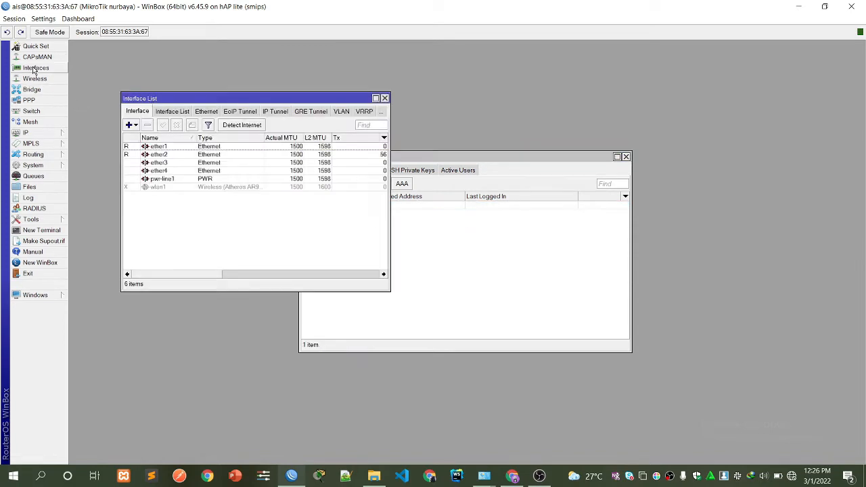
{"action": "double_click", "coordinate": [163, 146]}
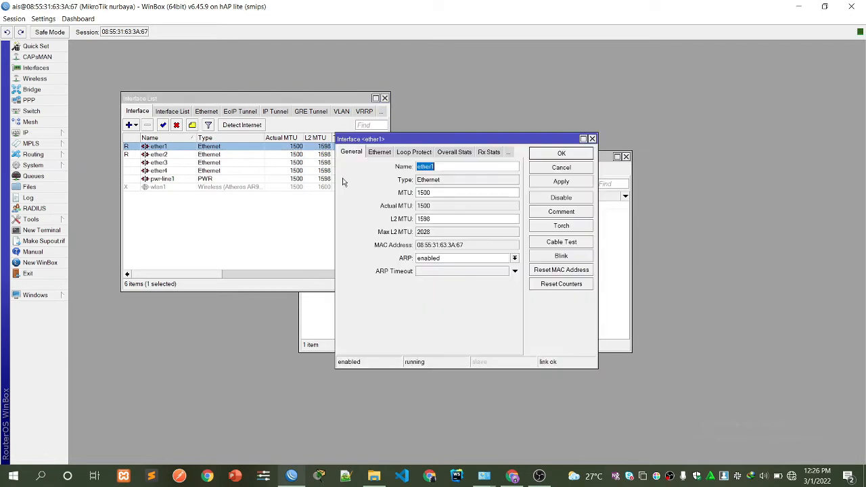
{"action": "left_click", "coordinate": [437, 166]}
{"action": "type", "text": "-isp"}
{"action": "left_click", "coordinate": [555, 183]}
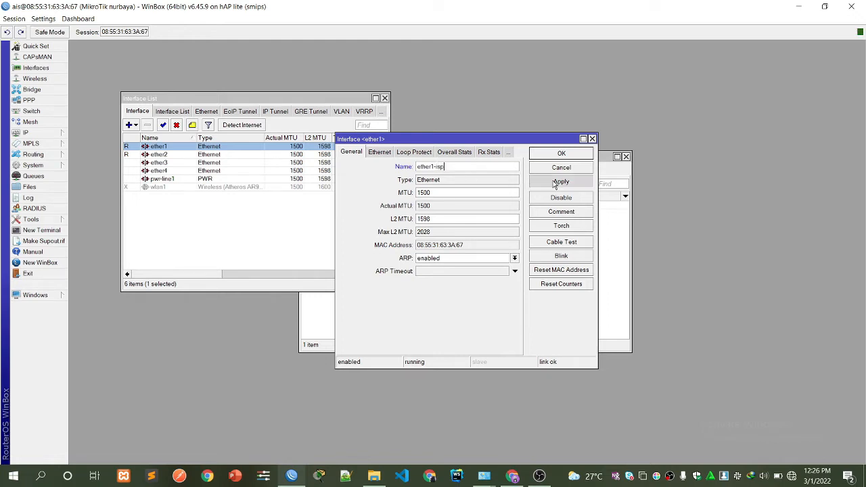
{"action": "left_click", "coordinate": [551, 154]}
{"action": "double_click", "coordinate": [189, 155]}
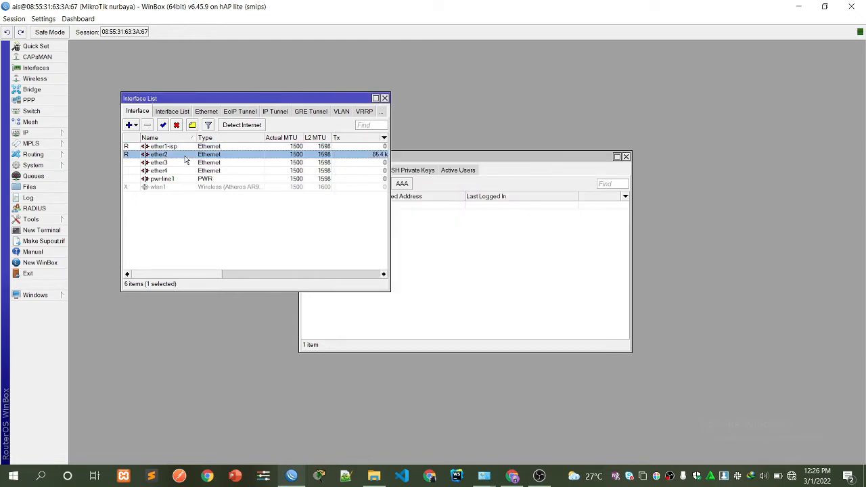
{"action": "left_click", "coordinate": [447, 167]}
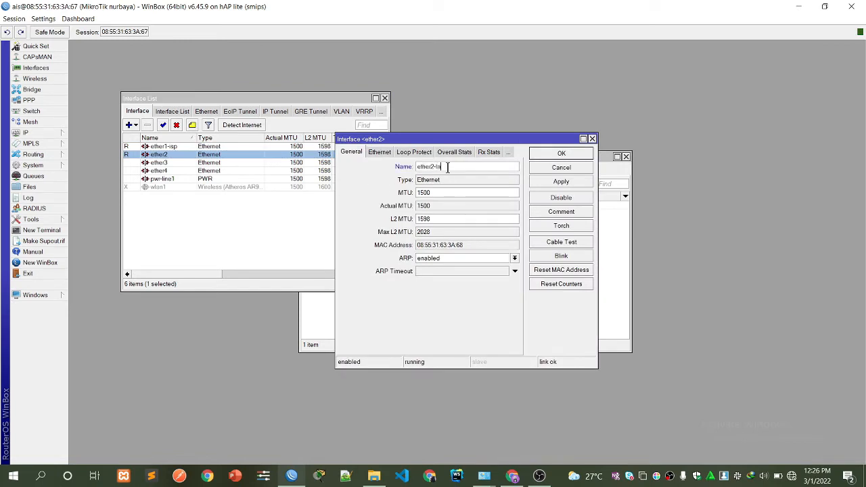
{"action": "type", "text": "-laptop"}
{"action": "left_click", "coordinate": [561, 182]}
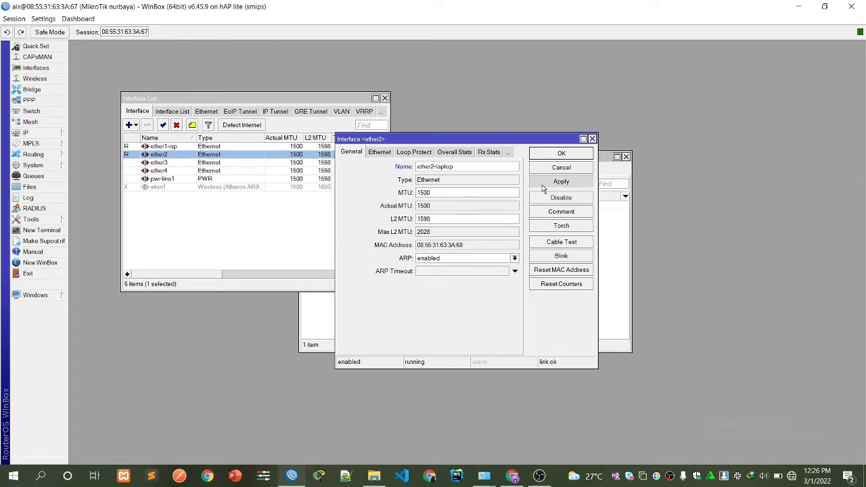
{"action": "left_click", "coordinate": [561, 153]}
Rename ether3 to ether3-hotspot 1 and ether4 to ether4-hotspot2.
{"action": "double_click", "coordinate": [169, 162]}
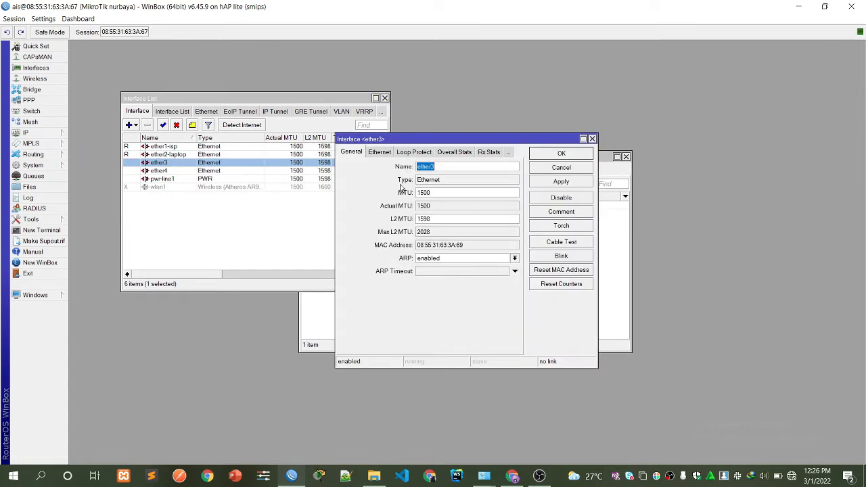
{"action": "left_click", "coordinate": [438, 167]}
{"action": "type", "text": "-hotspot 1"}
{"action": "left_click", "coordinate": [561, 181]}
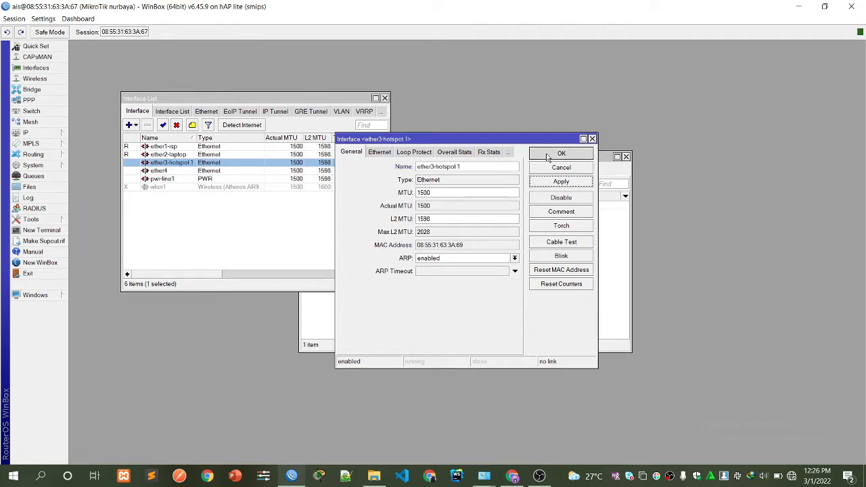
{"action": "left_click", "coordinate": [561, 153]}
{"action": "double_click", "coordinate": [159, 170]}
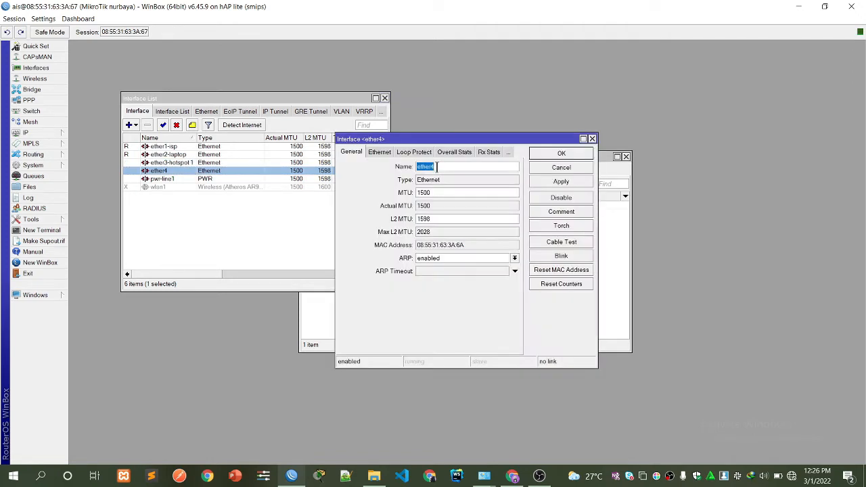
{"action": "left_click", "coordinate": [437, 166]}
{"action": "type", "text": "-hotspot2"}
{"action": "left_click", "coordinate": [560, 181]}
{"action": "left_click", "coordinate": [561, 153]}
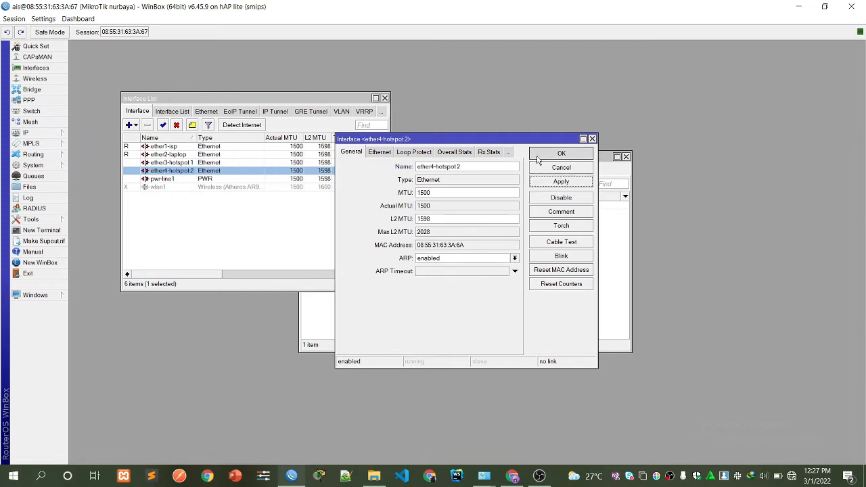
{"action": "double_click", "coordinate": [166, 188]}
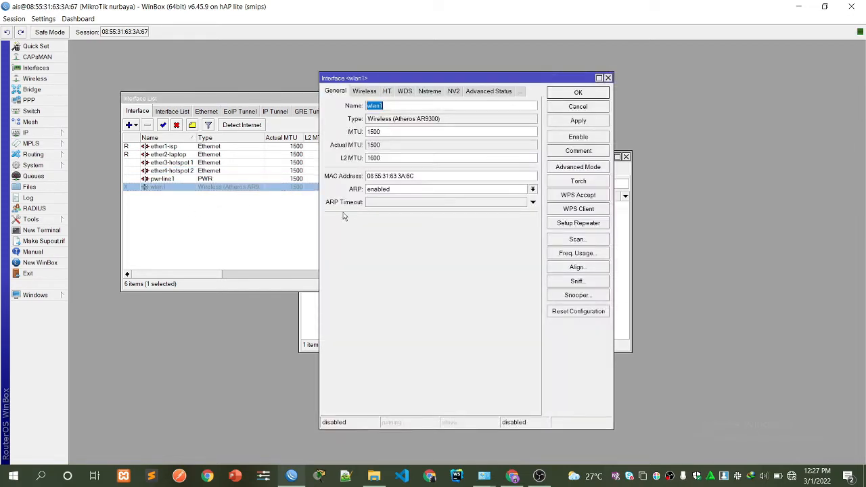
Set wlan1 to ap bridge mode on the 2GHz-B/G/N band with a custom SSID.
{"action": "left_click", "coordinate": [403, 105]}
{"action": "left_click", "coordinate": [362, 92]}
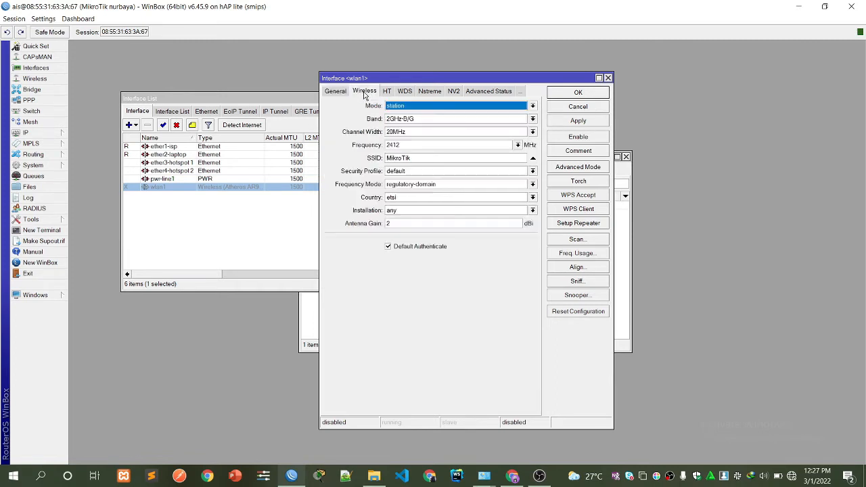
{"action": "left_click", "coordinate": [423, 107]}
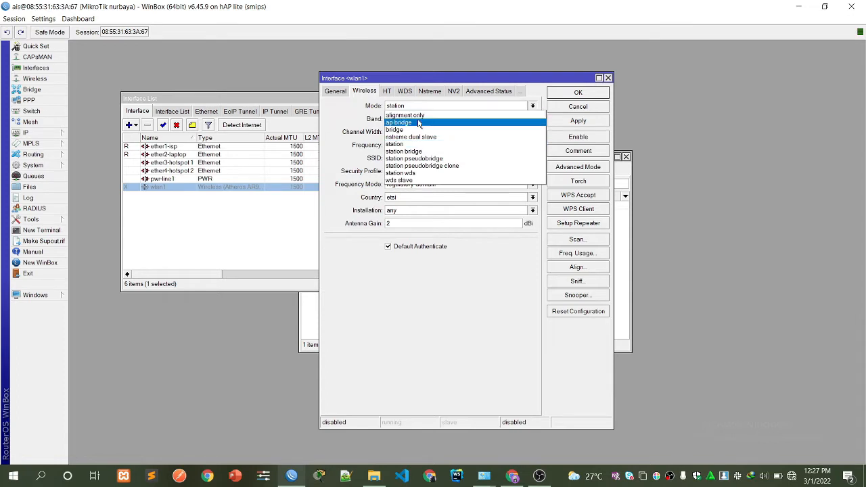
{"action": "left_click", "coordinate": [418, 122]}
{"action": "left_click", "coordinate": [418, 122]}
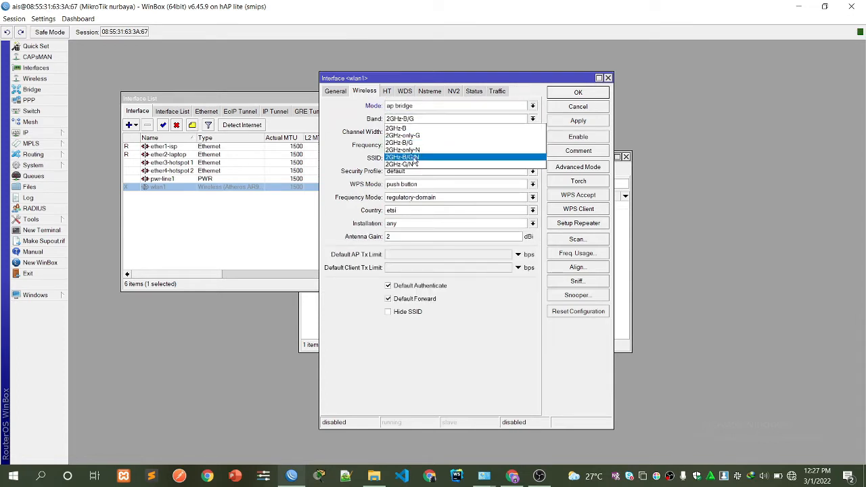
{"action": "left_click", "coordinate": [415, 158]}
{"action": "left_click", "coordinate": [413, 158]}
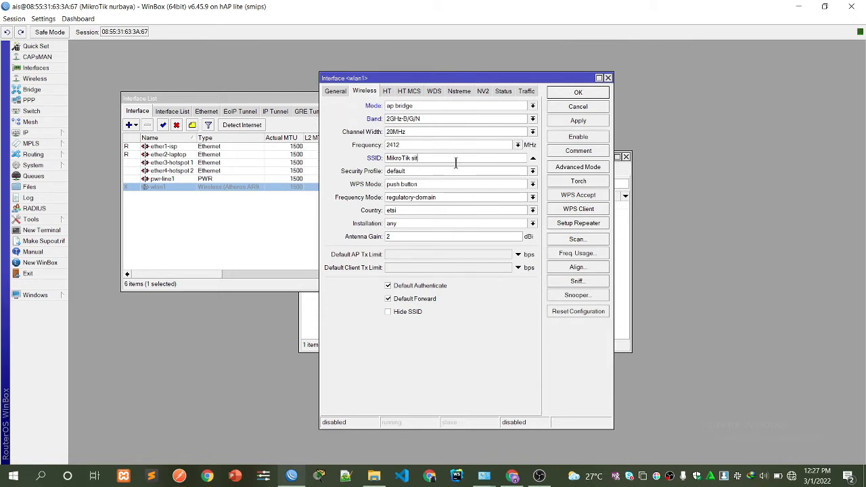
{"action": "type", "text": "siti nurbaya"}
{"action": "left_click", "coordinate": [583, 123]}
{"action": "left_click", "coordinate": [578, 94]}
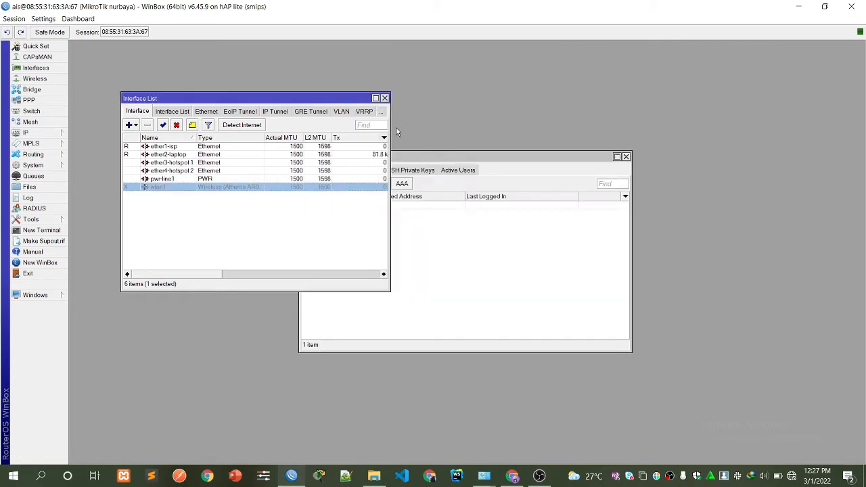
Enable wlan1 and check the new SSID in the Windows Wi-Fi list.
{"action": "left_click", "coordinate": [162, 125]}
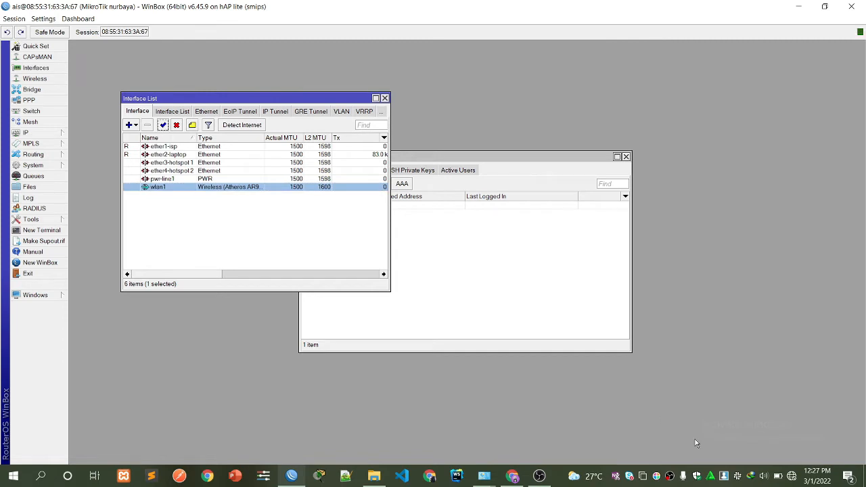
{"action": "left_click", "coordinate": [791, 475]}
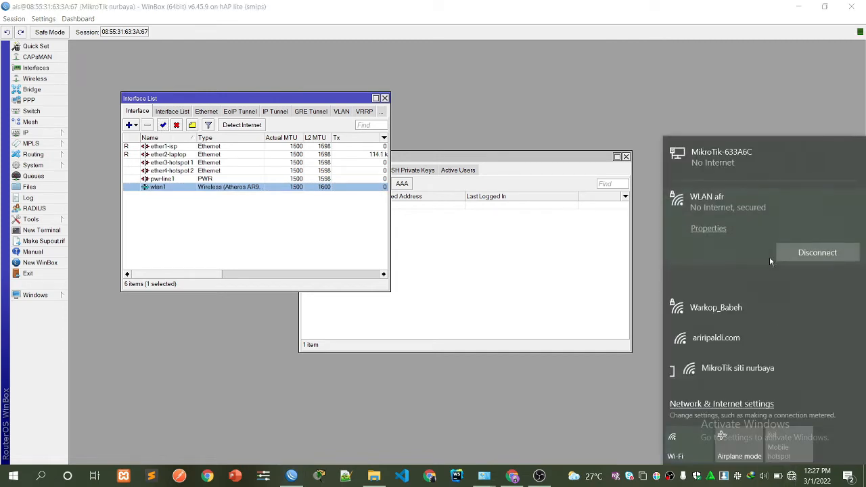
{"action": "scroll", "coordinate": [732, 243], "scroll_direction": "down", "scroll_amount": 3}
{"action": "scroll", "coordinate": [732, 250], "scroll_direction": "down", "scroll_amount": 4}
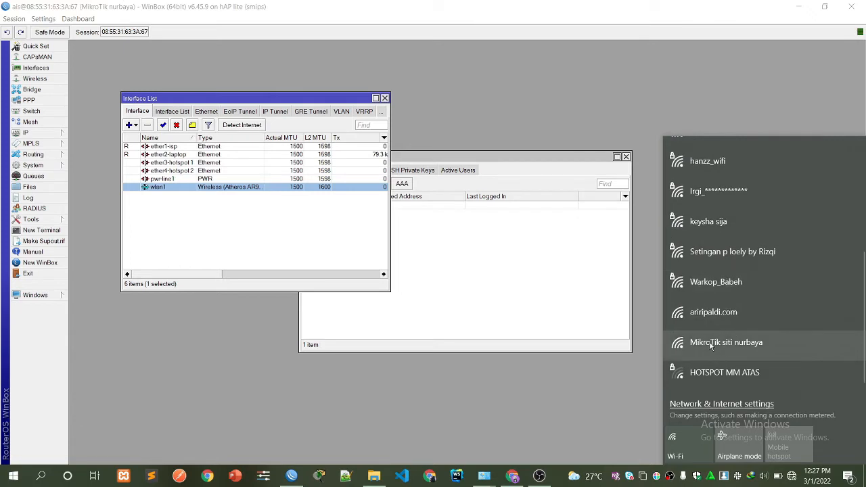
{"action": "left_click", "coordinate": [404, 427]}
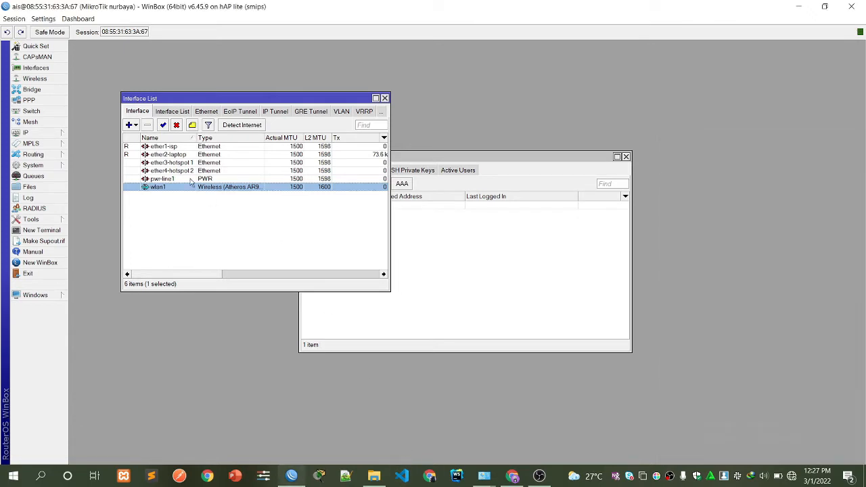
Create a new wireless security profile named profile1-nur.
{"action": "left_click", "coordinate": [31, 79]}
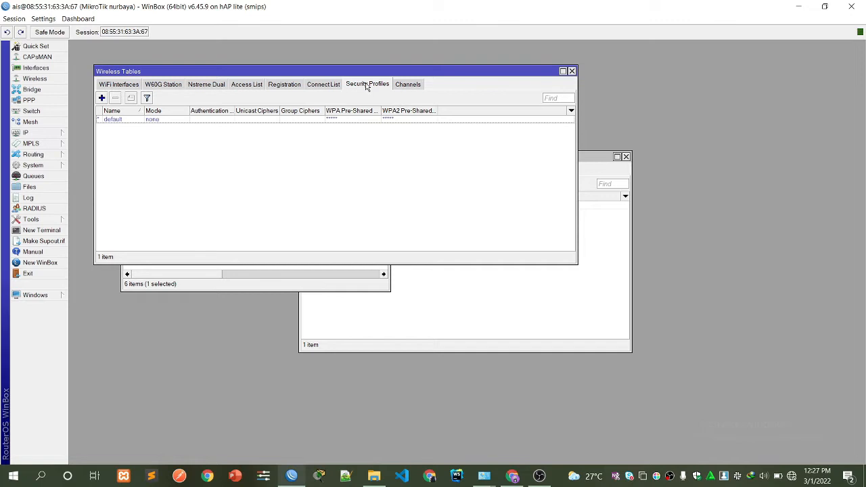
{"action": "left_click", "coordinate": [102, 98]}
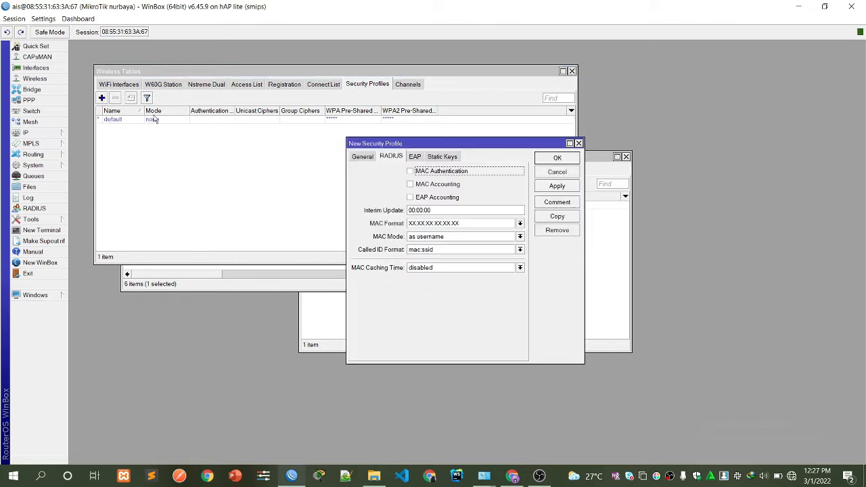
{"action": "left_click", "coordinate": [364, 156]}
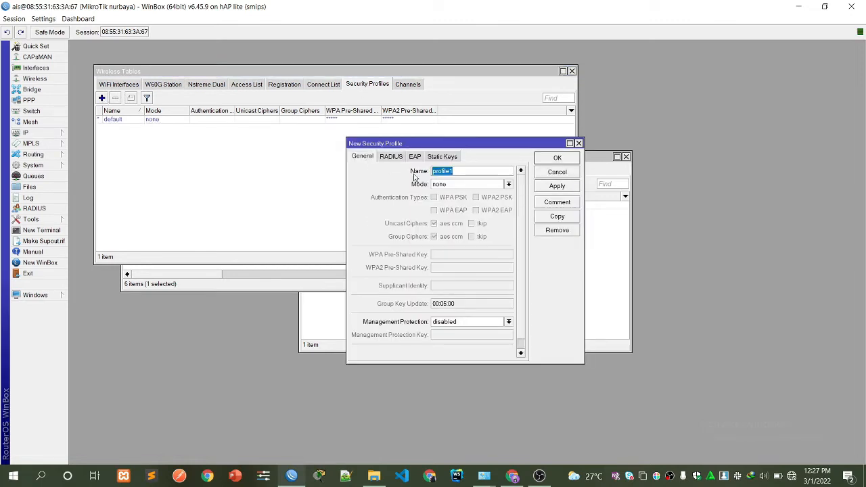
{"action": "left_click", "coordinate": [473, 174]}
{"action": "type", "text": "-nur"}
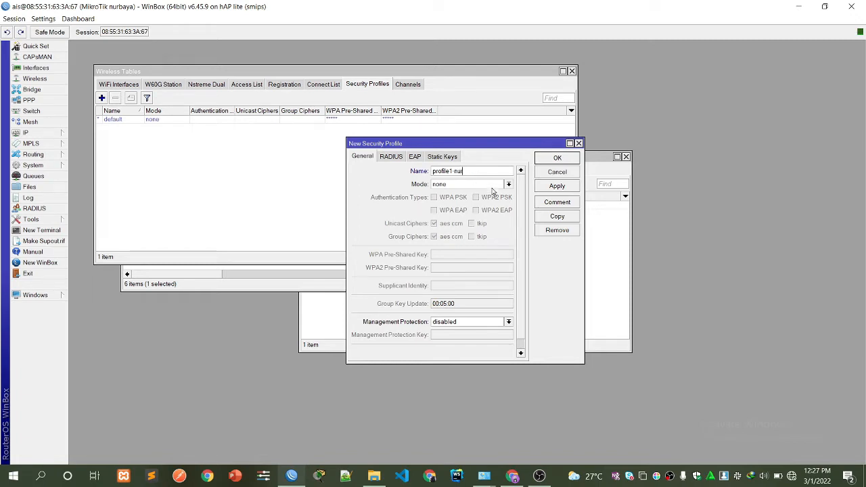
Set profile1-nur to dynamic keys with WPA/WPA2 PSK and enter both pre-shared keys.
{"action": "left_click", "coordinate": [508, 187]}
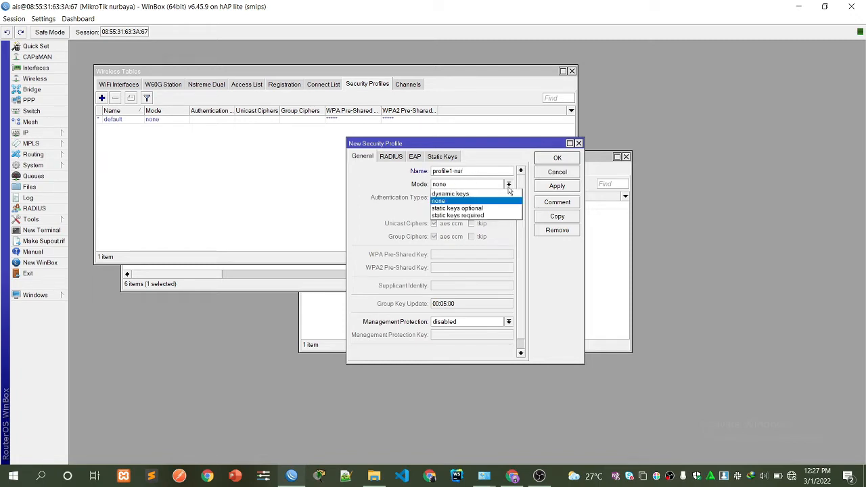
{"action": "left_click", "coordinate": [467, 194]}
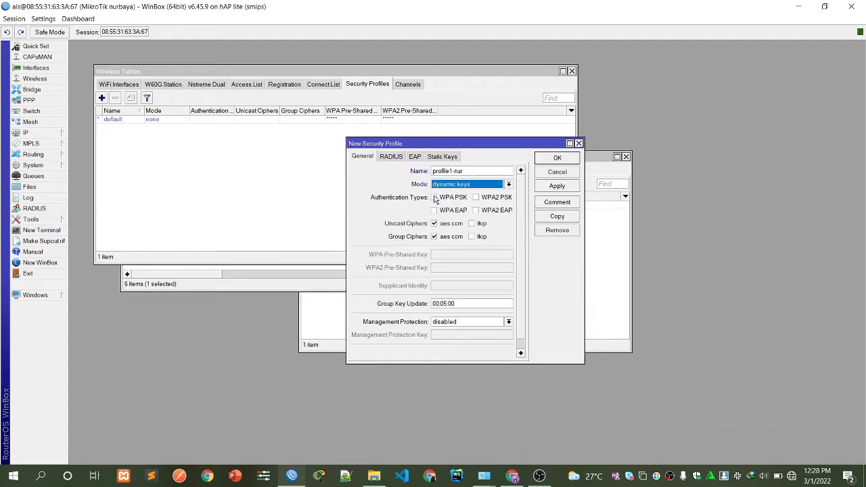
{"action": "left_click", "coordinate": [435, 197]}
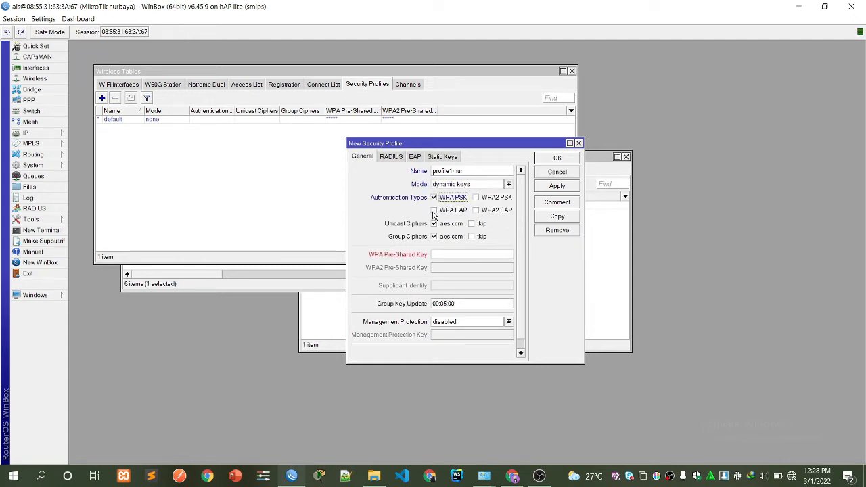
{"action": "left_click", "coordinate": [434, 210]}
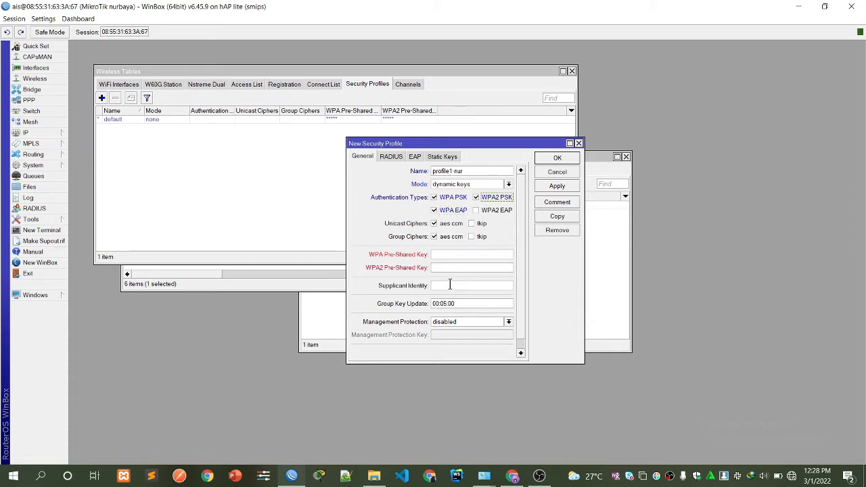
{"action": "left_click", "coordinate": [439, 255]}
{"action": "type", "text": "***"}
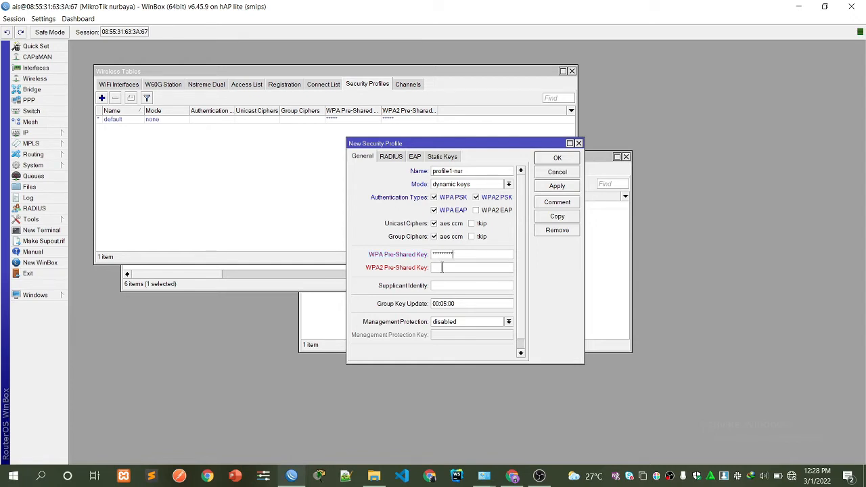
{"action": "left_click", "coordinate": [442, 268]}
{"action": "type", "text": "**"}
{"action": "left_click", "coordinate": [557, 185]}
{"action": "left_click", "coordinate": [556, 158]}
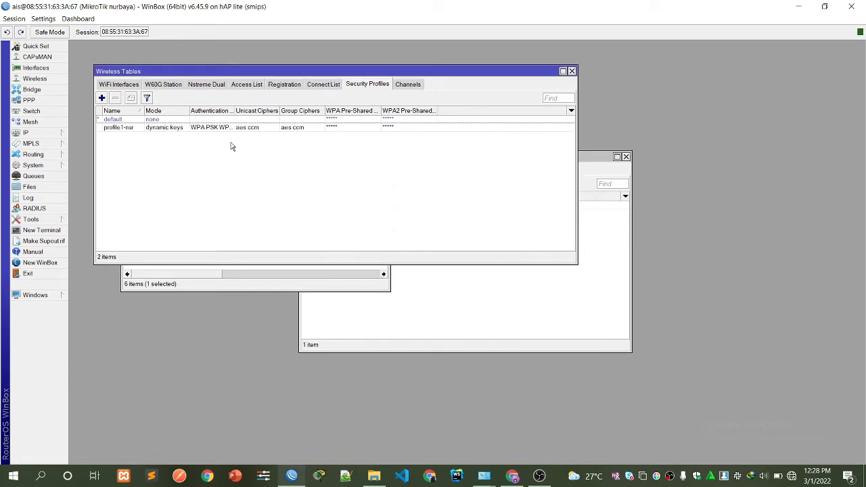
Add a bridge named bridge1-lan.
{"action": "left_click", "coordinate": [28, 90]}
{"action": "left_click", "coordinate": [81, 60]}
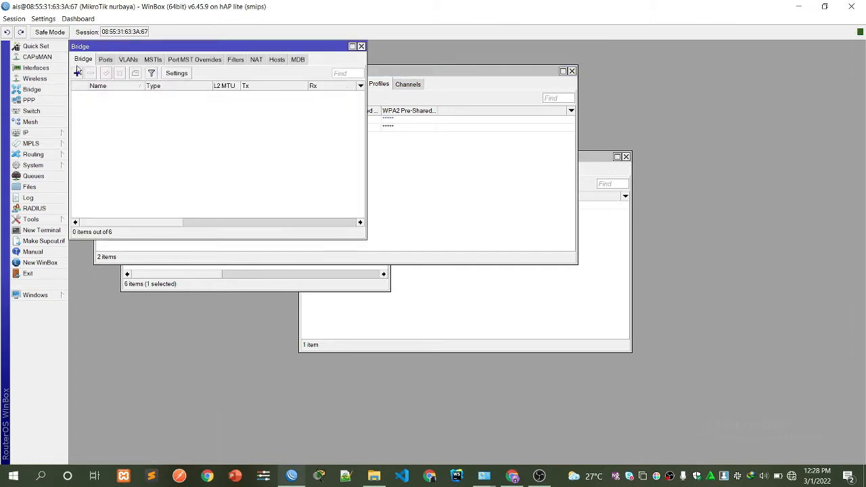
{"action": "left_click", "coordinate": [77, 72]}
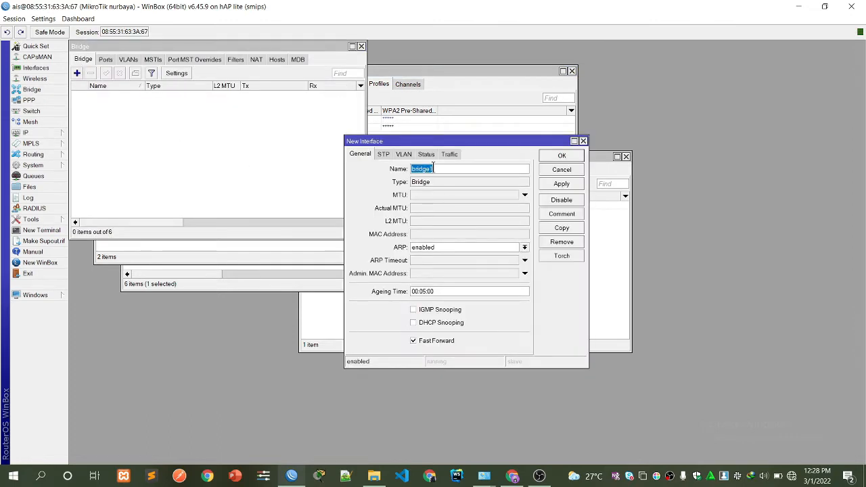
{"action": "left_click", "coordinate": [433, 169]}
{"action": "left_click", "coordinate": [561, 184]}
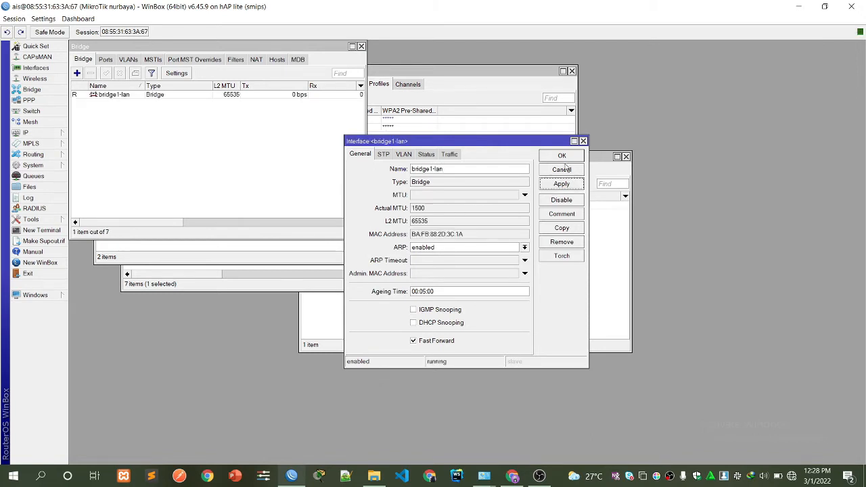
{"action": "left_click", "coordinate": [560, 156]}
Add a second bridge named bridge2-hotspot.
{"action": "left_click", "coordinate": [77, 72]}
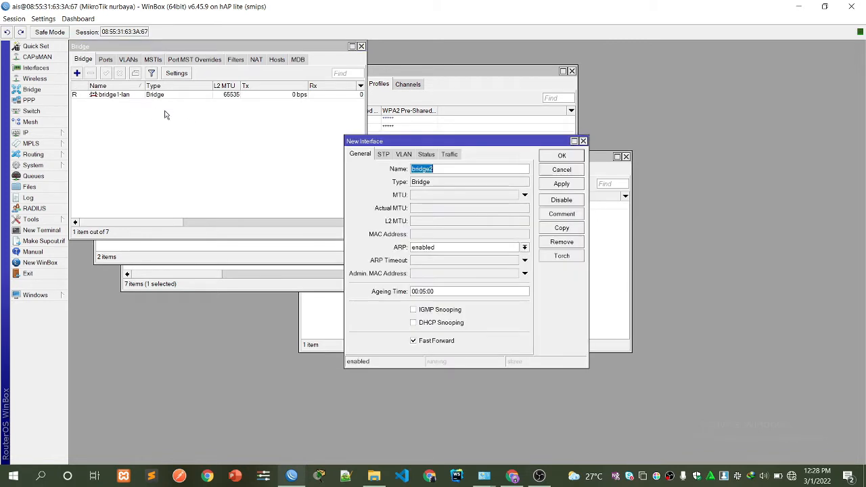
{"action": "left_click", "coordinate": [467, 170]}
{"action": "type", "text": "-ho"}
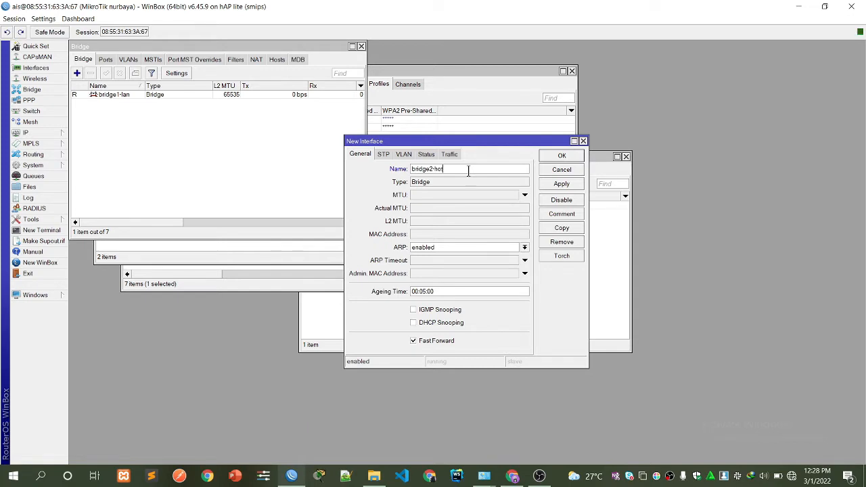
{"action": "type", "text": "tspot"}
{"action": "left_click", "coordinate": [561, 184]}
{"action": "left_click", "coordinate": [562, 155]}
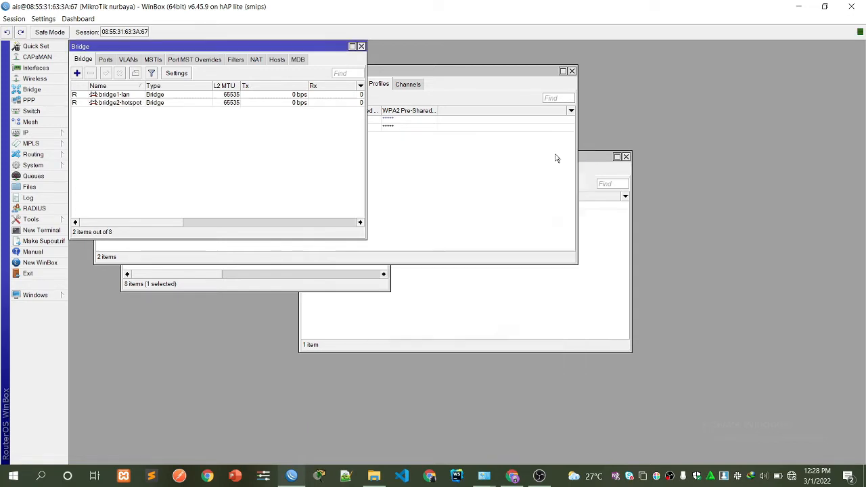
Attach ether1-isp to bridge1-lan as a bridge port.
{"action": "left_click", "coordinate": [105, 60]}
{"action": "left_click", "coordinate": [77, 73]}
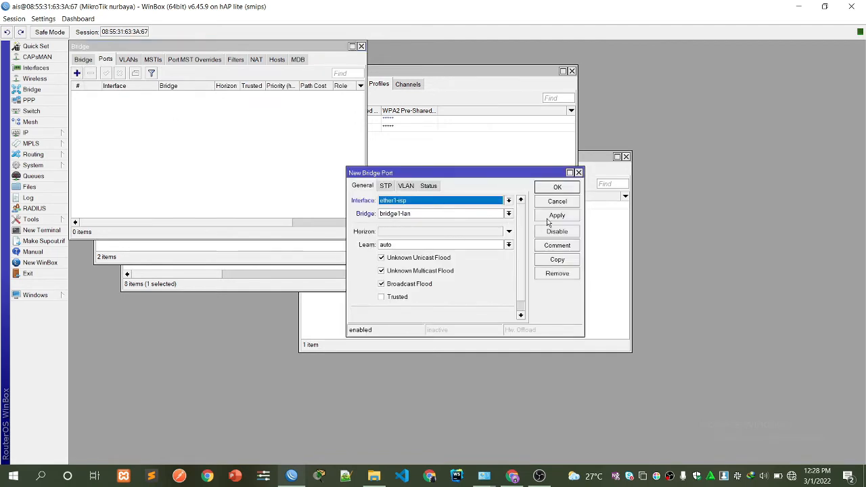
{"action": "left_click", "coordinate": [552, 216]}
{"action": "left_click", "coordinate": [551, 189]}
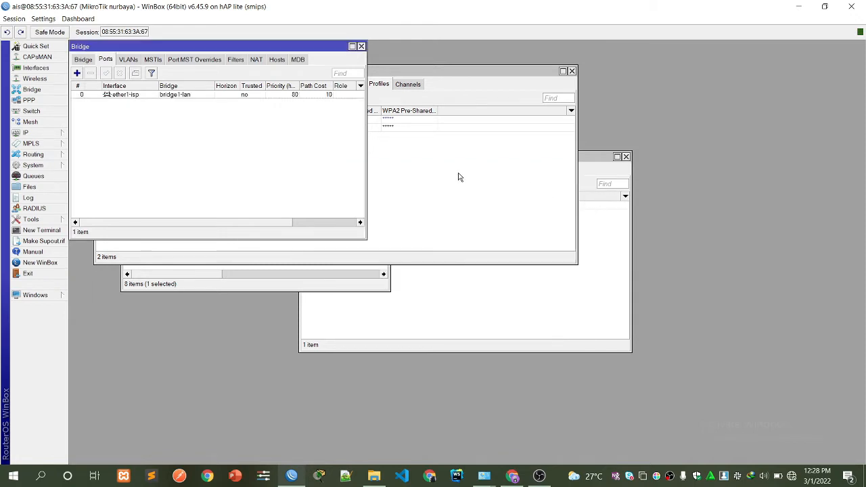
Add ether3-hotspot1 as a port of bridge2-hotspot.
{"action": "left_click", "coordinate": [77, 73]}
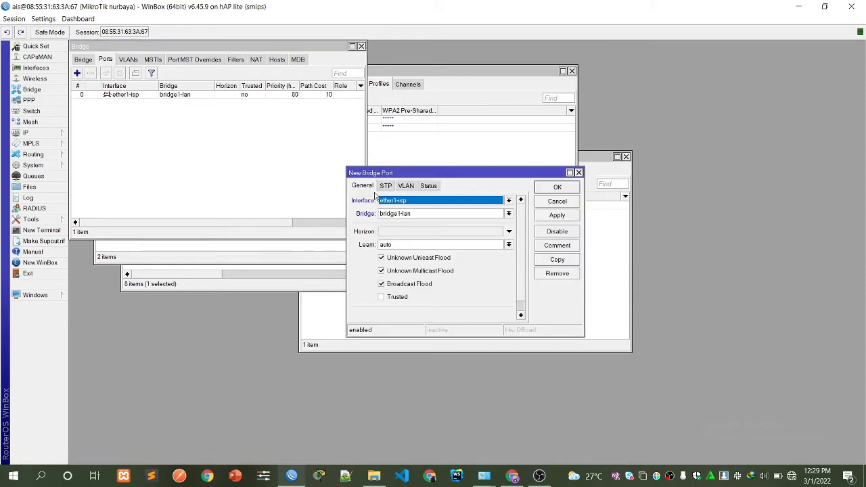
{"action": "left_click", "coordinate": [401, 202]}
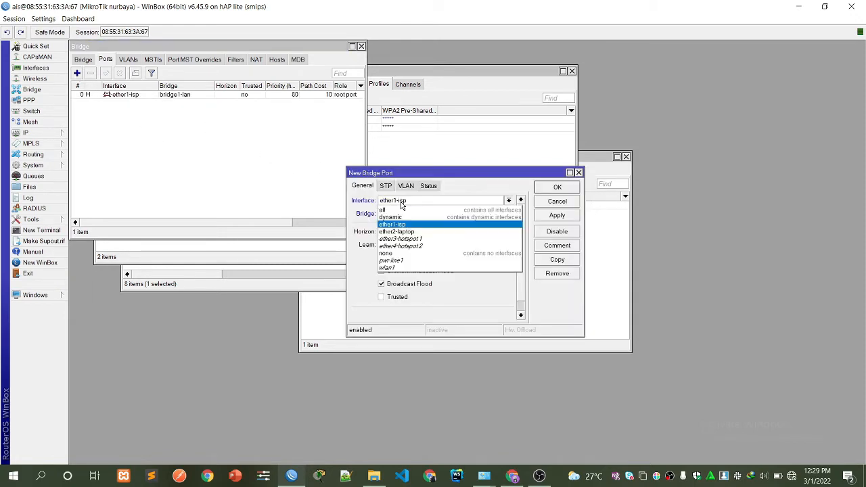
{"action": "left_click", "coordinate": [401, 240]}
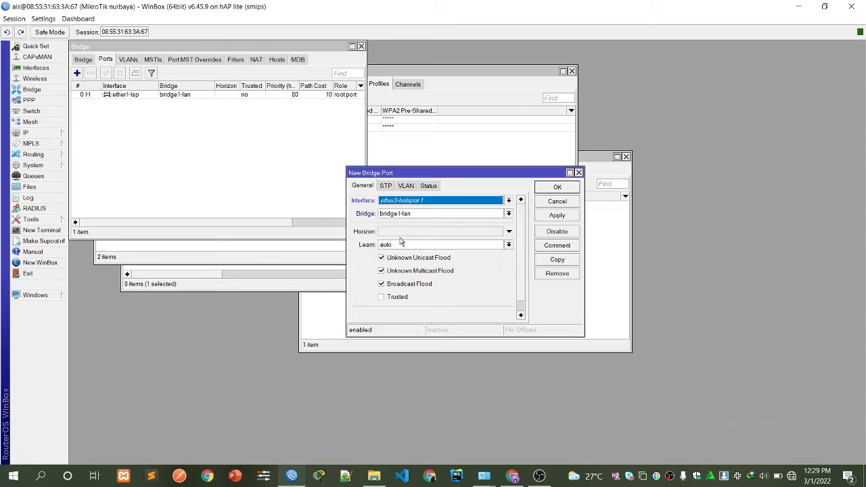
{"action": "left_click", "coordinate": [557, 215]}
{"action": "left_click", "coordinate": [432, 214]}
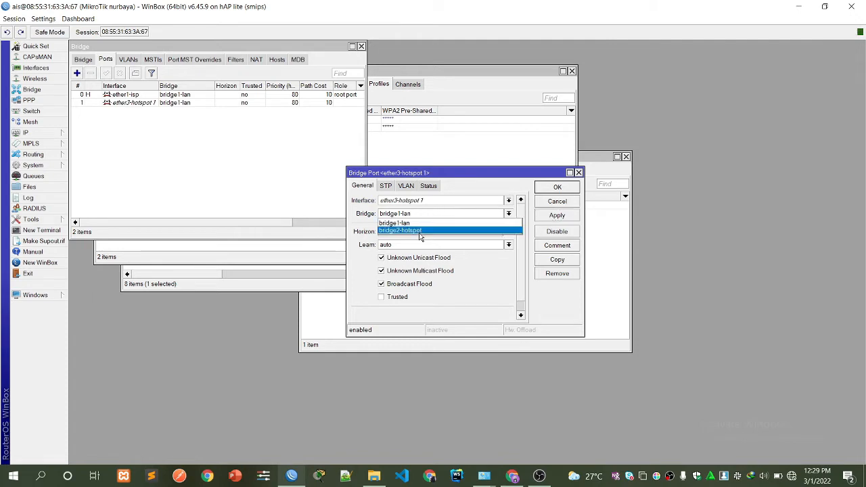
{"action": "left_click", "coordinate": [423, 232]}
{"action": "left_click", "coordinate": [557, 215]}
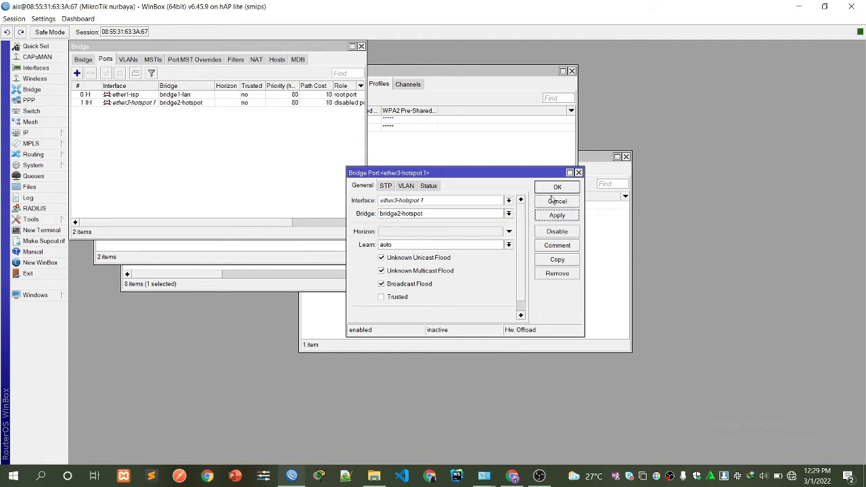
{"action": "left_click", "coordinate": [552, 190]}
Start a third bridge port with ether4-hotspot2 as its interface.
{"action": "left_click", "coordinate": [78, 73]}
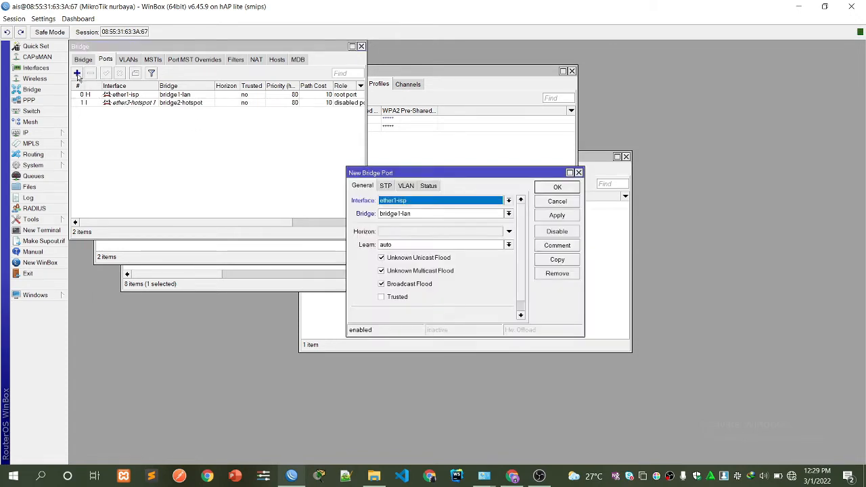
{"action": "left_click", "coordinate": [433, 201]}
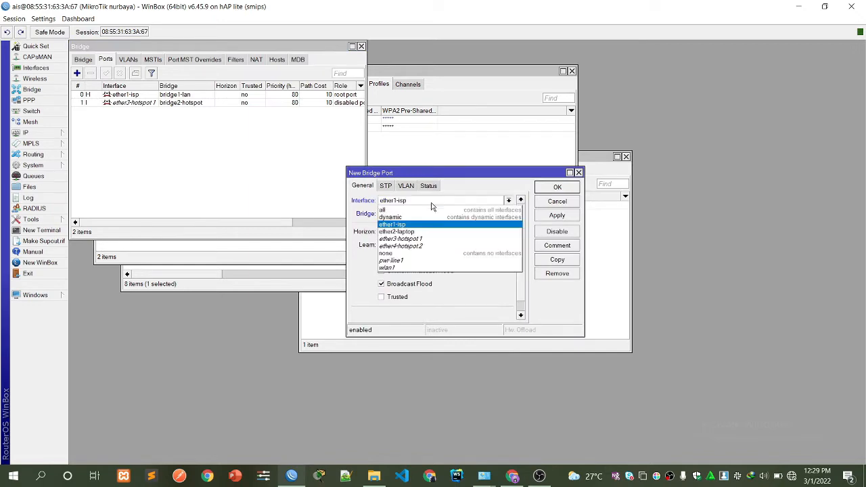
{"action": "left_click", "coordinate": [420, 246]}
{"action": "key", "text": "alt+Tab"}
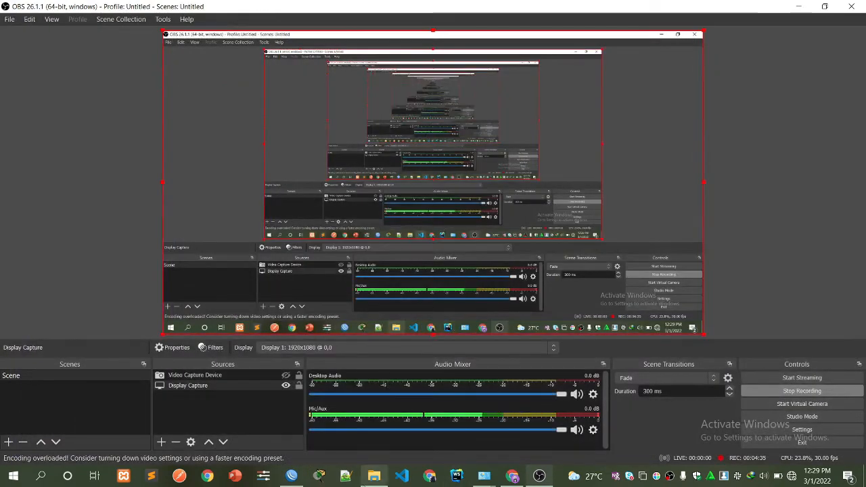
Bring WinBox back and retry the dropped router connection.
{"action": "left_click", "coordinate": [292, 475]}
{"action": "left_click", "coordinate": [754, 85]}
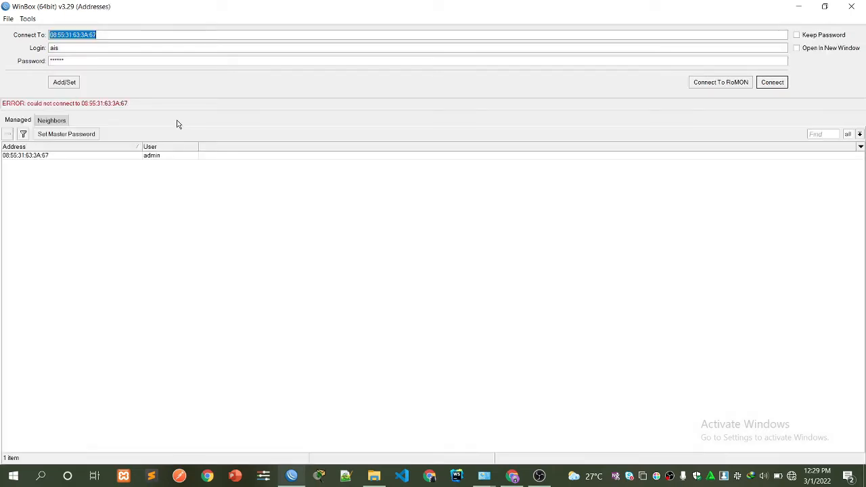
Log in to the saved router address again with the user's login and password.
{"action": "left_click", "coordinate": [54, 159]}
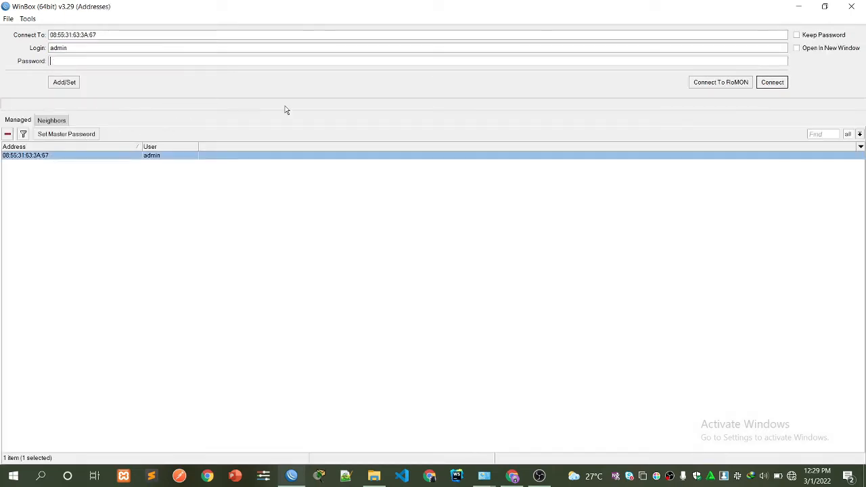
{"action": "left_click_drag", "start_coordinate": [89, 48], "coordinate": [0, 50]}
{"action": "type", "text": "ais"}
{"action": "left_click", "coordinate": [53, 61]}
{"action": "type", "text": "******"}
{"action": "left_click", "coordinate": [778, 84]}
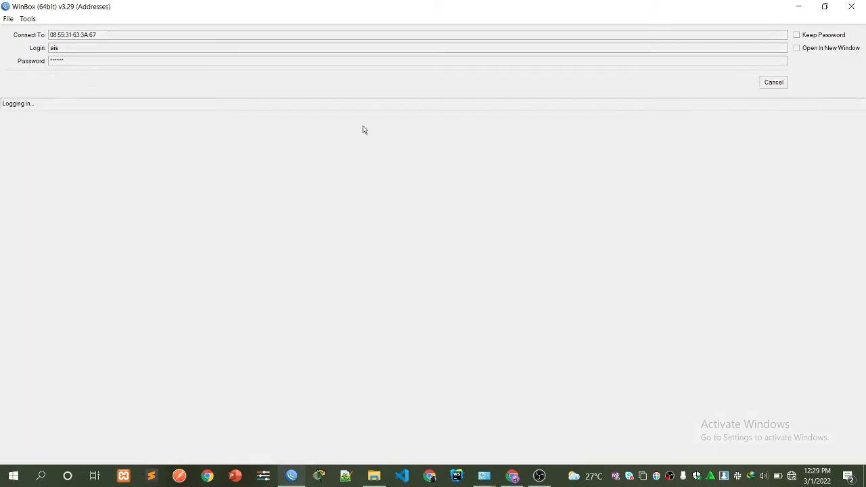
{"action": "key", "text": "alt+Tab"}
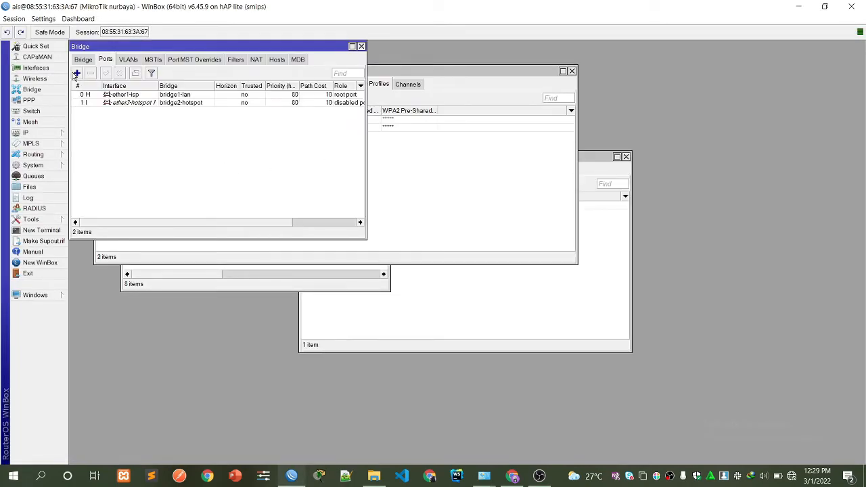
Add ether4-hotspot2 as a port of bridge2-hotspot.
{"action": "left_click", "coordinate": [77, 73]}
{"action": "left_click", "coordinate": [404, 203]}
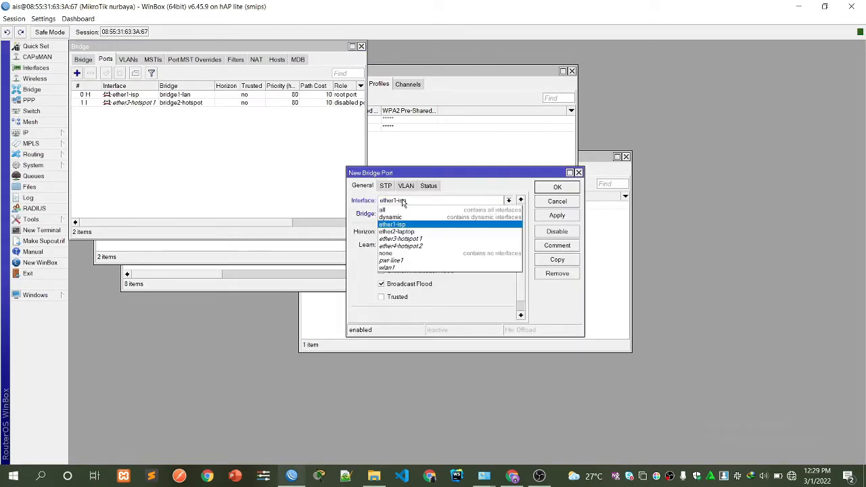
{"action": "left_click", "coordinate": [406, 246]}
{"action": "left_click", "coordinate": [406, 214]}
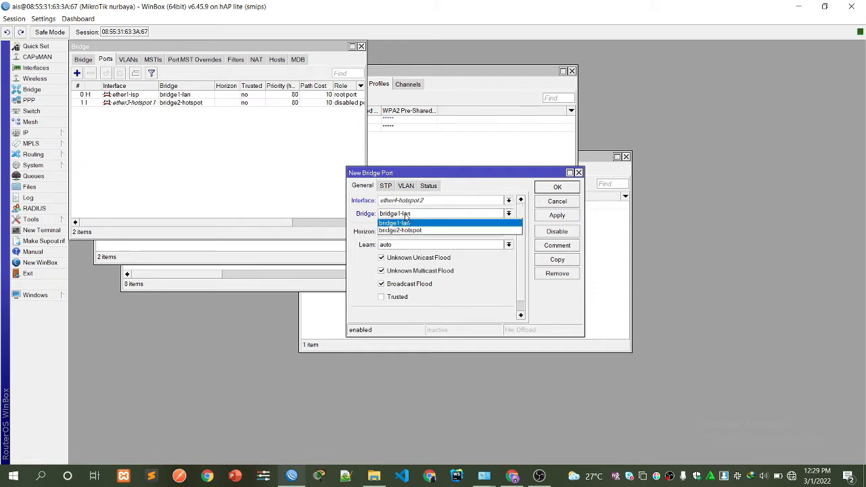
{"action": "left_click", "coordinate": [406, 230]}
{"action": "left_click", "coordinate": [545, 217]}
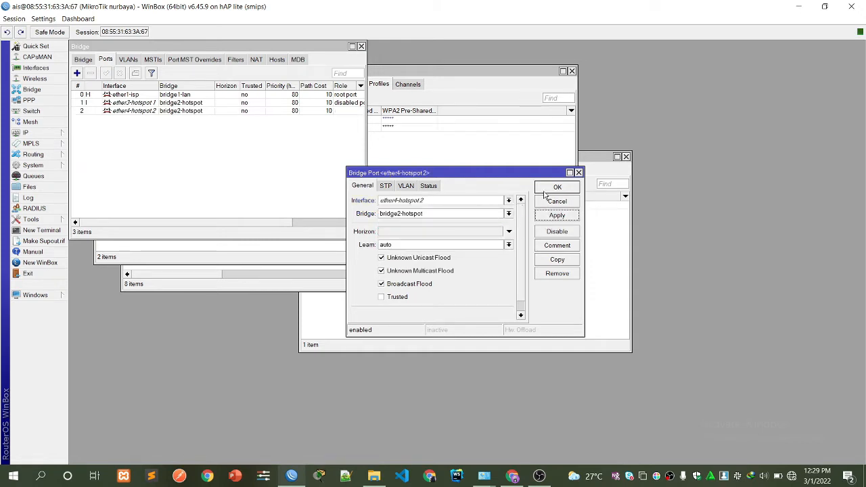
{"action": "left_click", "coordinate": [552, 187]}
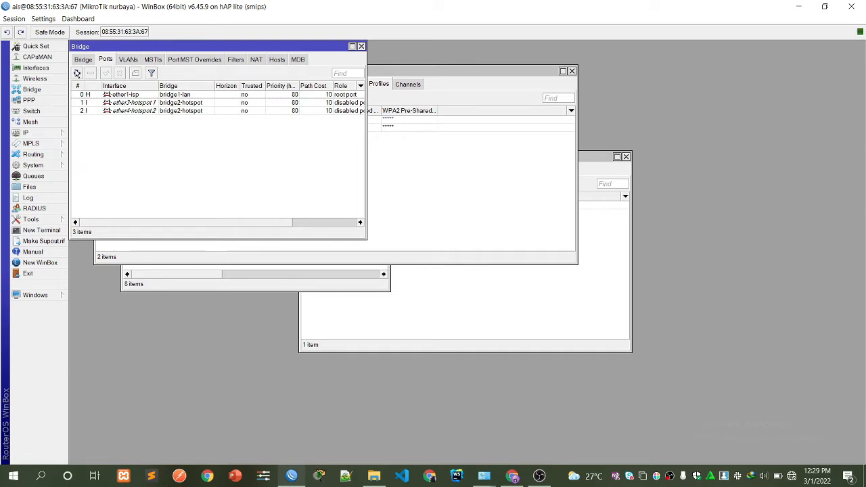
Add wlan1 as a port of bridge2-hotspot.
{"action": "left_click", "coordinate": [76, 73]}
{"action": "left_click", "coordinate": [402, 201]}
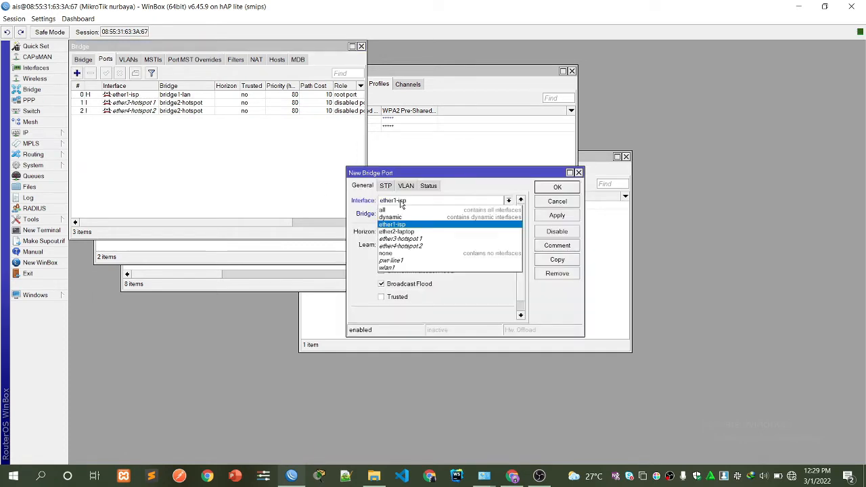
{"action": "left_click", "coordinate": [404, 267]}
{"action": "left_click", "coordinate": [408, 213]}
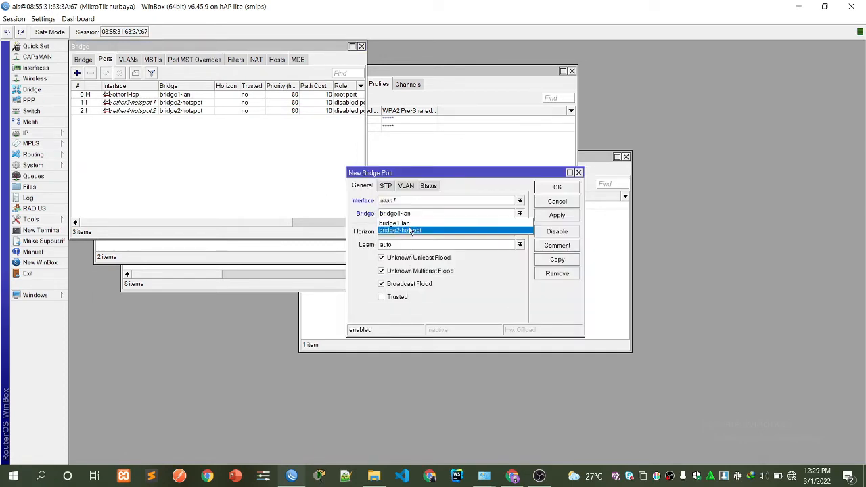
{"action": "left_click", "coordinate": [432, 228]}
{"action": "left_click", "coordinate": [557, 215]}
{"action": "left_click", "coordinate": [556, 187]}
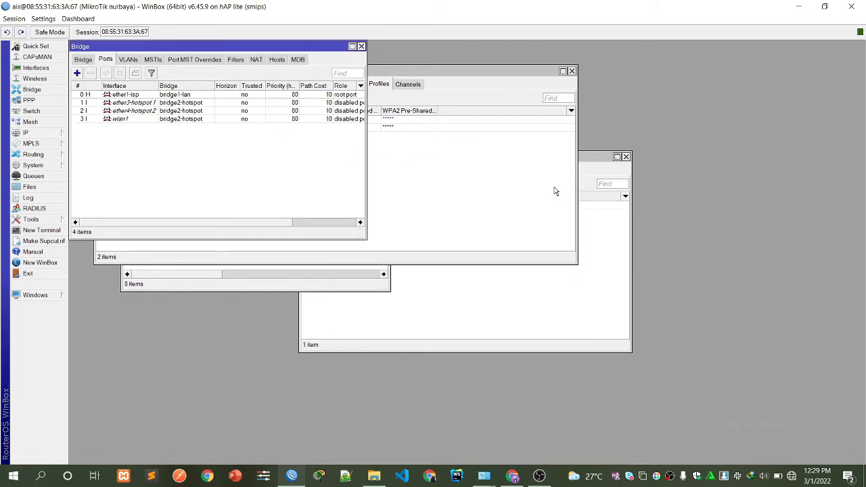
Add a DHCP client on bridge1-lan and apply it so it leases a 192.168.125.x address.
{"action": "left_click", "coordinate": [41, 133]}
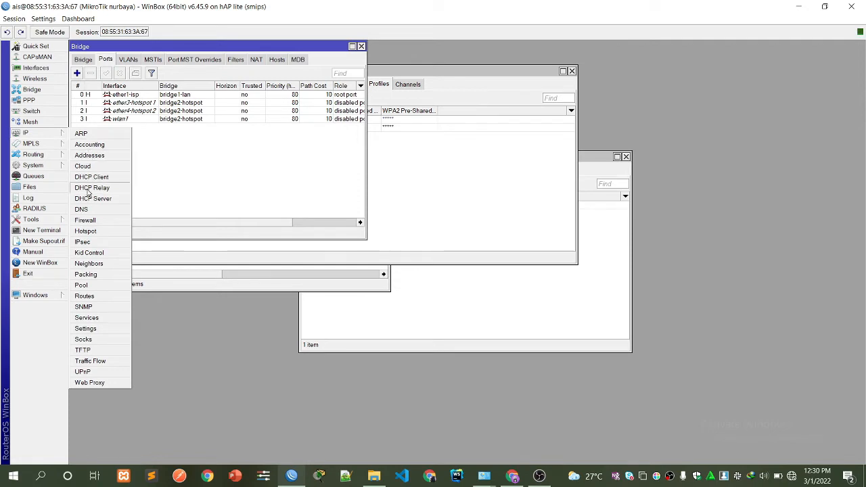
{"action": "left_click", "coordinate": [88, 177]}
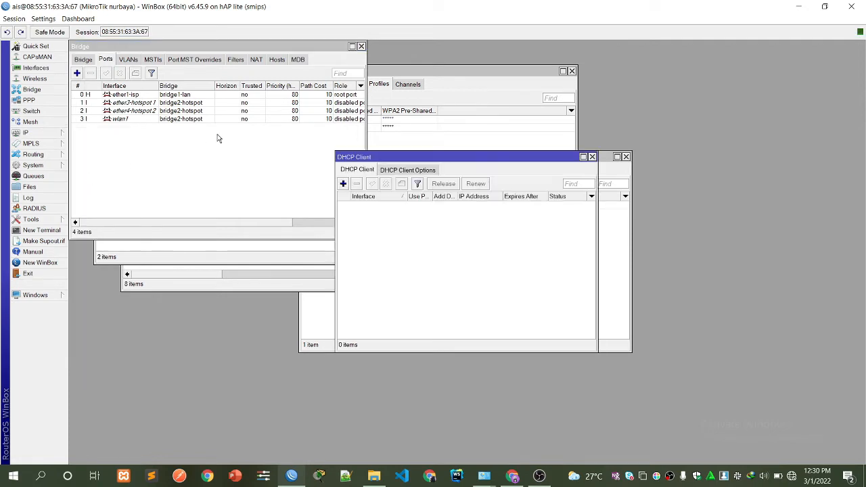
{"action": "left_click", "coordinate": [343, 184]}
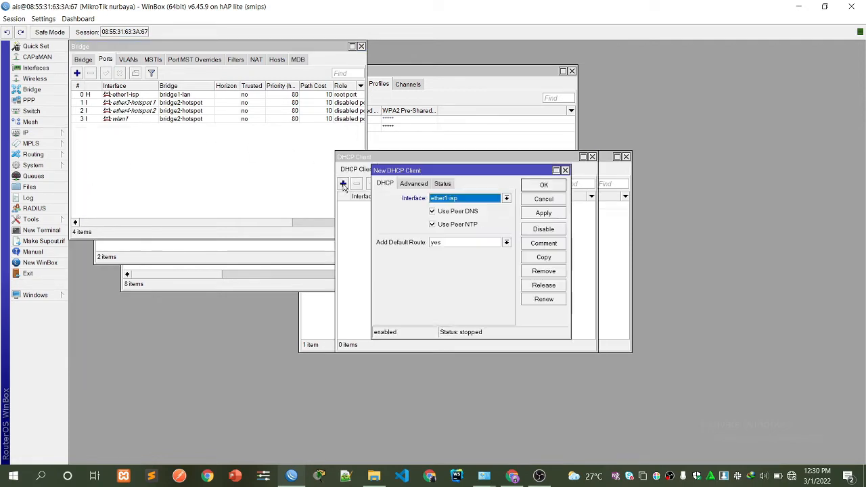
{"action": "left_click", "coordinate": [454, 200]}
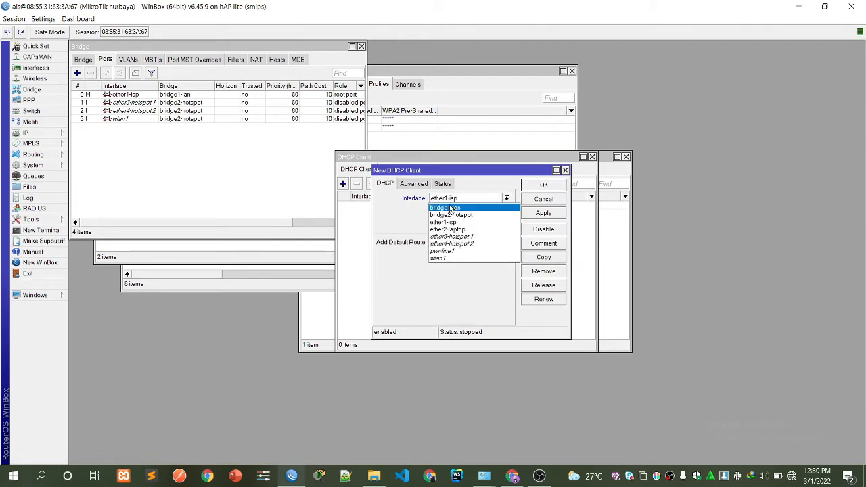
{"action": "left_click", "coordinate": [450, 208]}
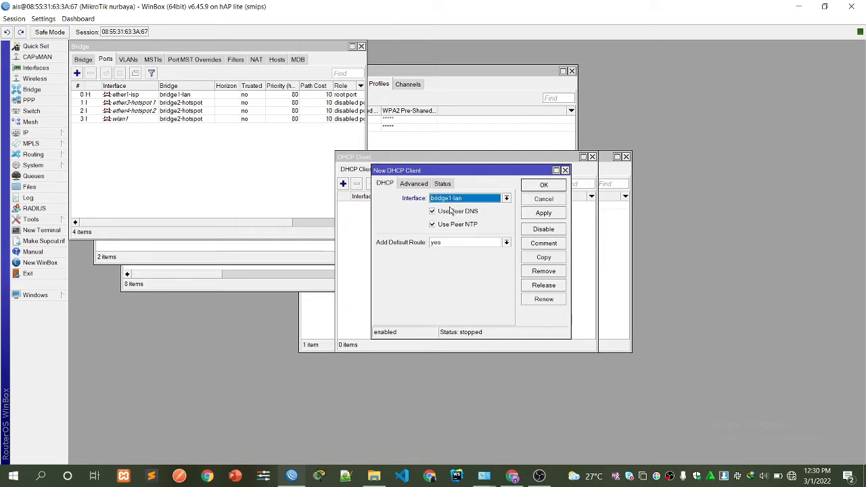
{"action": "left_click", "coordinate": [544, 214]}
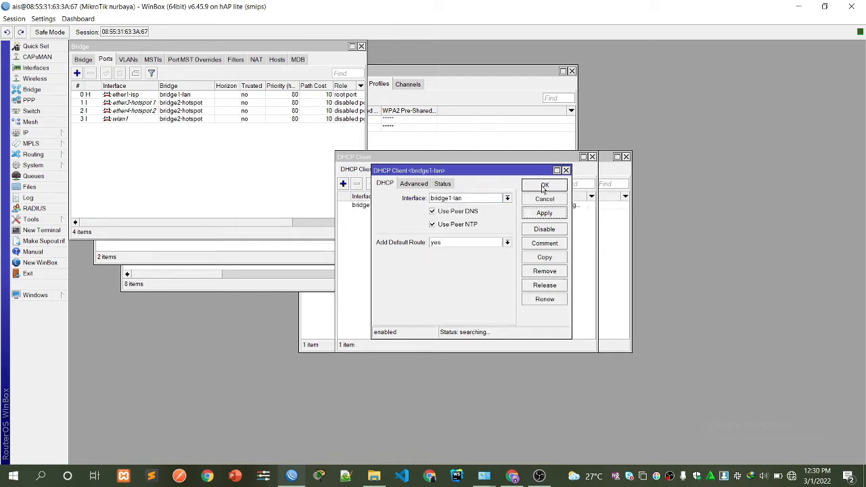
{"action": "left_click", "coordinate": [543, 187]}
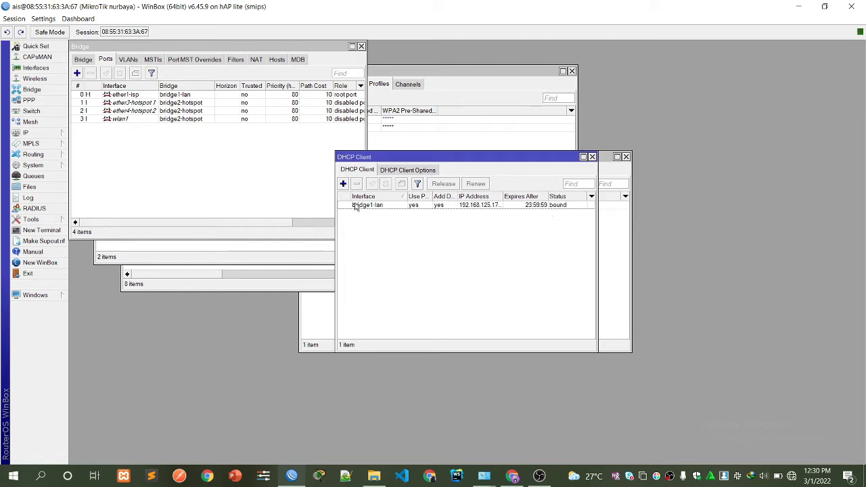
{"action": "left_click", "coordinate": [43, 135]}
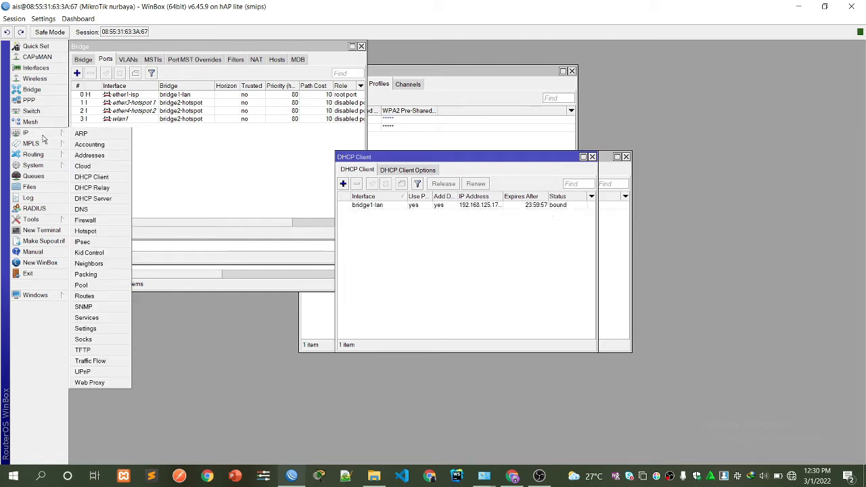
Add the address 192.168.20.17/24 on interface bridge2-hotspot.
{"action": "left_click", "coordinate": [88, 156]}
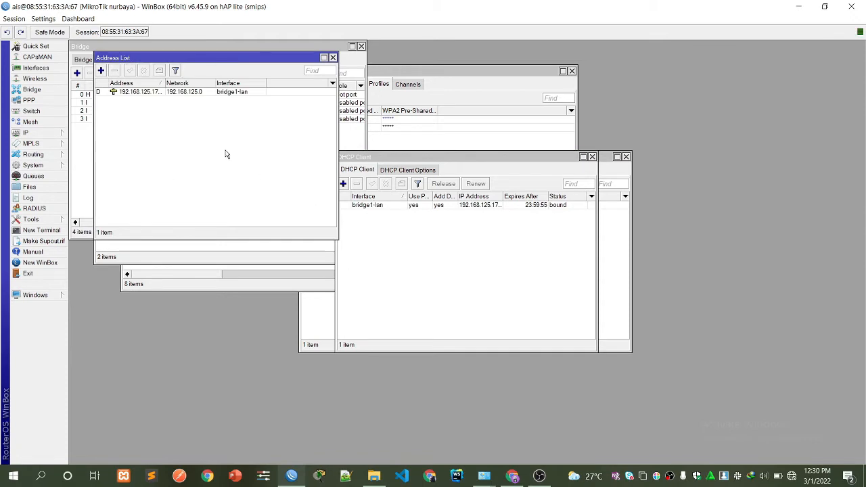
{"action": "left_click", "coordinate": [100, 72]}
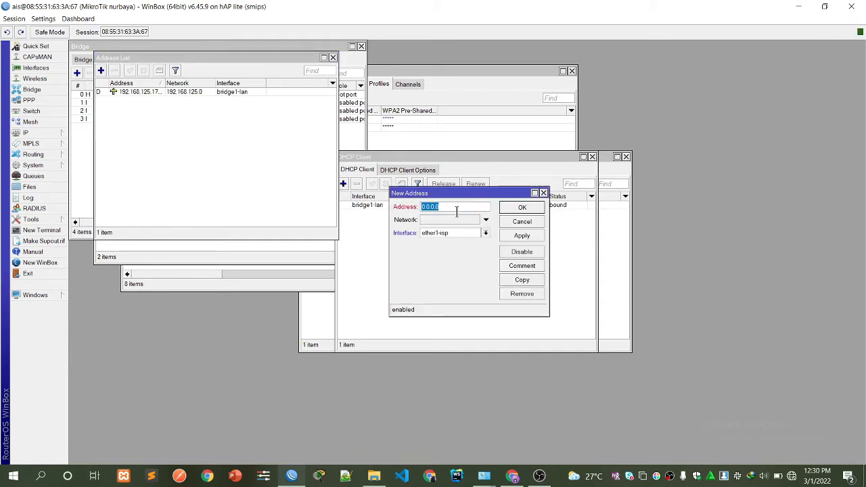
{"action": "type", "text": "1"}
{"action": "type", "text": "92.168.2"}
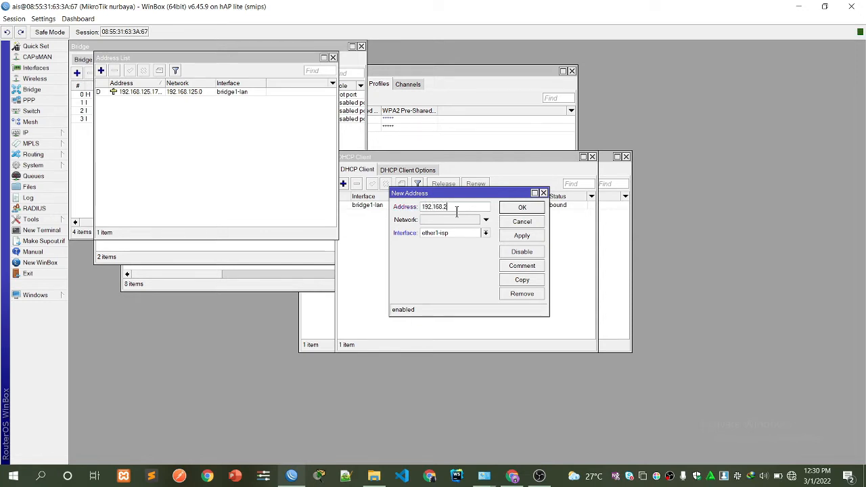
{"action": "type", "text": "0.17/24"}
{"action": "left_click", "coordinate": [469, 234]}
{"action": "left_click", "coordinate": [452, 251]}
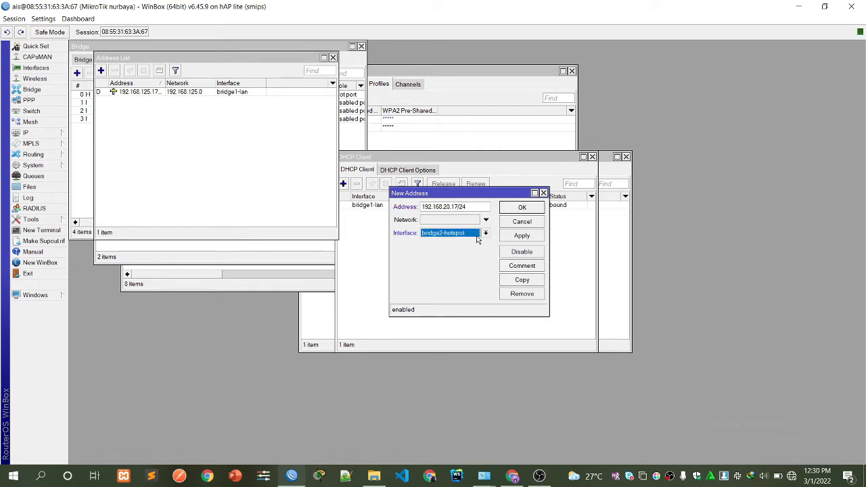
{"action": "left_click", "coordinate": [516, 236]}
{"action": "left_click", "coordinate": [523, 207]}
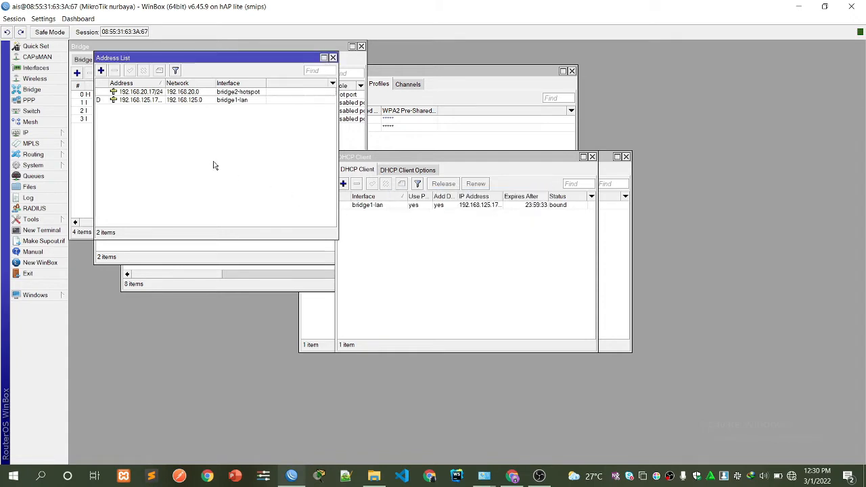
Add the address 192.168.10.17/24 on interface ether2-laptop.
{"action": "left_click", "coordinate": [101, 71]}
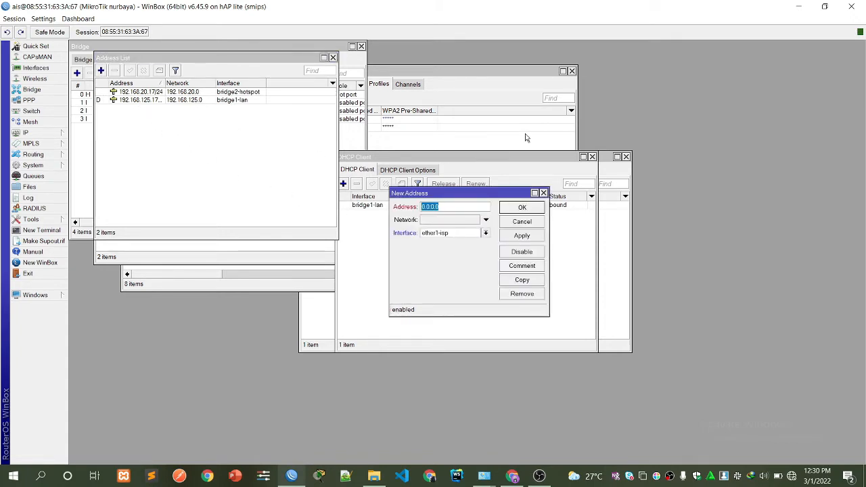
{"action": "type", "text": "192.168.10.17/24"}
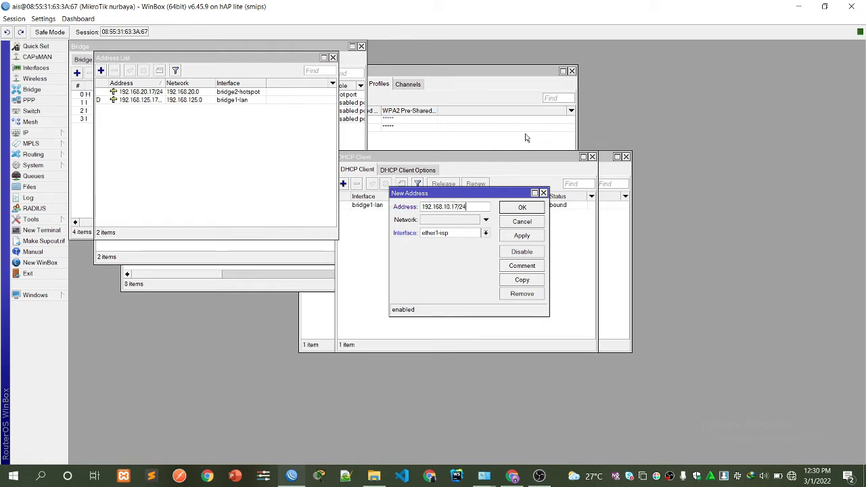
{"action": "left_click", "coordinate": [440, 233]}
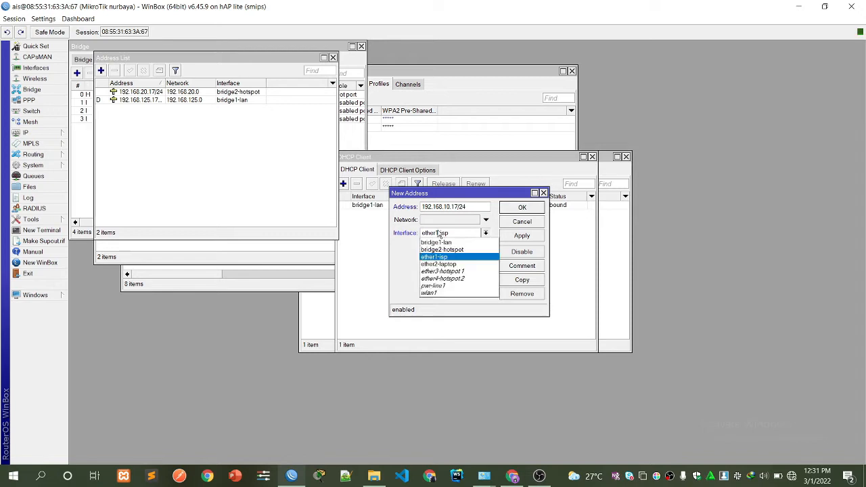
{"action": "left_click", "coordinate": [439, 264]}
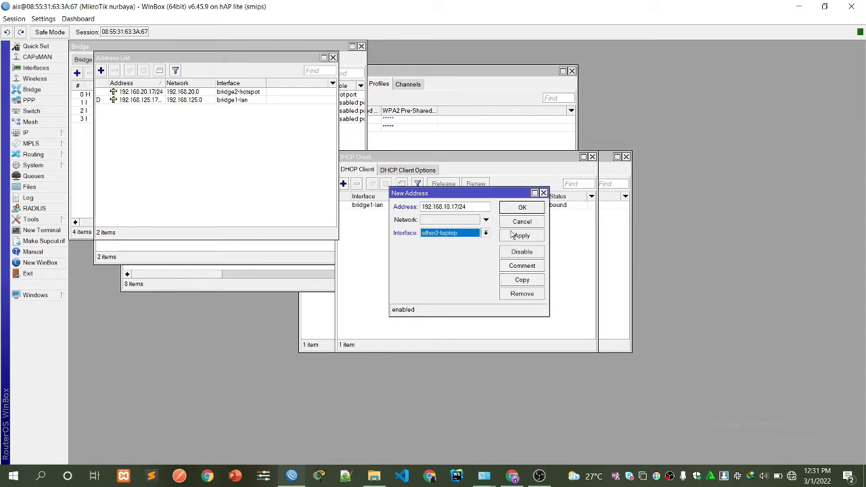
{"action": "left_click", "coordinate": [514, 235]}
{"action": "left_click", "coordinate": [522, 207]}
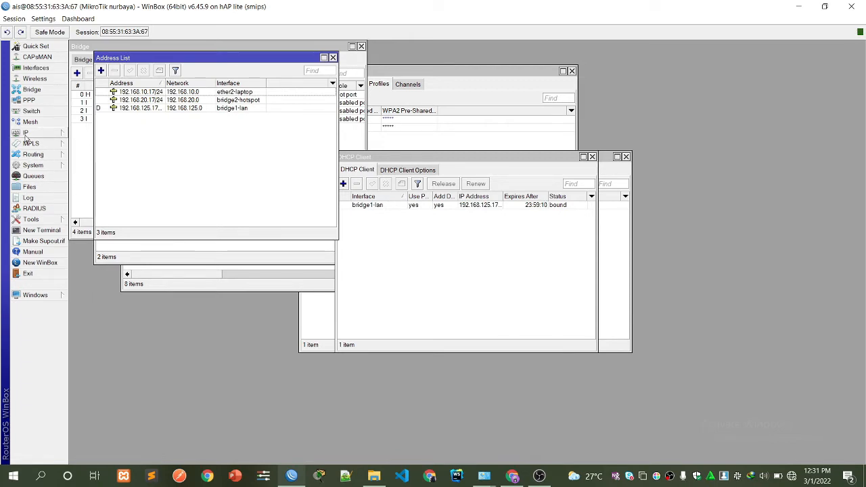
{"action": "left_click", "coordinate": [26, 133]}
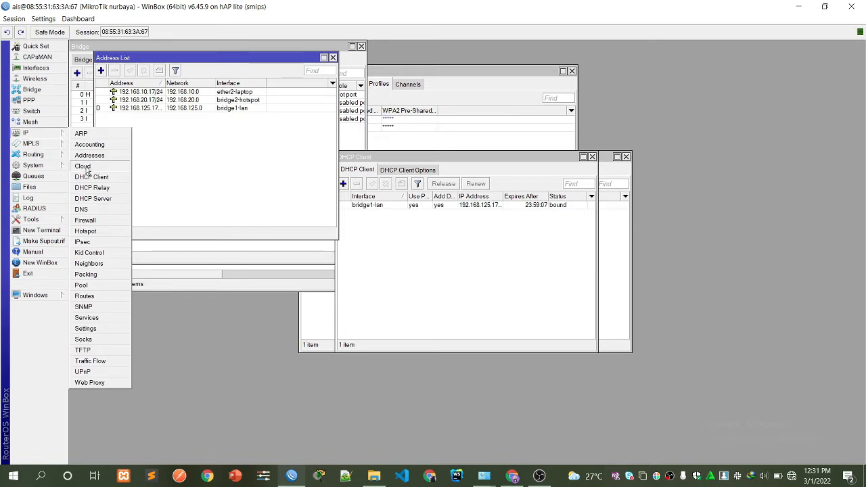
Set DNS servers 8.8.8.8 and 8.8.4.4, enable Allow Remote Requests, and apply.
{"action": "left_click", "coordinate": [90, 214]}
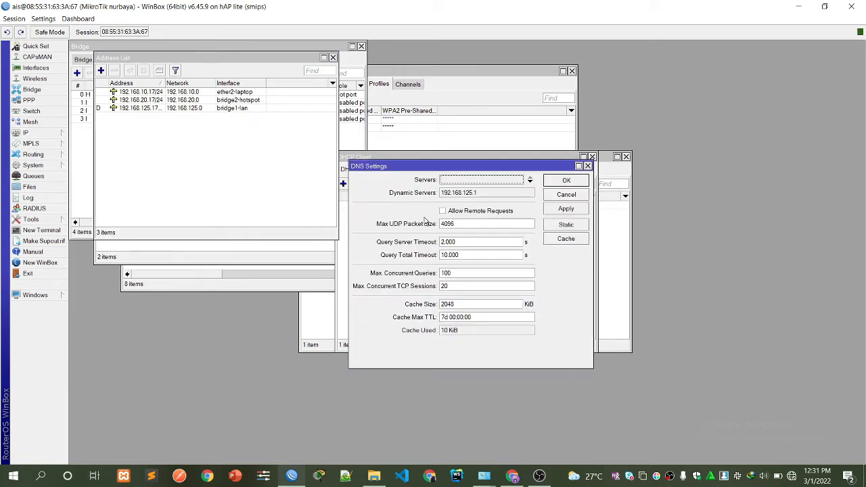
{"action": "double_click", "coordinate": [457, 181]}
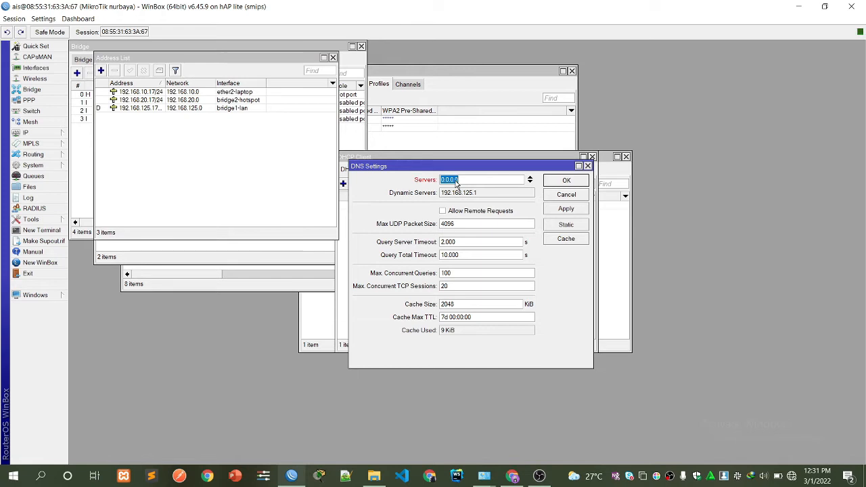
{"action": "type", "text": "8.8.8.8"}
{"action": "left_click", "coordinate": [529, 182]}
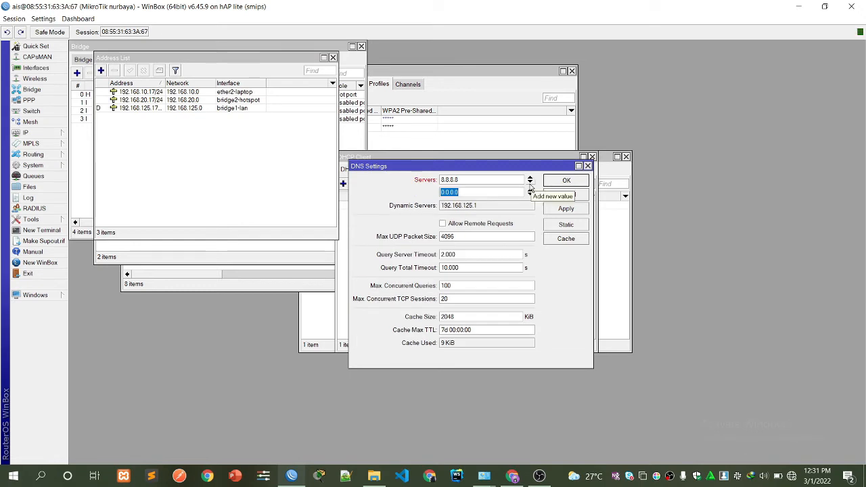
{"action": "type", "text": "8.8.4.4"}
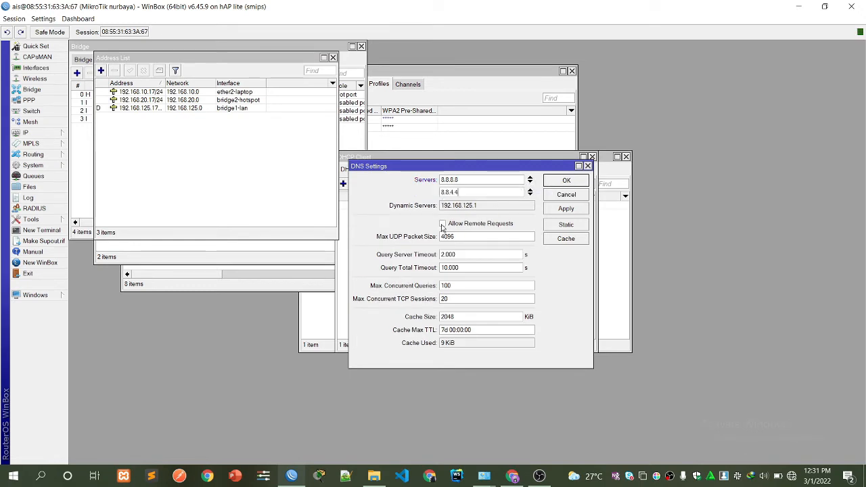
{"action": "left_click", "coordinate": [443, 224]}
{"action": "left_click", "coordinate": [565, 209]}
{"action": "left_click", "coordinate": [565, 181]}
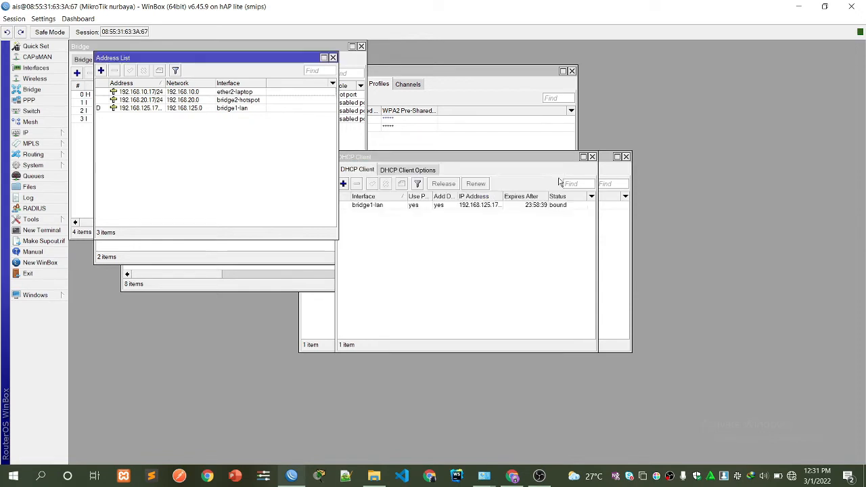
Confirm the router clock on time zone Asia/Jakarta (GMT +07:00) with autodetect on.
{"action": "left_click", "coordinate": [30, 134]}
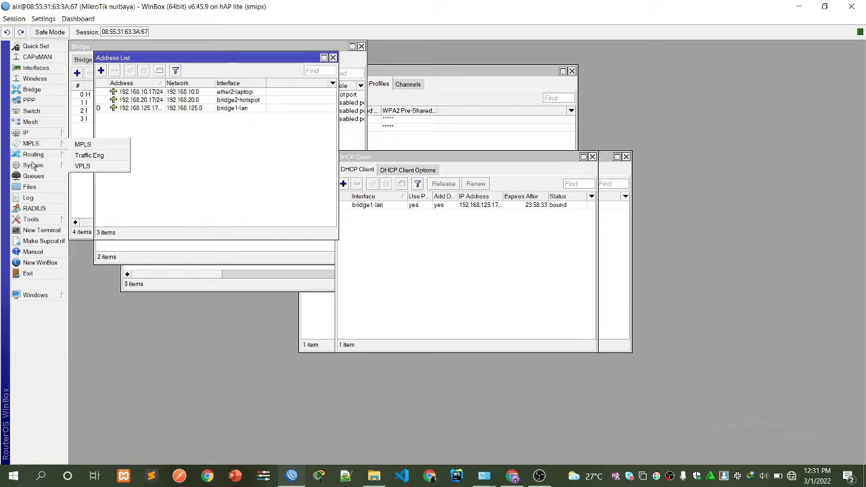
{"action": "mouse_move", "coordinate": [32, 166]}
{"action": "left_click", "coordinate": [94, 188]}
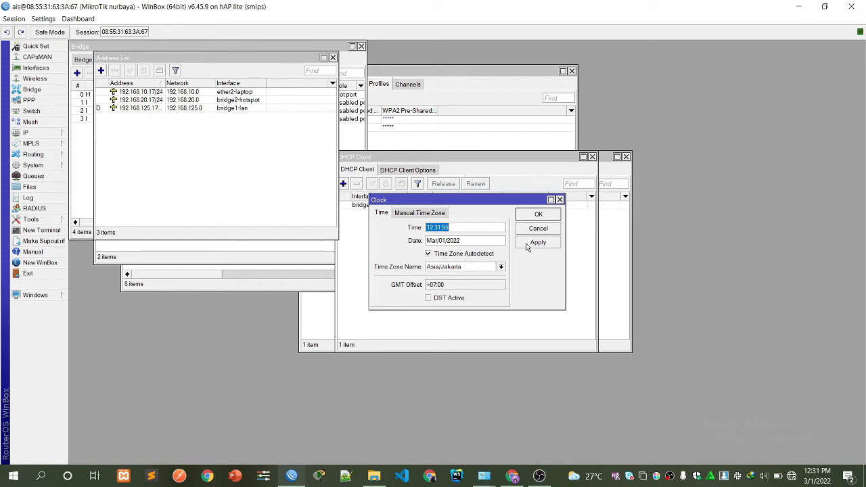
{"action": "left_click", "coordinate": [545, 215]}
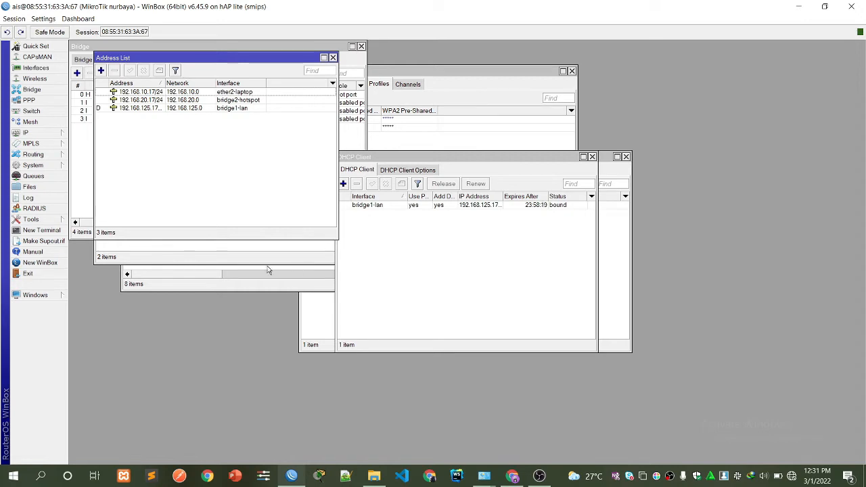
{"action": "left_click", "coordinate": [33, 133]}
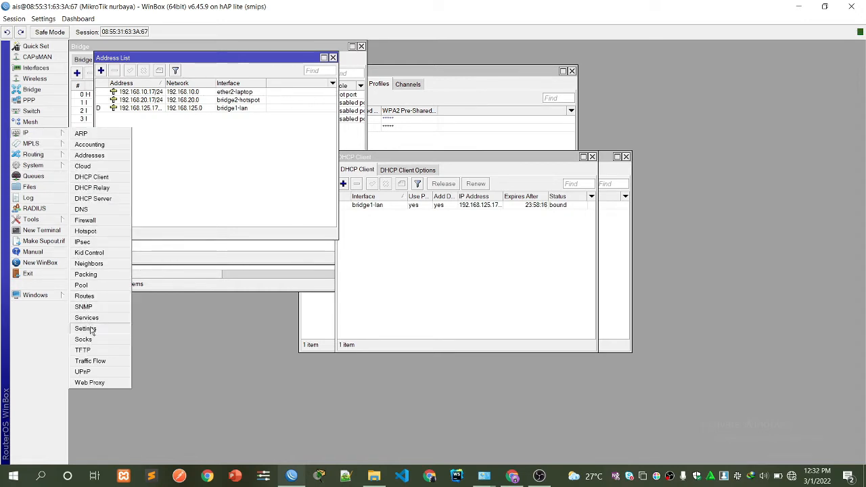
Open the SNTP Client settings alongside a new router terminal.
{"action": "left_click", "coordinate": [32, 165]}
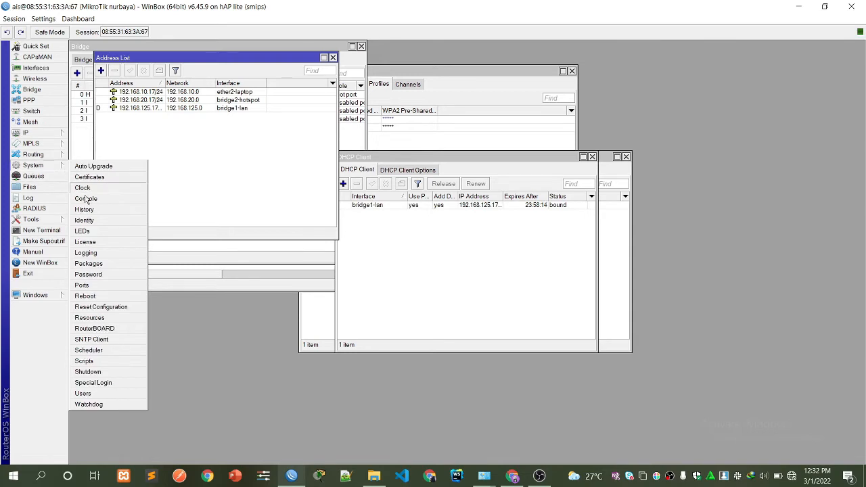
{"action": "left_click", "coordinate": [94, 339]}
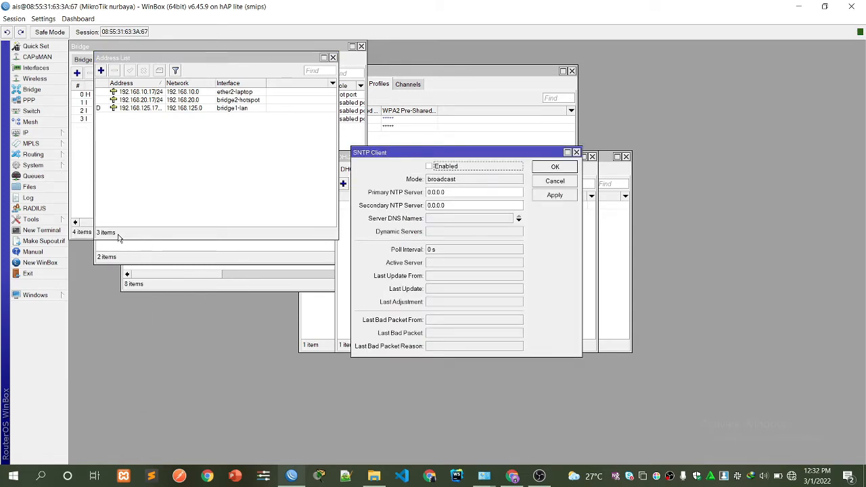
{"action": "left_click", "coordinate": [42, 230]}
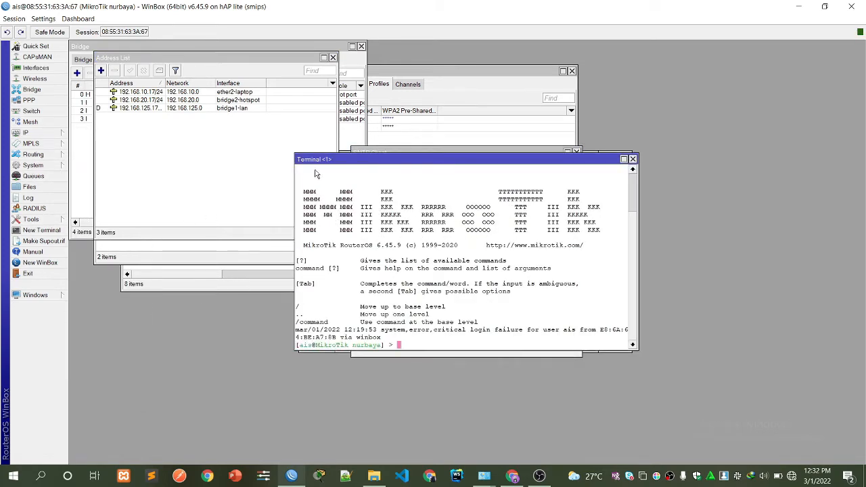
{"action": "left_click_drag", "start_coordinate": [568, 160], "coordinate": [712, 335]}
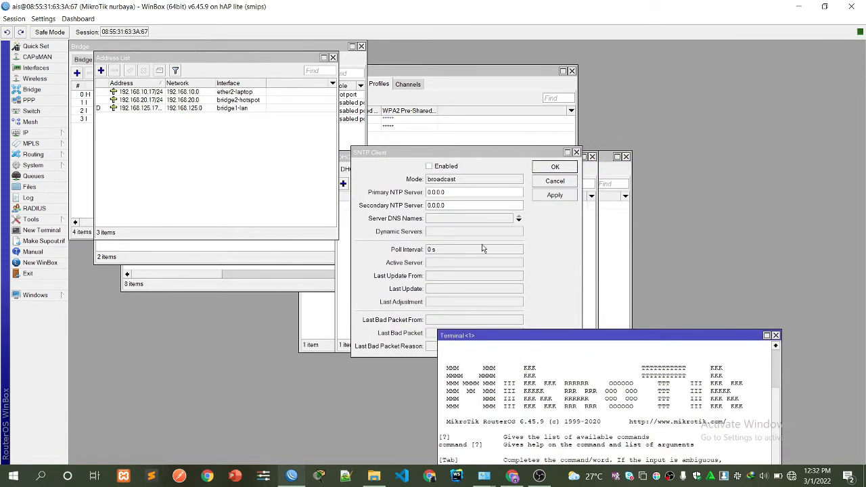
{"action": "left_click", "coordinate": [362, 171]}
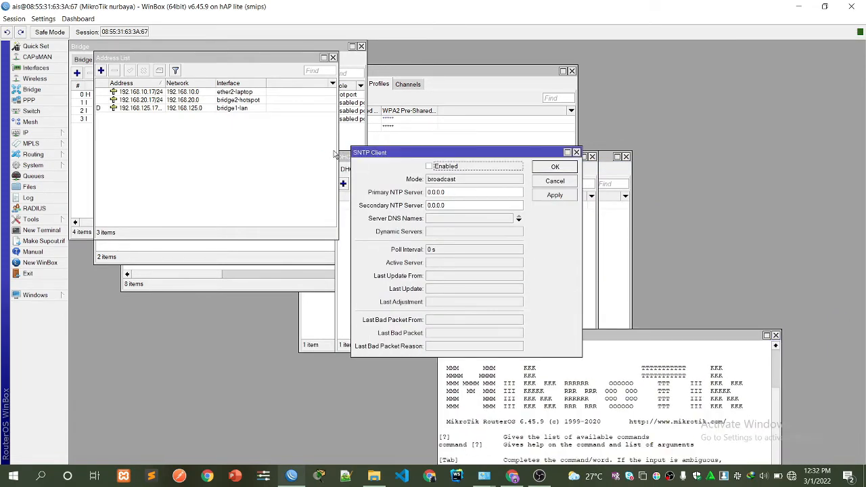
Enable the SNTP client with primary 0.id.pool.ntp.org and secondary 1.id.pool.ntp.org.
{"action": "left_click", "coordinate": [428, 166]}
{"action": "double_click", "coordinate": [449, 192]}
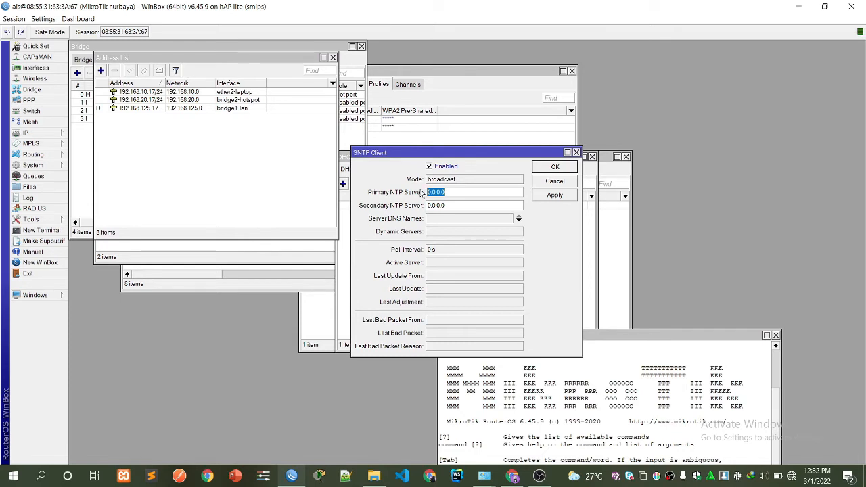
{"action": "type", "text": "0"}
{"action": "type", "text": "ntp"}
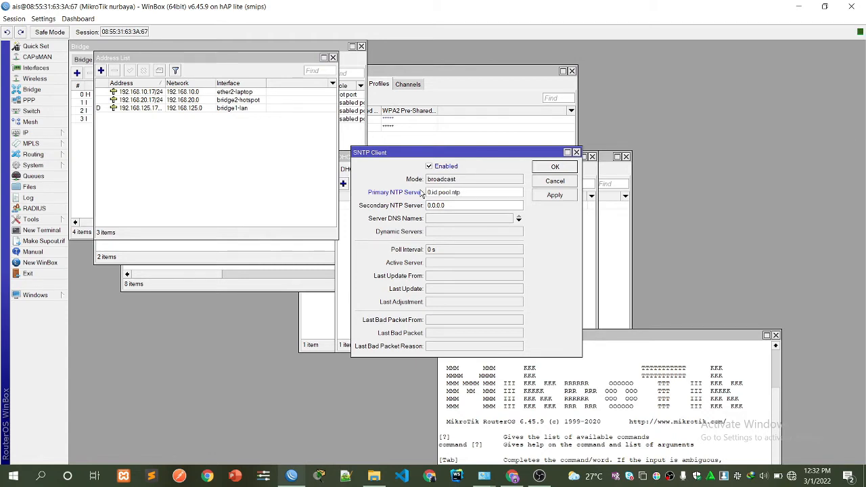
{"action": "type", "text": ".org"}
{"action": "key", "text": "Tab"}
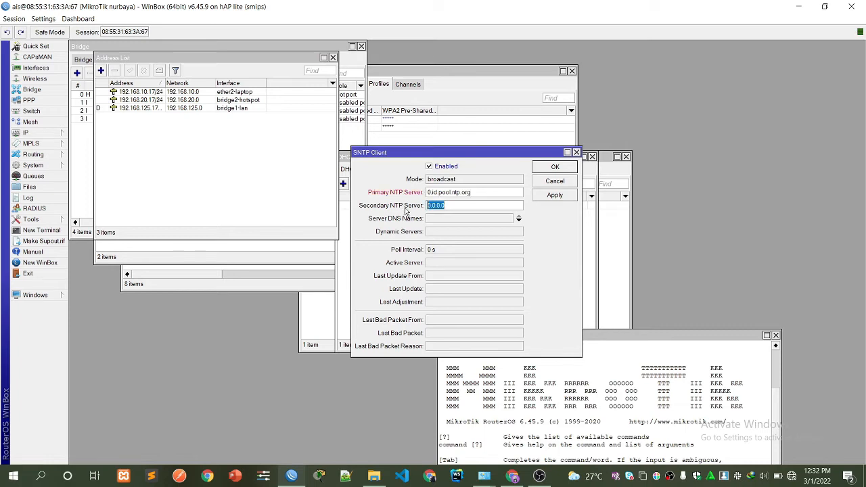
{"action": "type", "text": "1.id.p"}
{"action": "type", "text": "ool.ntp.org"}
{"action": "left_click_drag", "start_coordinate": [357, 153], "coordinate": [281, 120]}
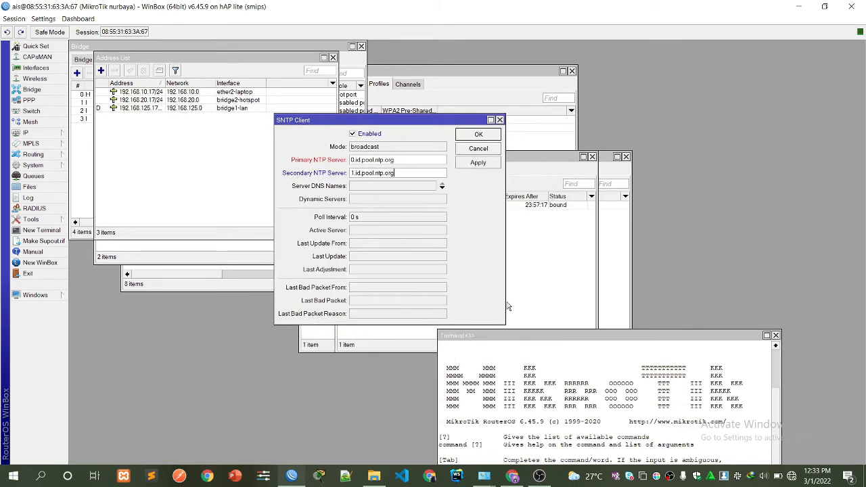
{"action": "left_click", "coordinate": [529, 358]}
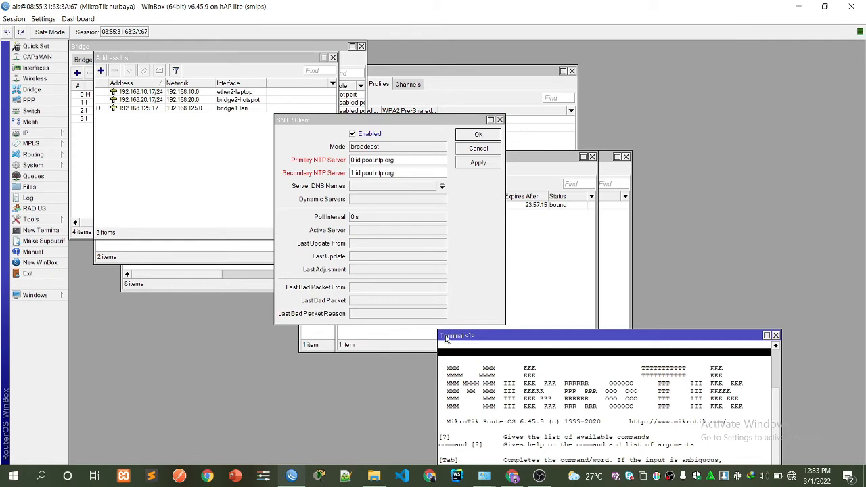
Type ping in the terminal and restore 0.id.pool.ntp.org in the primary server field.
{"action": "left_click_drag", "start_coordinate": [446, 339], "coordinate": [519, 155]}
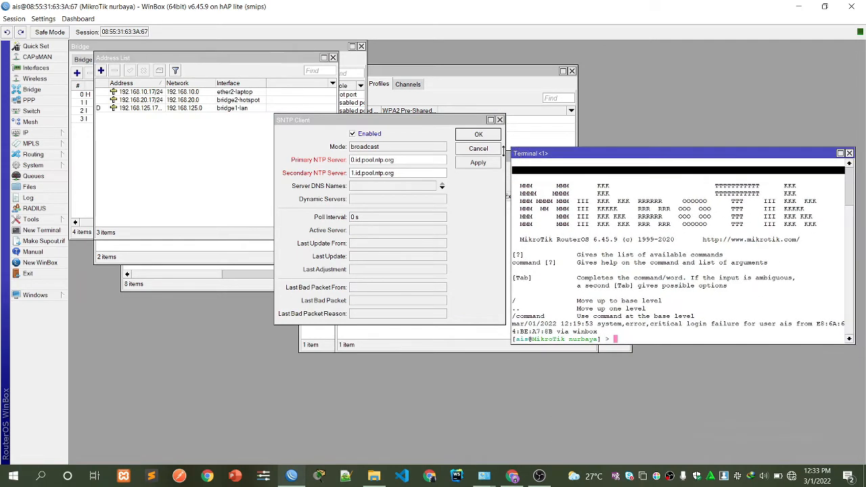
{"action": "type", "text": "ping"}
{"action": "left_click_drag", "start_coordinate": [352, 159], "coordinate": [405, 160]}
{"action": "right_click", "coordinate": [406, 159]}
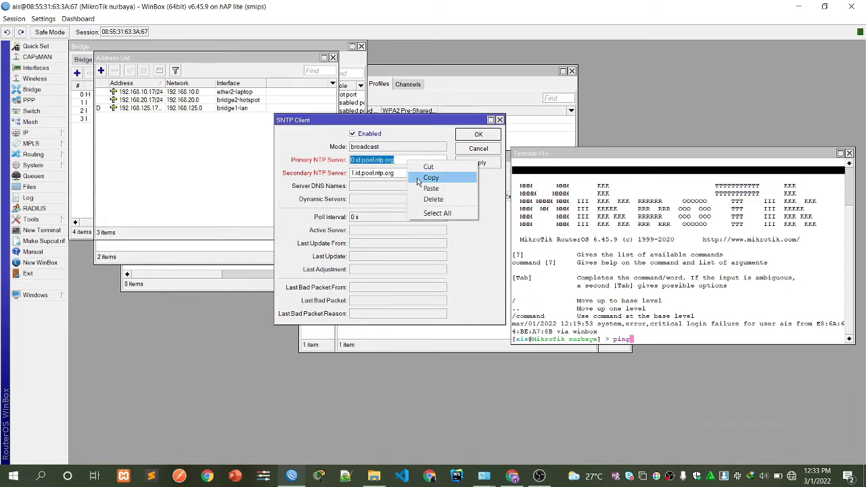
{"action": "left_click", "coordinate": [419, 178]}
{"action": "left_click", "coordinate": [642, 342]}
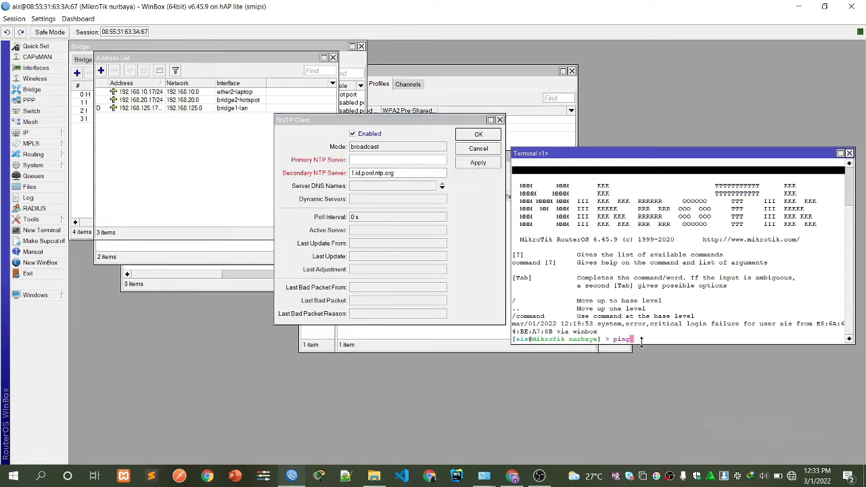
{"action": "left_click", "coordinate": [385, 162]}
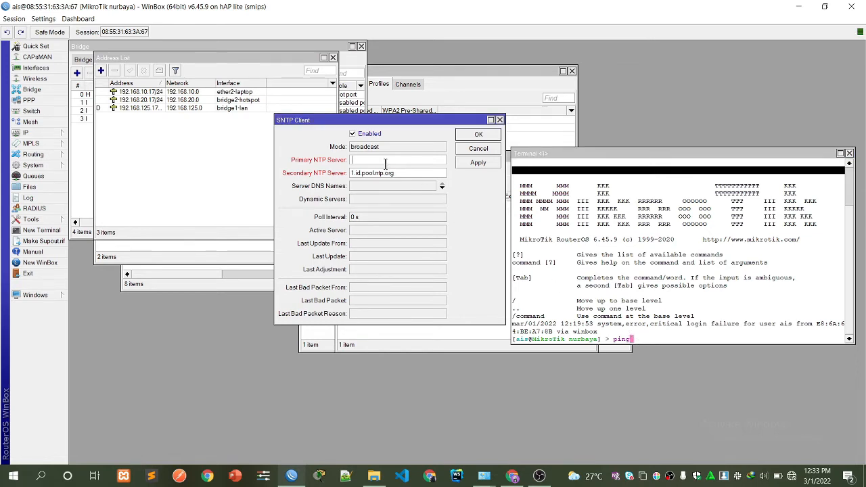
{"action": "key", "text": "BackSpace"}
{"action": "type", "text": "0.id.pool.ntp.org"}
Ping 0.id.pool.ntp.org from the terminal and select its address 103.123.108.186.
{"action": "left_click_drag", "start_coordinate": [350, 160], "coordinate": [398, 160]}
{"action": "right_click", "coordinate": [399, 161]}
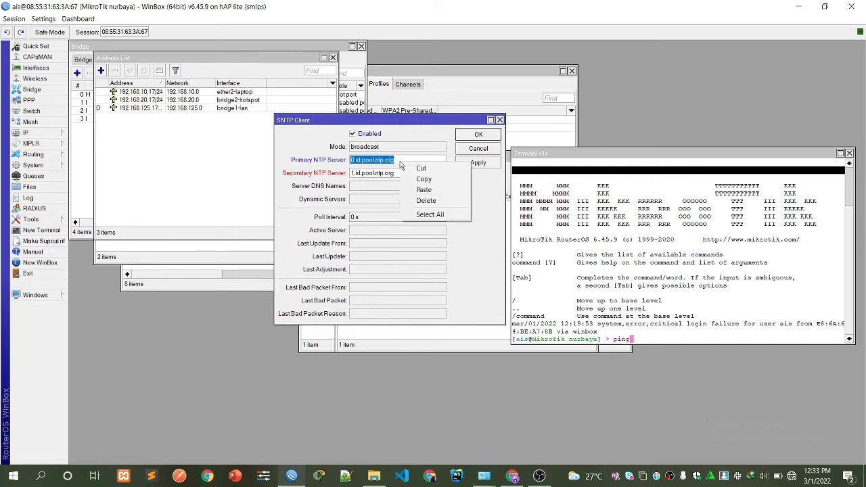
{"action": "left_click", "coordinate": [415, 181]}
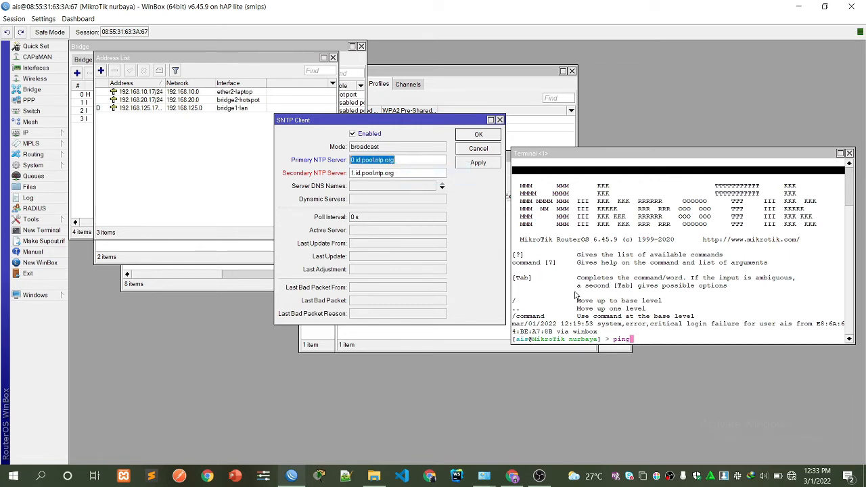
{"action": "left_click", "coordinate": [643, 340]}
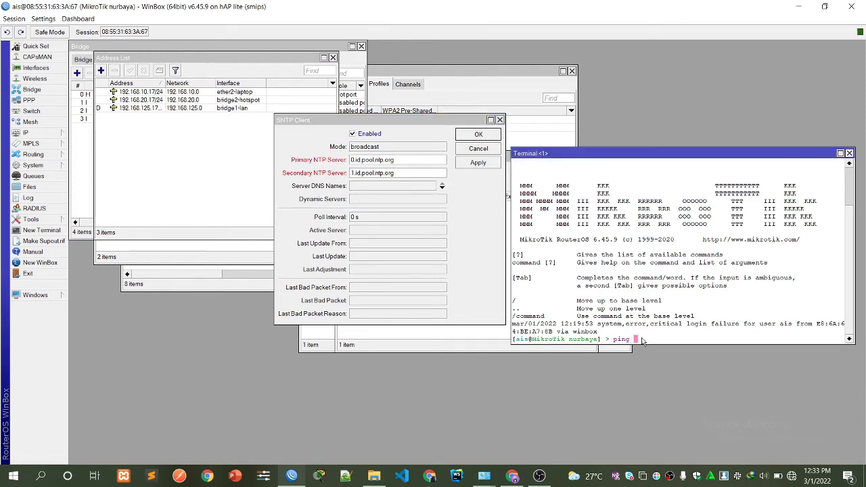
{"action": "right_click", "coordinate": [643, 340]}
{"action": "left_click", "coordinate": [657, 377]}
{"action": "key", "text": "Return"}
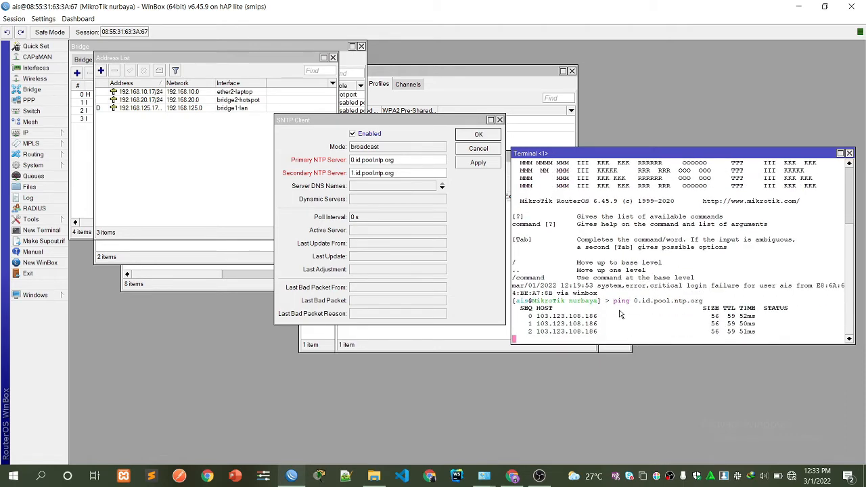
{"action": "key", "text": "ctrl+c"}
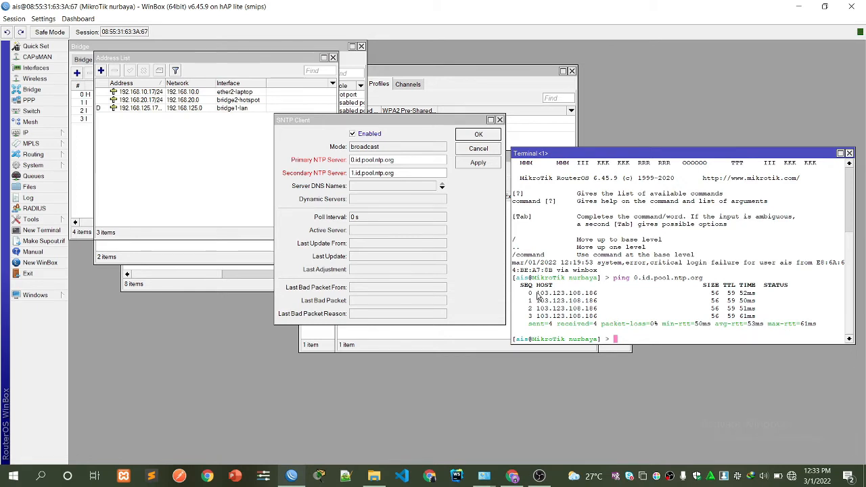
{"action": "left_click_drag", "start_coordinate": [537, 293], "coordinate": [602, 296]}
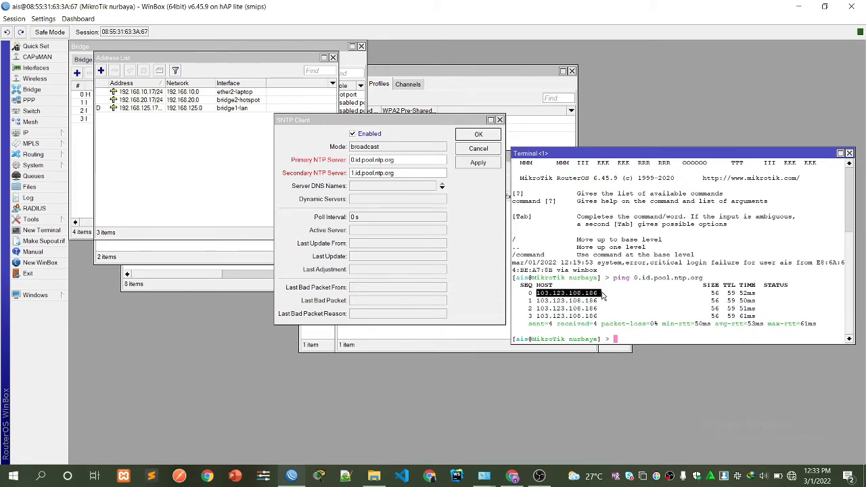
Replace the primary NTP server hostname with 103.123.108.186.
{"action": "right_click", "coordinate": [602, 296]}
{"action": "left_click", "coordinate": [622, 298]}
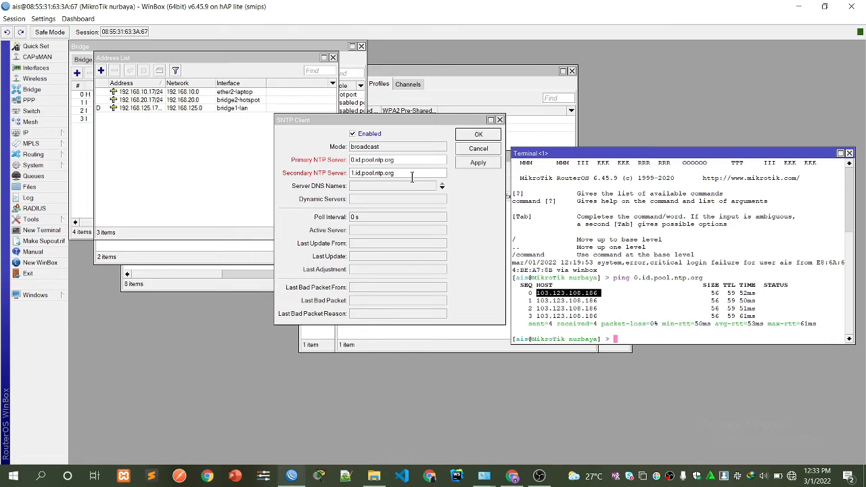
{"action": "left_click", "coordinate": [351, 160]}
{"action": "left_click_drag", "start_coordinate": [351, 160], "coordinate": [398, 161]}
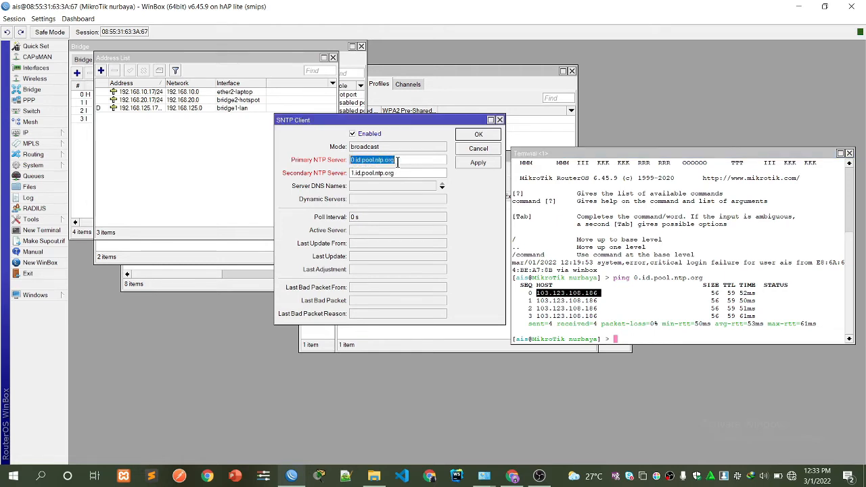
{"action": "right_click", "coordinate": [398, 163]}
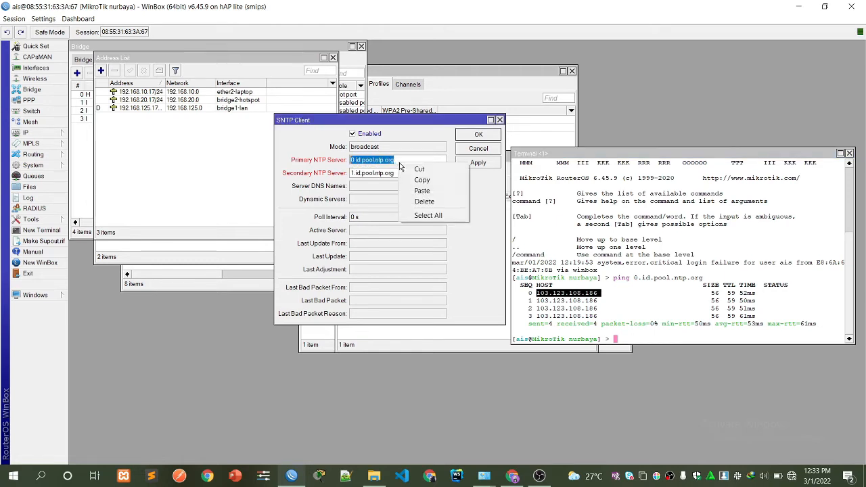
{"action": "left_click", "coordinate": [419, 191]}
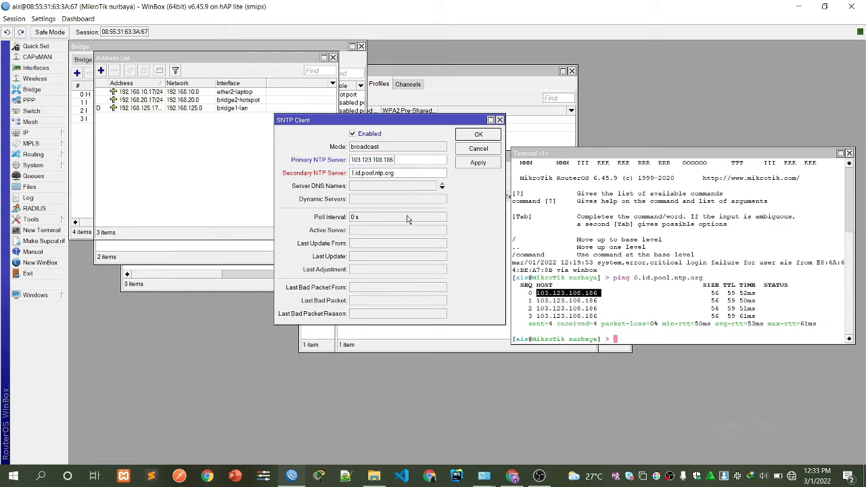
Ping 1.id.pool.ntp.org in the terminal and copy its address 162.159.200.1.
{"action": "left_click_drag", "start_coordinate": [351, 173], "coordinate": [396, 173]}
{"action": "right_click", "coordinate": [399, 173]}
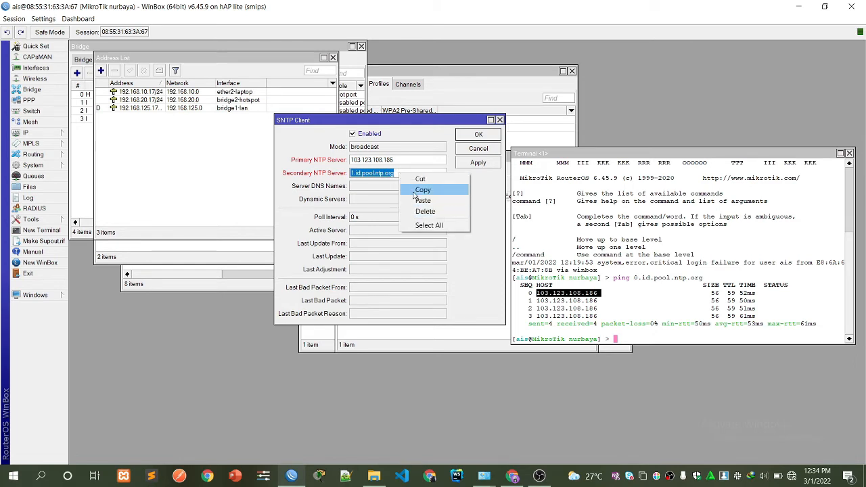
{"action": "left_click", "coordinate": [418, 192]}
{"action": "left_click", "coordinate": [628, 343]}
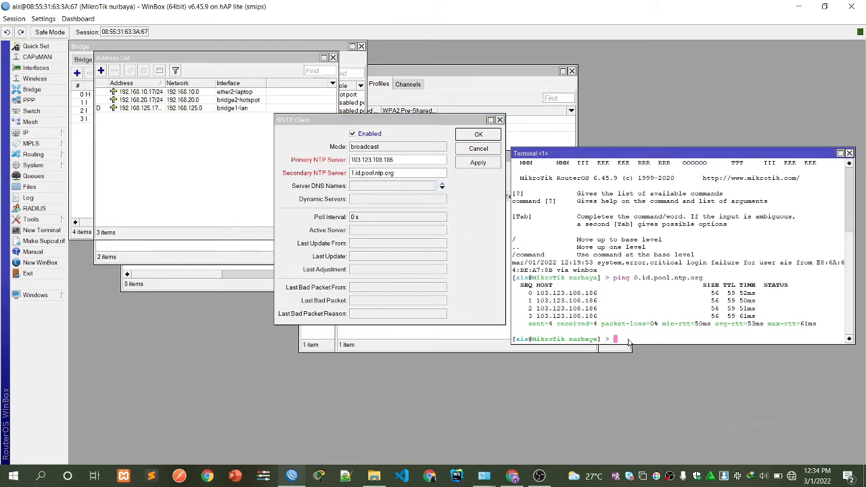
{"action": "type", "text": "ping"}
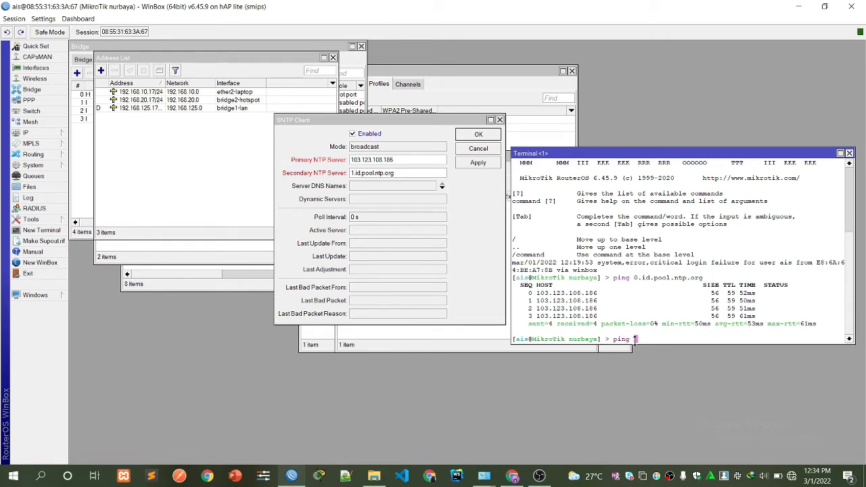
{"action": "right_click", "coordinate": [636, 342]}
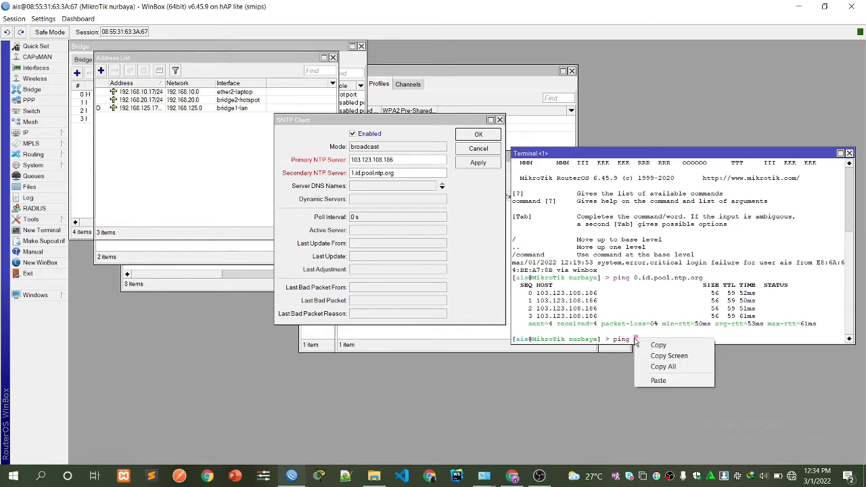
{"action": "left_click", "coordinate": [659, 379]}
{"action": "key", "text": "Return"}
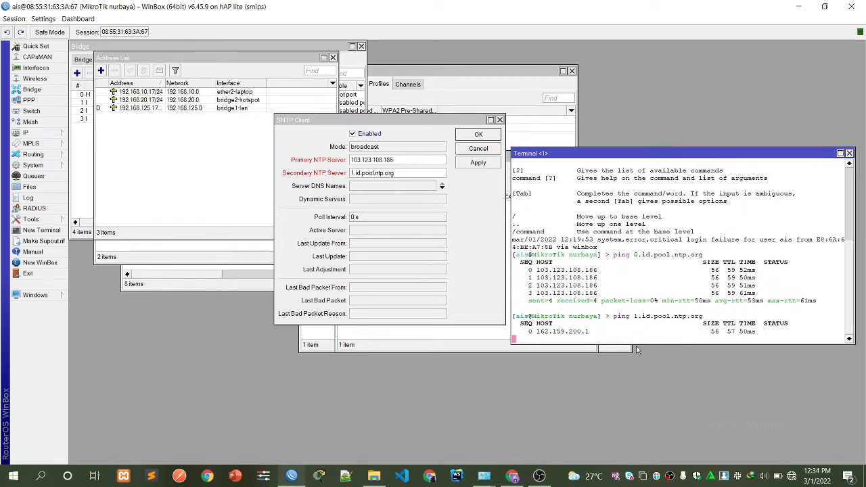
{"action": "key", "text": "ctrl+c"}
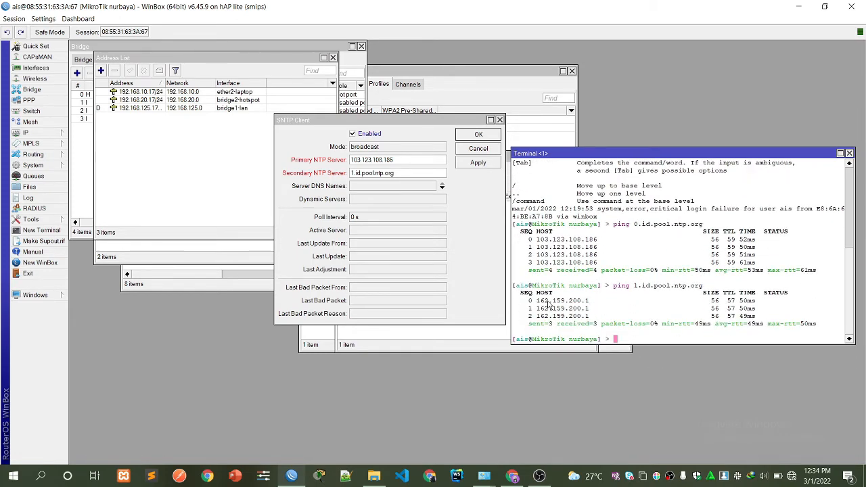
{"action": "left_click_drag", "start_coordinate": [537, 301], "coordinate": [593, 305]}
{"action": "right_click", "coordinate": [594, 305]}
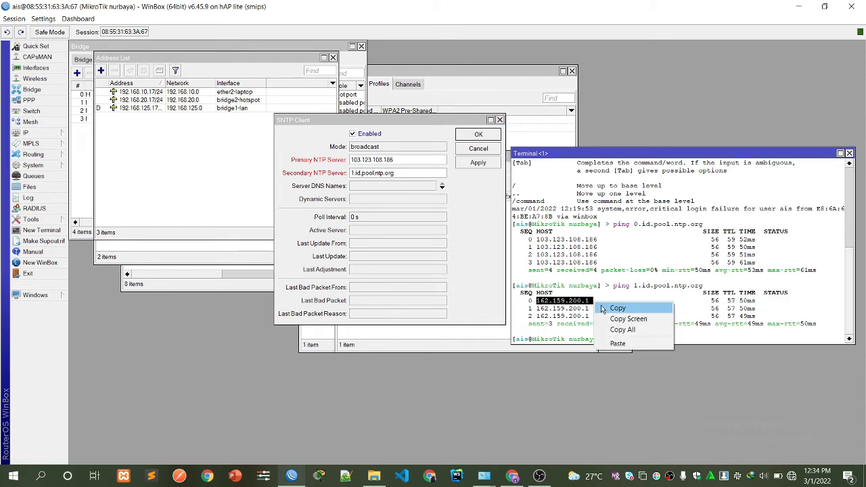
{"action": "left_click", "coordinate": [604, 308]}
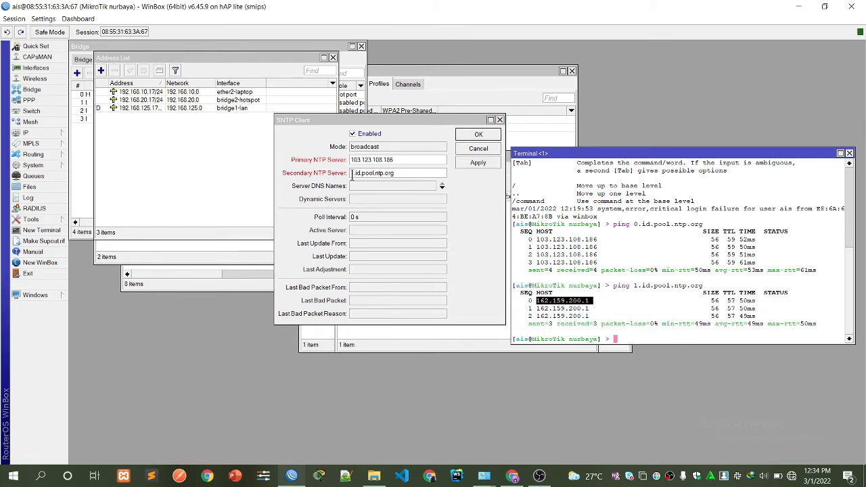
Set the secondary server to 162.159.200.1, disable the SNTP client, and close the terminal.
{"action": "left_click_drag", "start_coordinate": [351, 174], "coordinate": [397, 174]}
{"action": "right_click", "coordinate": [413, 176]}
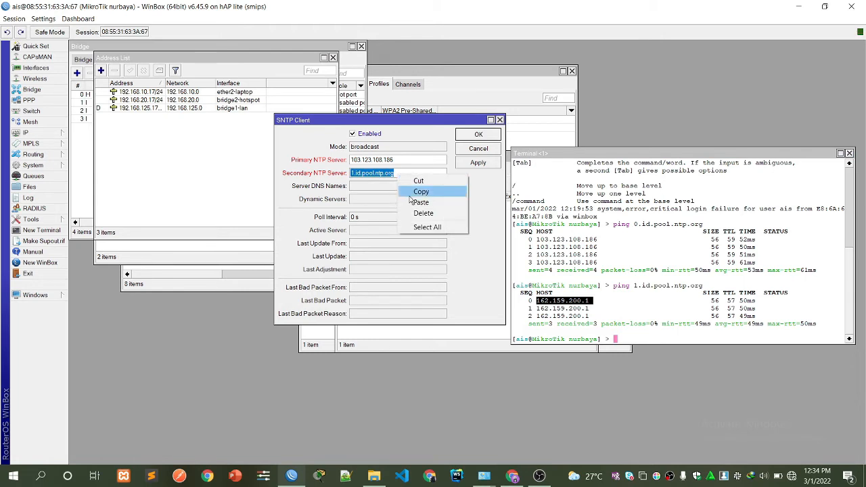
{"action": "left_click", "coordinate": [422, 213]}
{"action": "right_click", "coordinate": [405, 175]}
{"action": "left_click", "coordinate": [421, 203]}
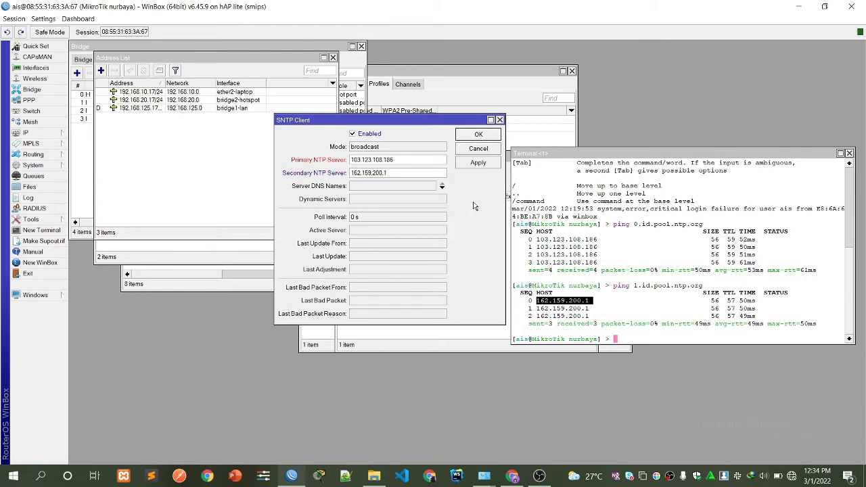
{"action": "left_click", "coordinate": [439, 134]}
{"action": "left_click", "coordinate": [849, 154]}
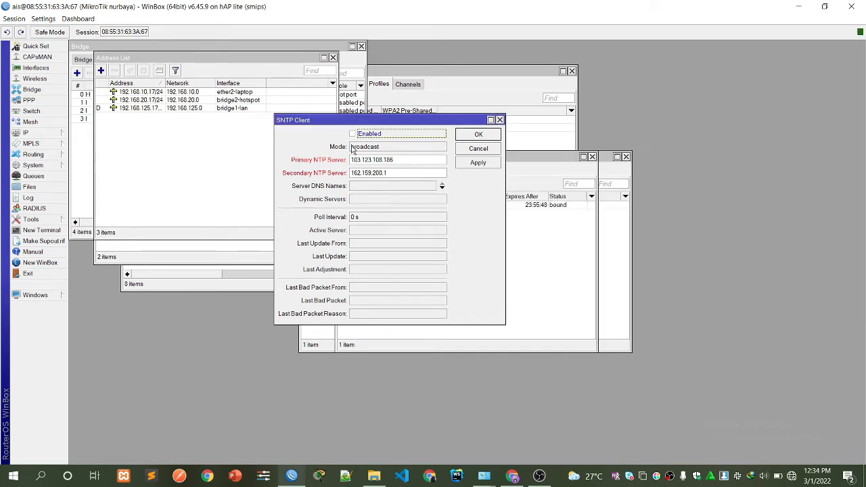
Try applying the SNTP settings and dismiss the primary NTP server error.
{"action": "left_click", "coordinate": [396, 173]}
{"action": "left_click", "coordinate": [474, 163]}
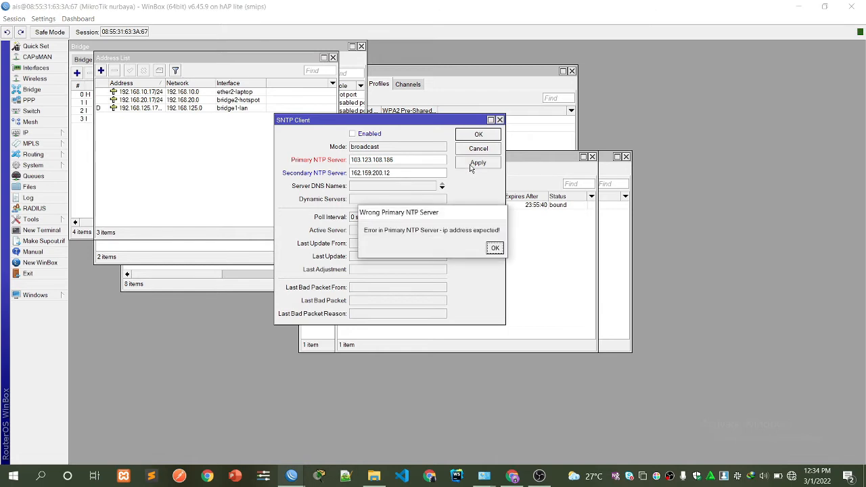
{"action": "left_click", "coordinate": [495, 248]}
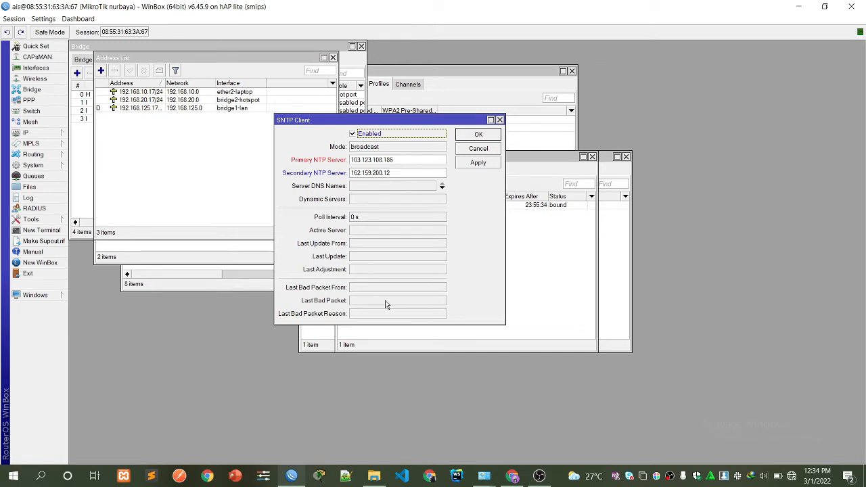
Ping 0.id.pool.ntp.org again from a new router terminal.
{"action": "left_click", "coordinate": [40, 230]}
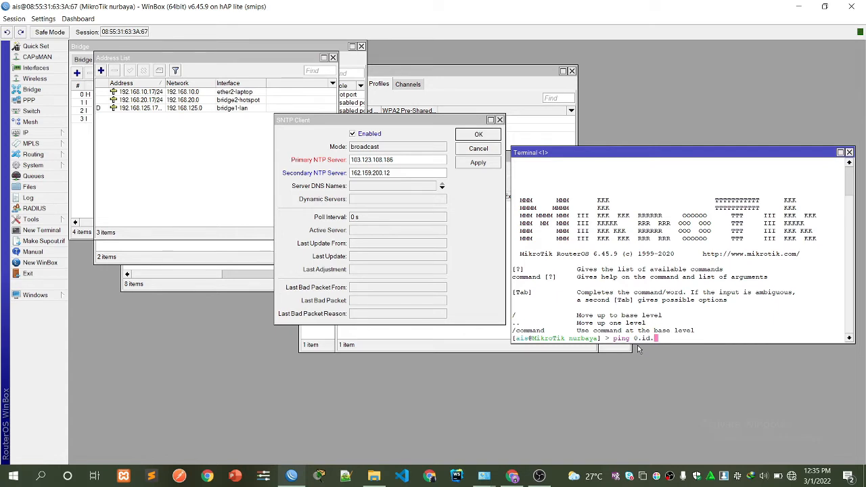
{"action": "type", "text": "pool.ntp.o"}
{"action": "key", "text": "BackSpace"}
{"action": "type", "text": ".org"}
{"action": "key", "text": "Return"}
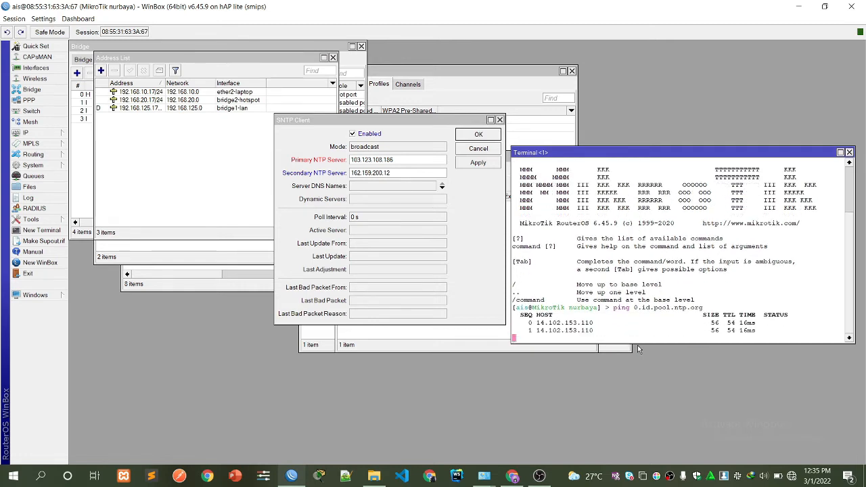
{"action": "key", "text": "ctrl+c"}
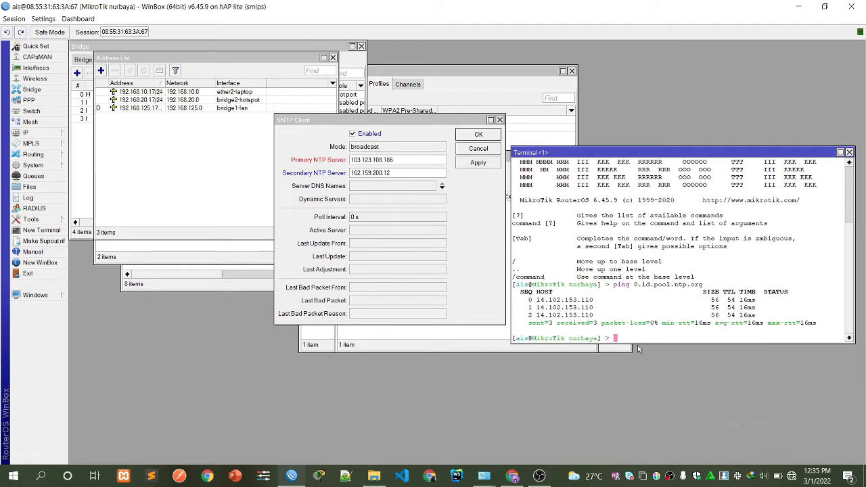
Set the primary NTP server to the resolved 14.102.153.110, then apply and close.
{"action": "left_click_drag", "start_coordinate": [536, 301], "coordinate": [594, 305]}
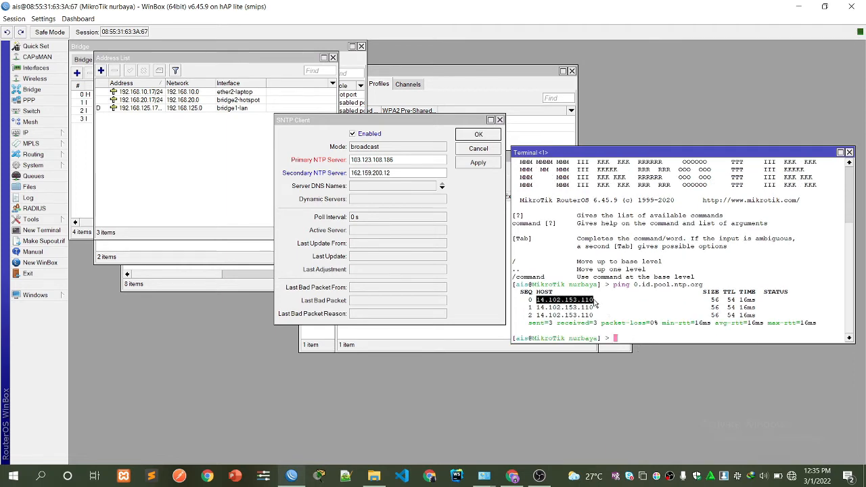
{"action": "right_click", "coordinate": [595, 305]}
{"action": "left_click", "coordinate": [610, 306]}
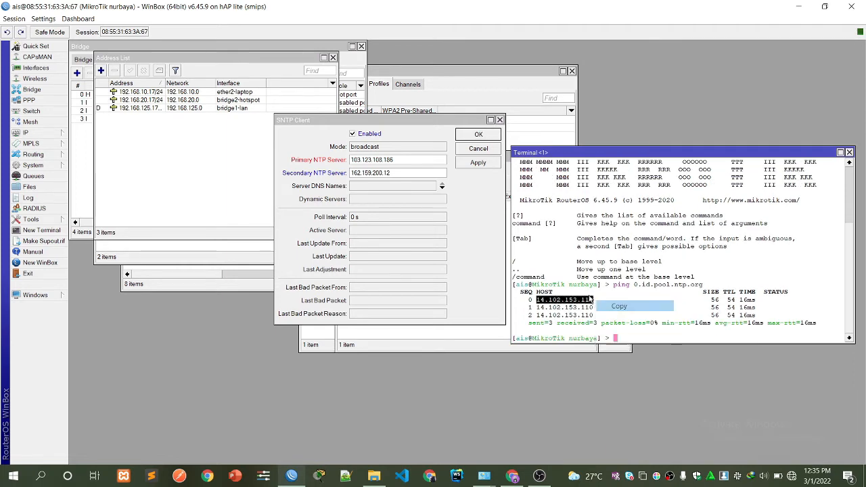
{"action": "left_click", "coordinate": [398, 159]}
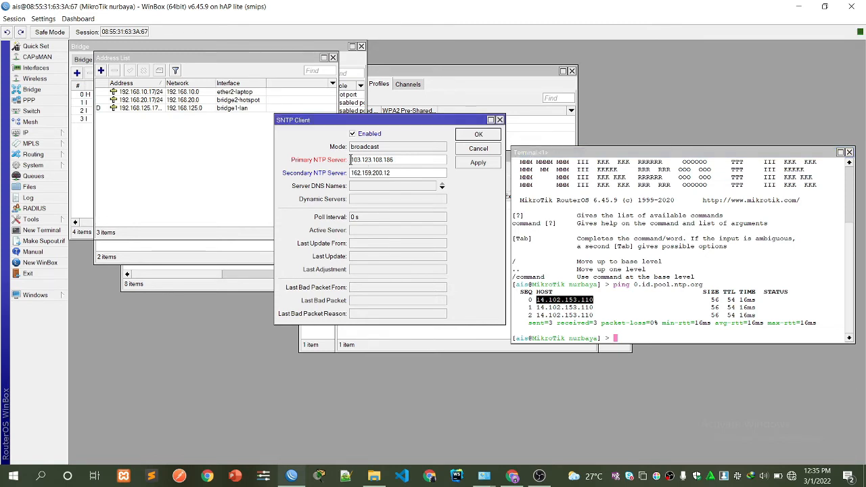
{"action": "left_click_drag", "start_coordinate": [350, 161], "coordinate": [398, 160]}
{"action": "right_click", "coordinate": [402, 164]}
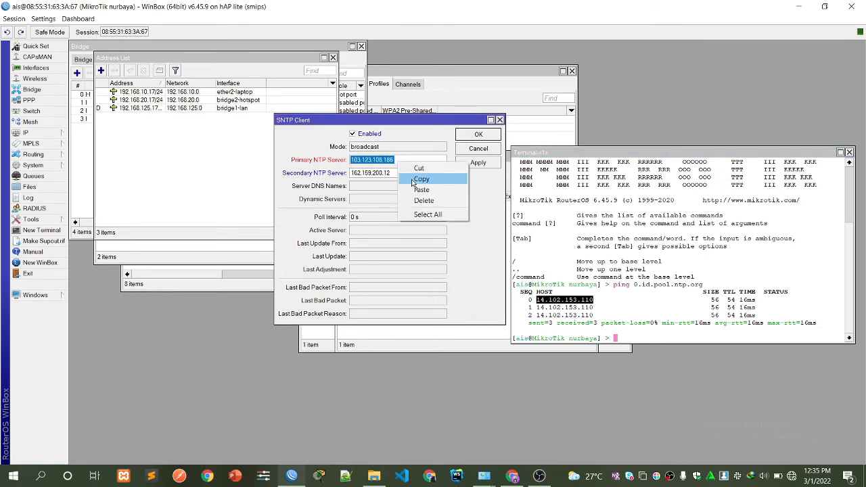
{"action": "left_click", "coordinate": [421, 190]}
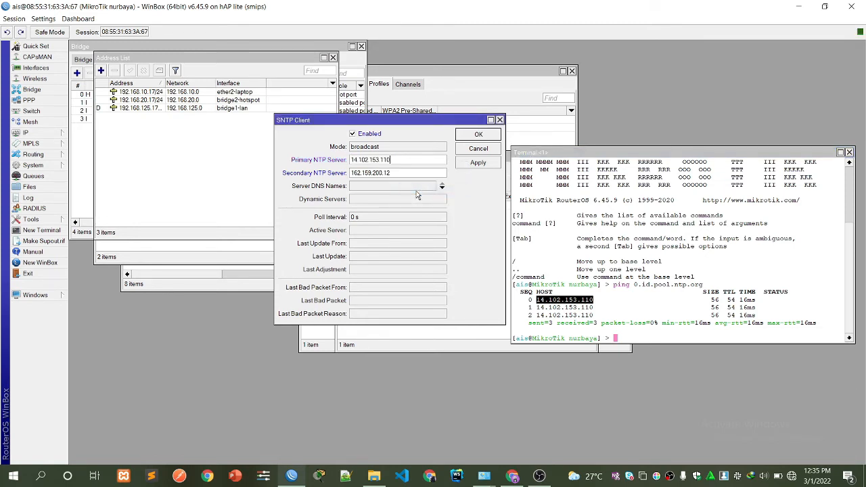
{"action": "left_click", "coordinate": [476, 164]}
{"action": "left_click", "coordinate": [477, 135]}
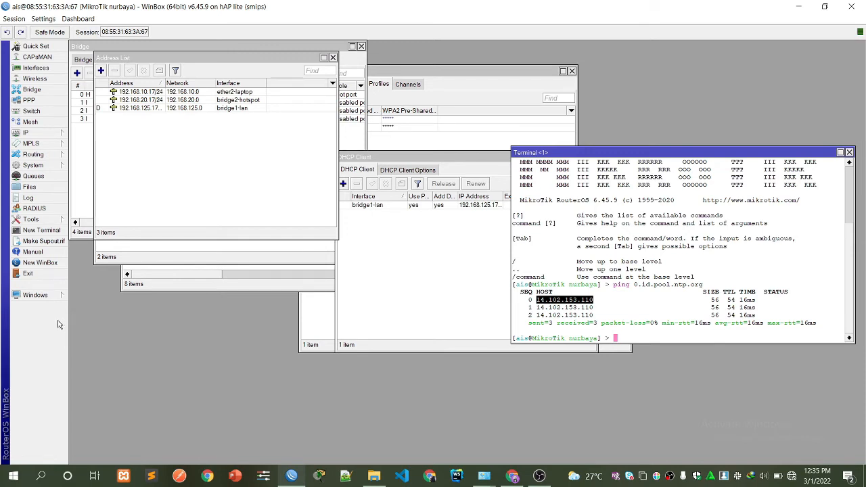
Open the Firewall NAT rules and start a new rule.
{"action": "left_click", "coordinate": [30, 135]}
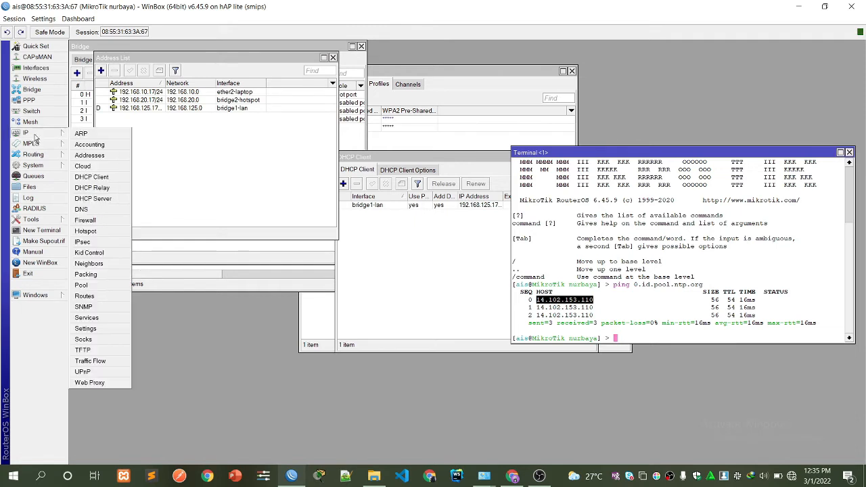
{"action": "left_click", "coordinate": [86, 222]}
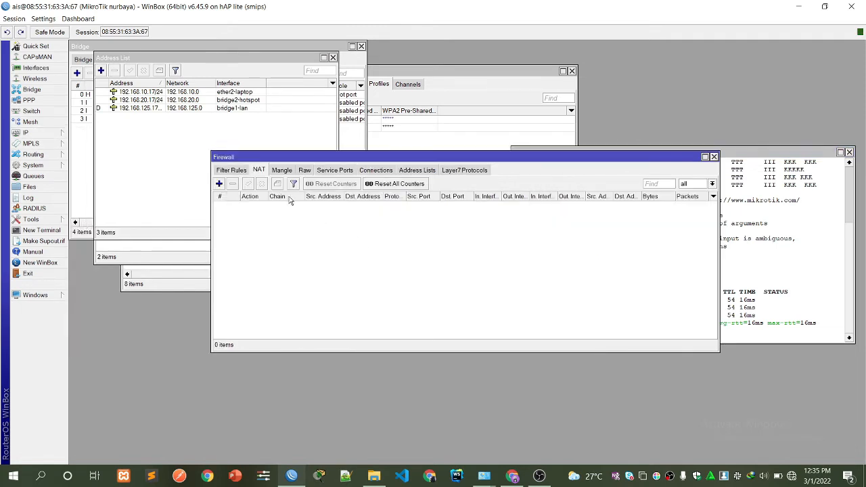
{"action": "left_click", "coordinate": [222, 174]}
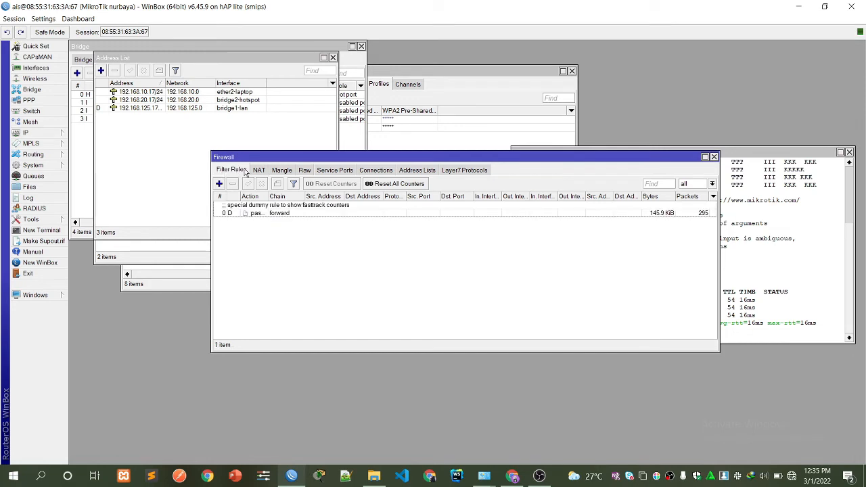
{"action": "left_click", "coordinate": [261, 172]}
{"action": "left_click", "coordinate": [220, 184]}
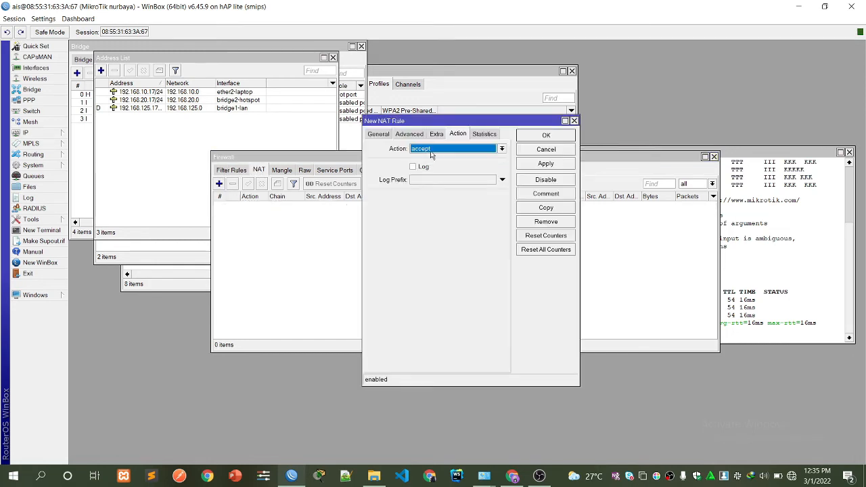
{"action": "left_click", "coordinate": [378, 135]}
Make the rule masquerade srcnat traffic out through bridge1-lan and save it.
{"action": "left_click", "coordinate": [434, 258]}
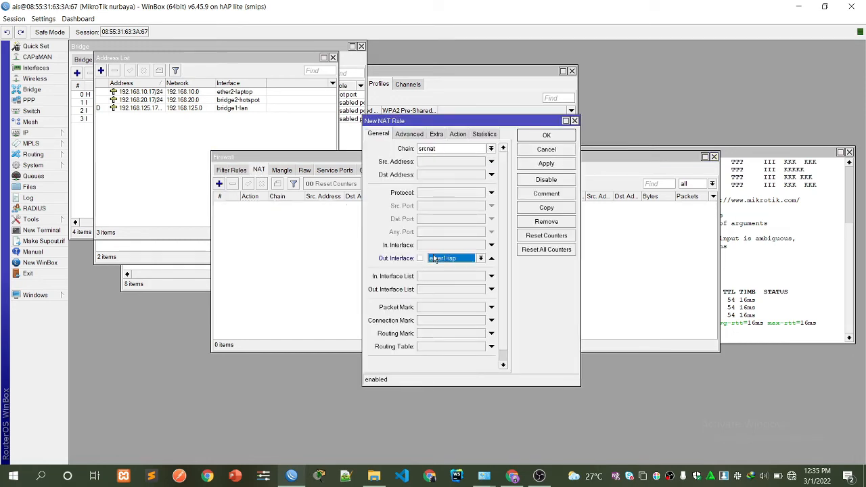
{"action": "left_click", "coordinate": [443, 259]}
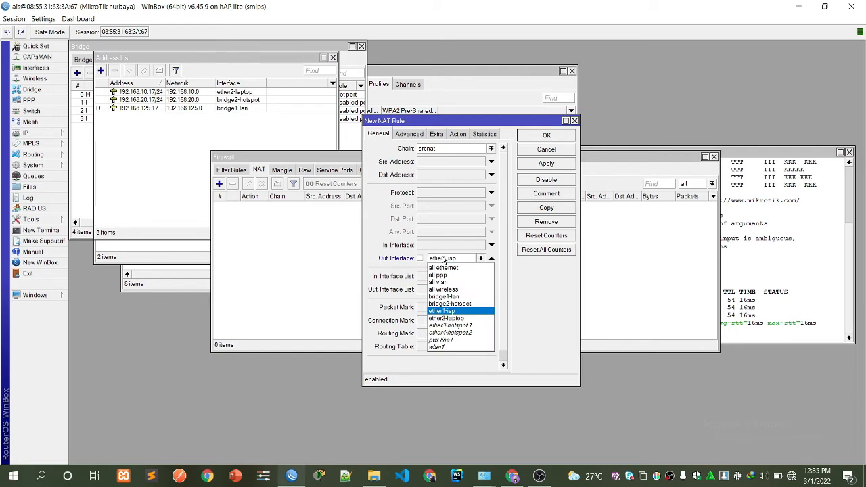
{"action": "left_click", "coordinate": [450, 297]}
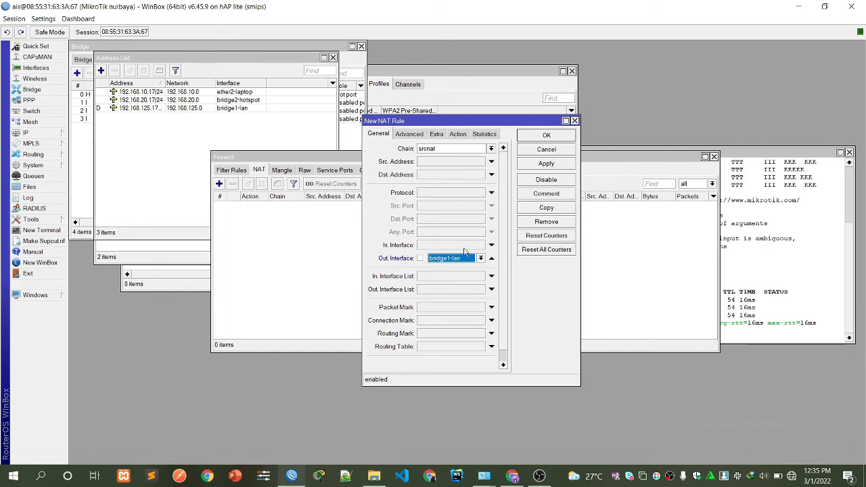
{"action": "left_click", "coordinate": [458, 134]}
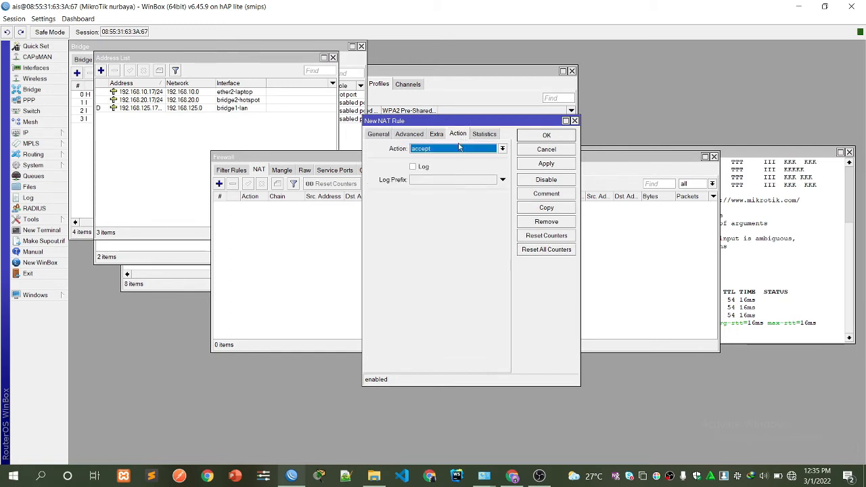
{"action": "left_click", "coordinate": [446, 148]}
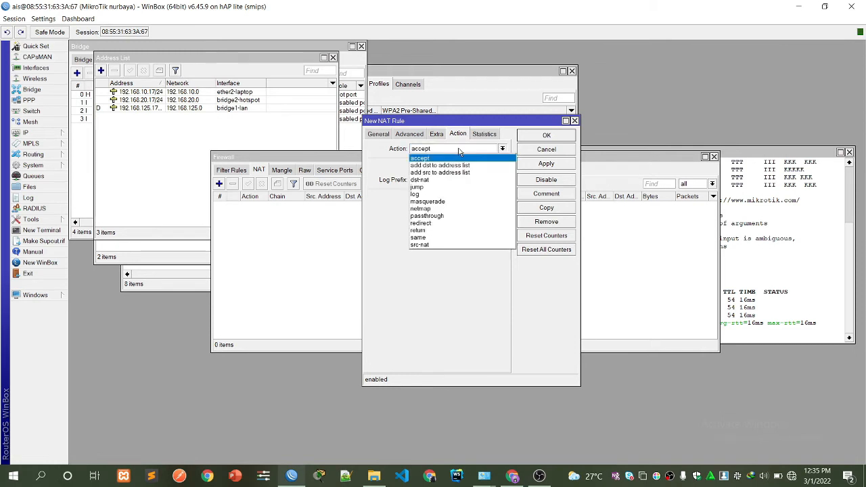
{"action": "left_click", "coordinate": [453, 201]}
{"action": "left_click", "coordinate": [539, 165]}
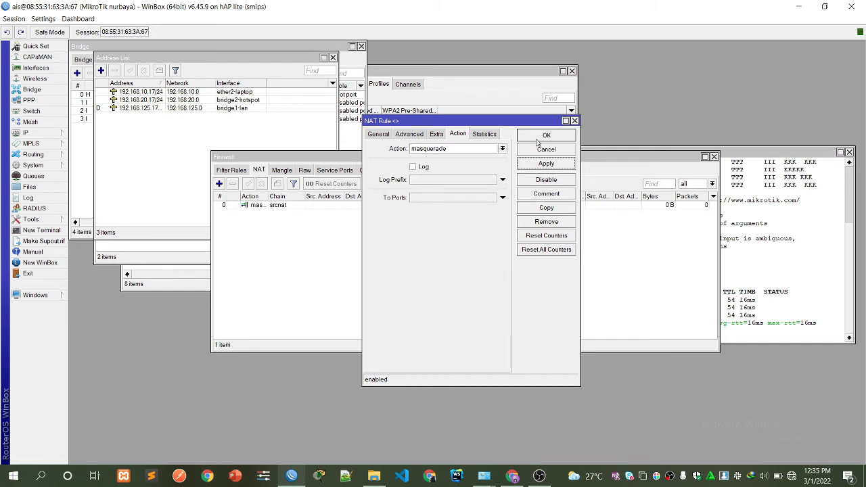
{"action": "left_click", "coordinate": [539, 138]}
Browse the IP, Tools and System menus.
{"action": "left_click", "coordinate": [31, 134]}
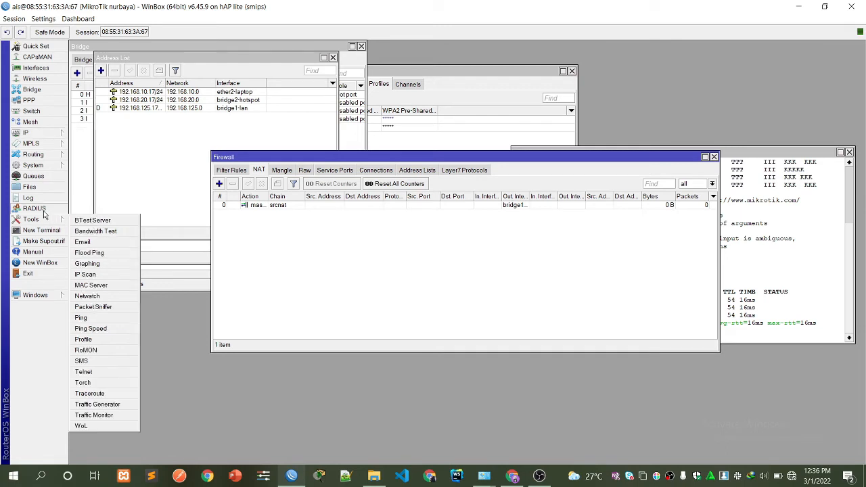
{"action": "left_click", "coordinate": [30, 219]}
{"action": "left_click", "coordinate": [31, 167]}
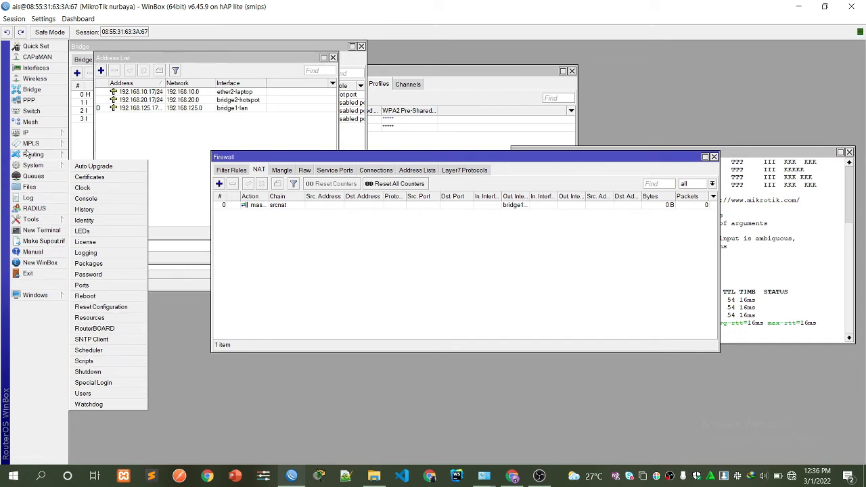
{"action": "mouse_move", "coordinate": [24, 140]}
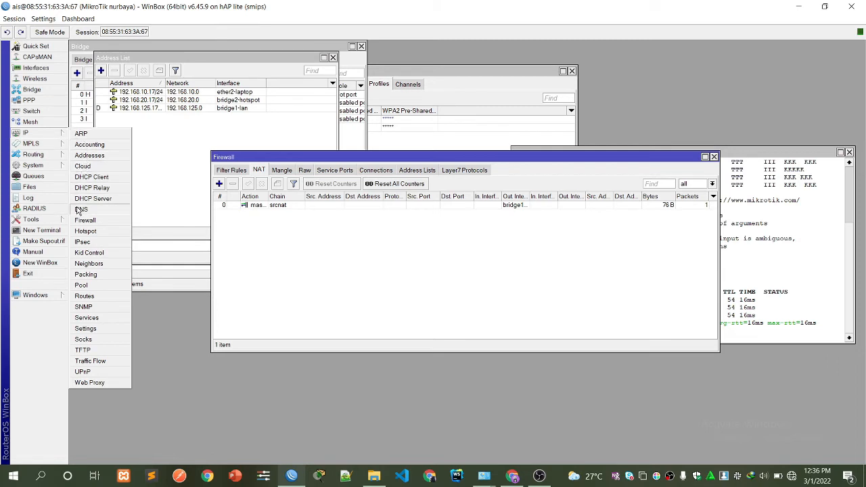
Disable the api, api-ssl and telnet services in the IP Services list.
{"action": "left_click", "coordinate": [86, 318]}
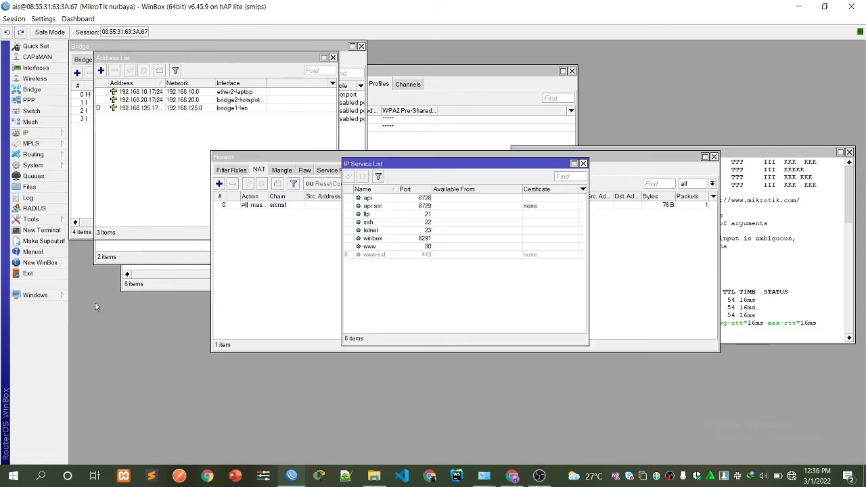
{"action": "left_click", "coordinate": [372, 199]}
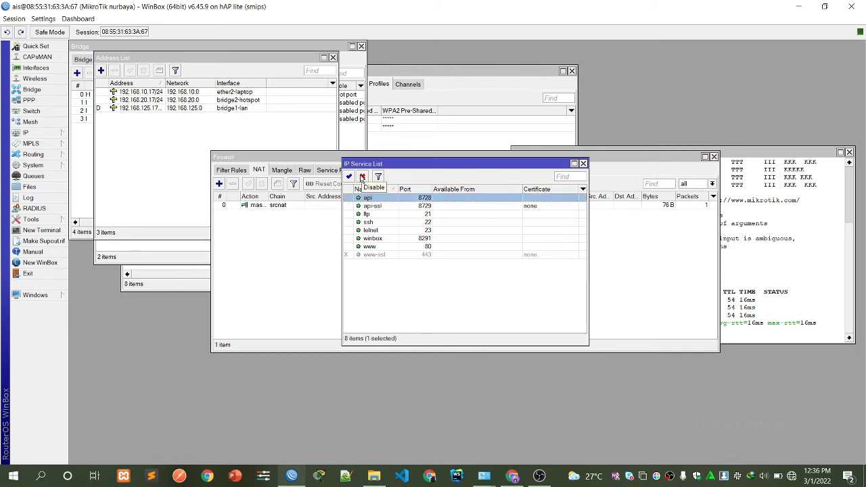
{"action": "left_click", "coordinate": [362, 177]}
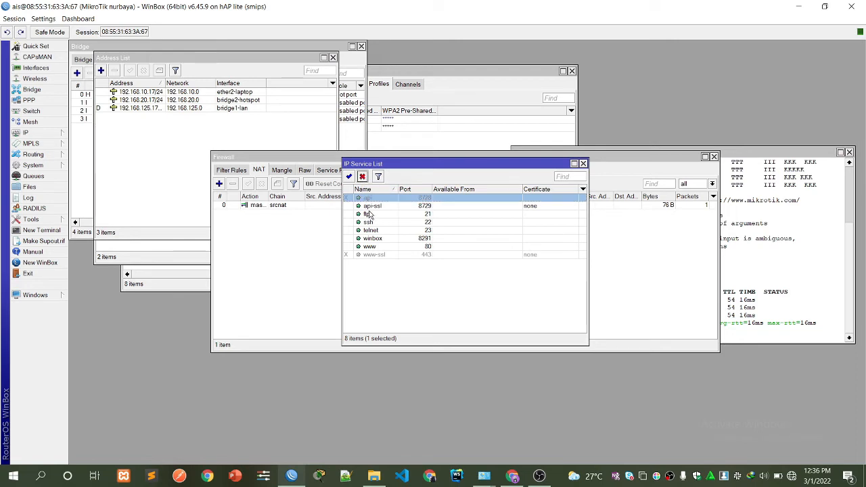
{"action": "left_click", "coordinate": [373, 207]}
{"action": "left_click", "coordinate": [362, 177]}
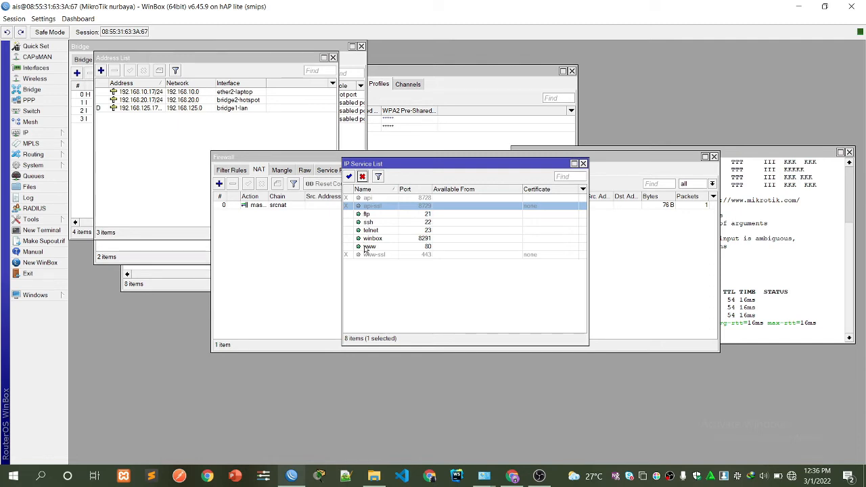
{"action": "left_click", "coordinate": [365, 230]}
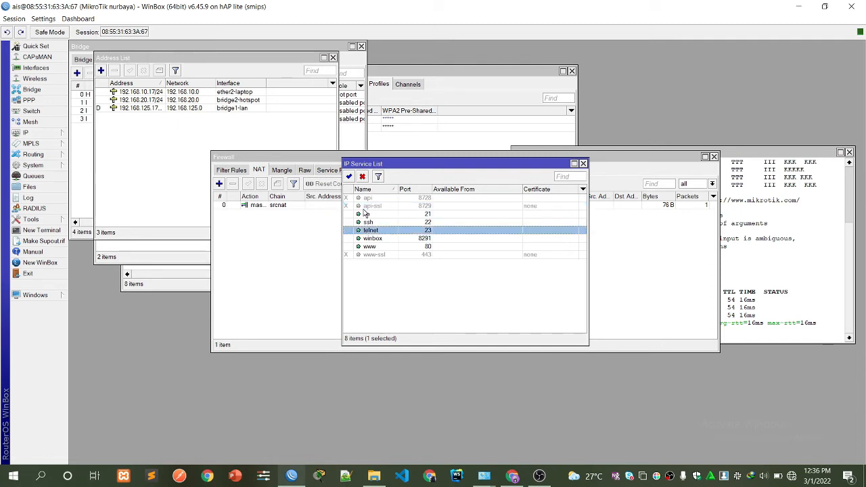
{"action": "left_click", "coordinate": [361, 177]}
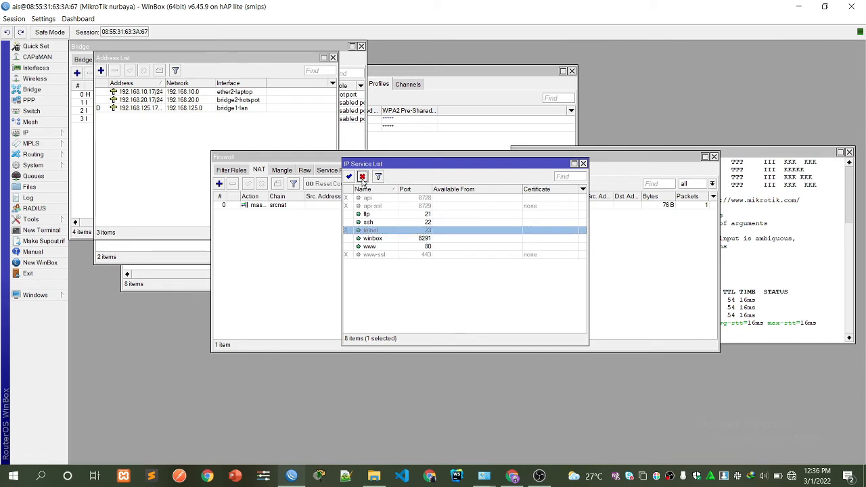
Change the www service port to 8080 and save it.
{"action": "double_click", "coordinate": [406, 248]}
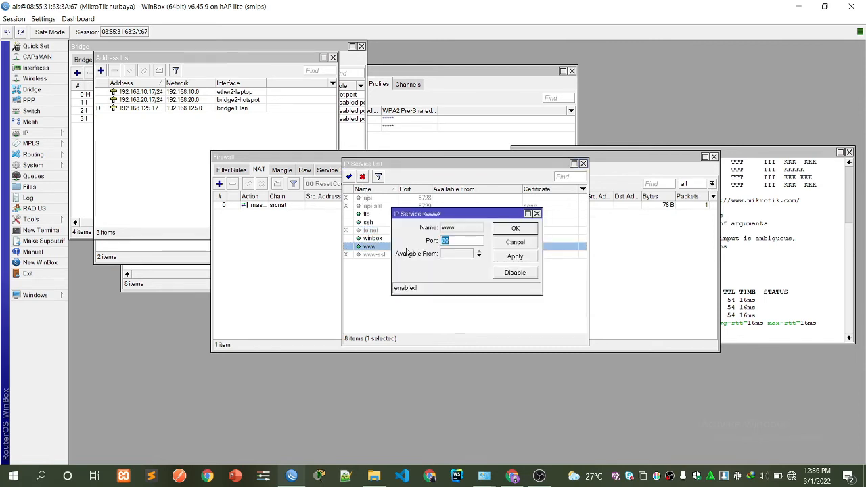
{"action": "left_click", "coordinate": [455, 240]}
{"action": "left_click", "coordinate": [513, 259]}
{"action": "left_click", "coordinate": [512, 230]}
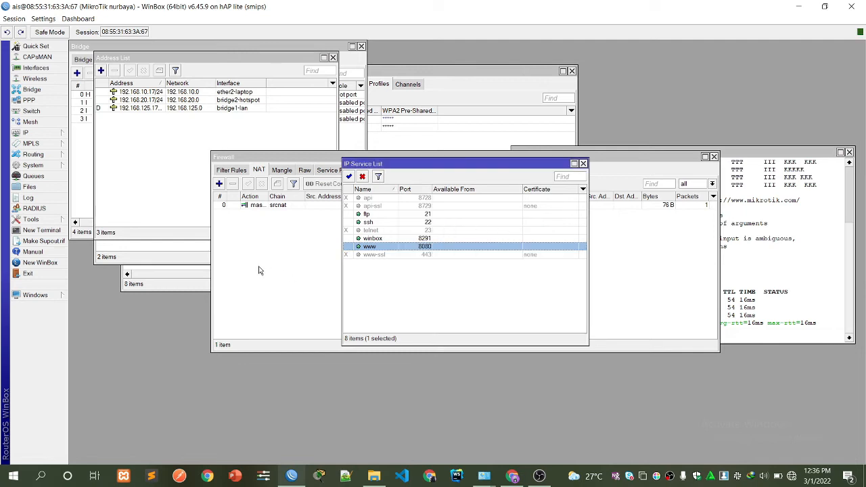
{"action": "left_click", "coordinate": [30, 133]}
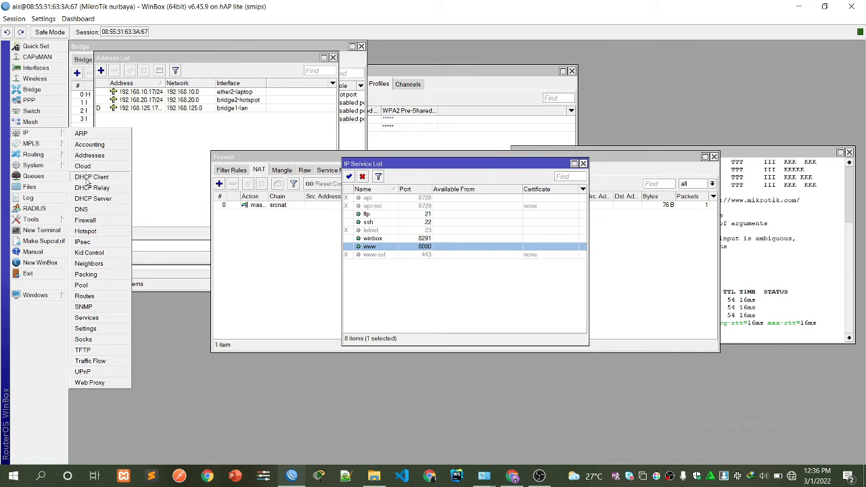
Run DHCP Setup on ether2-laptop, accepting the defaults for the 192.168.10.0/24 network.
{"action": "left_click", "coordinate": [91, 198]}
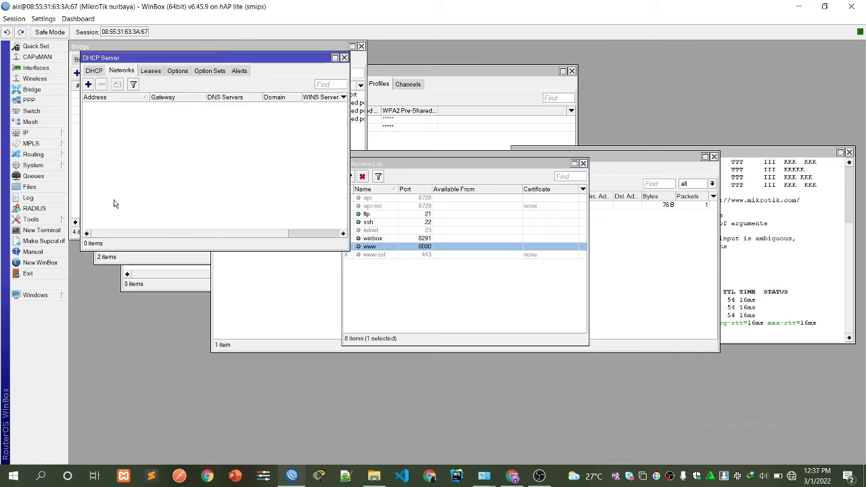
{"action": "left_click", "coordinate": [94, 71]}
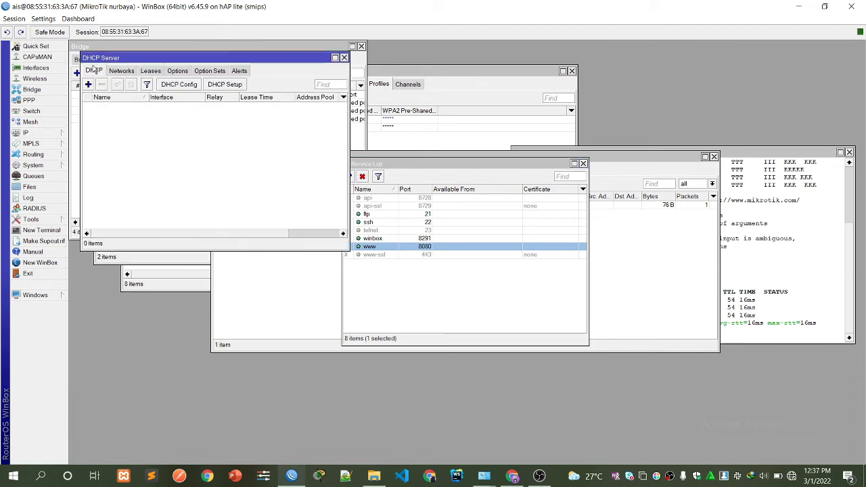
{"action": "left_click", "coordinate": [223, 85]}
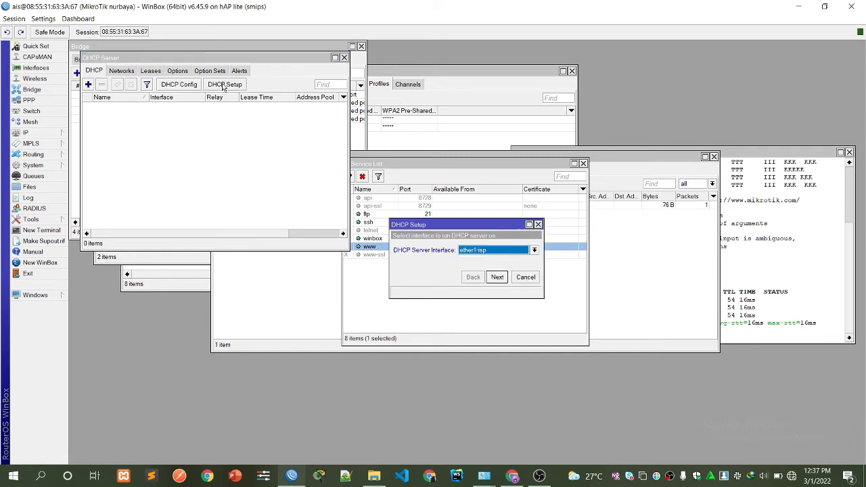
{"action": "left_click", "coordinate": [481, 251]}
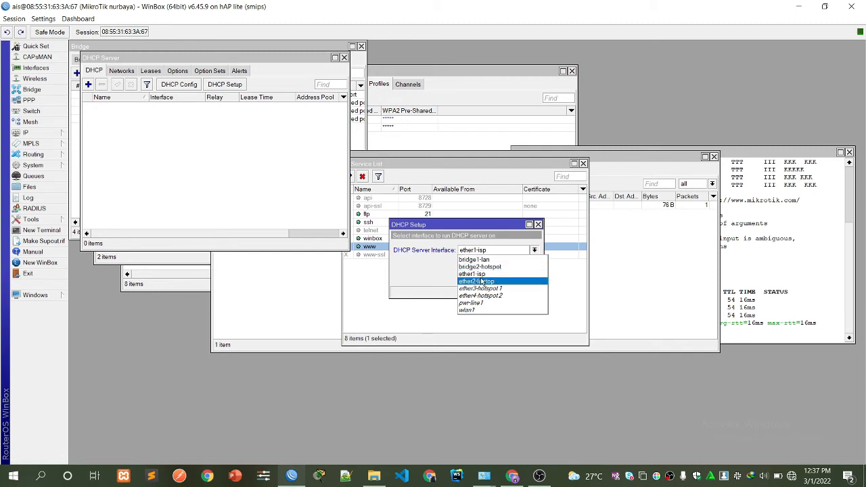
{"action": "left_click", "coordinate": [481, 281]}
{"action": "left_click", "coordinate": [497, 277]}
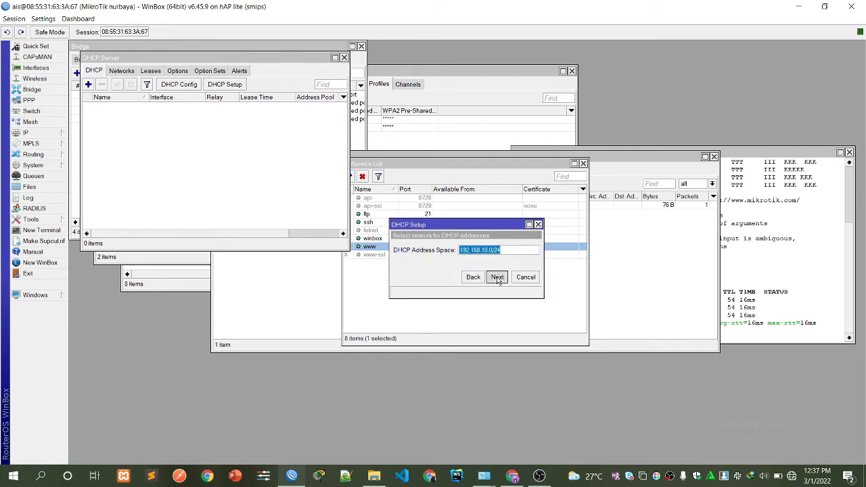
{"action": "left_click", "coordinate": [497, 277]}
{"action": "left_click", "coordinate": [497, 278]}
{"action": "left_click", "coordinate": [498, 278]}
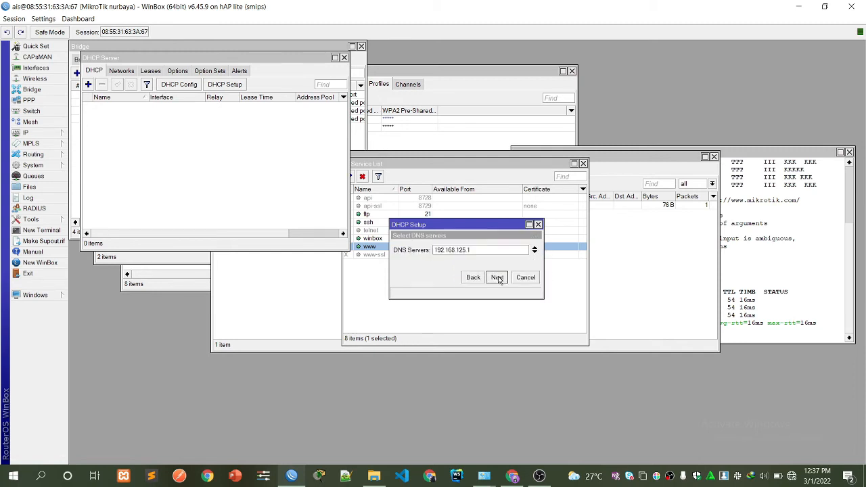
{"action": "left_click", "coordinate": [498, 278]}
{"action": "left_click", "coordinate": [498, 278]}
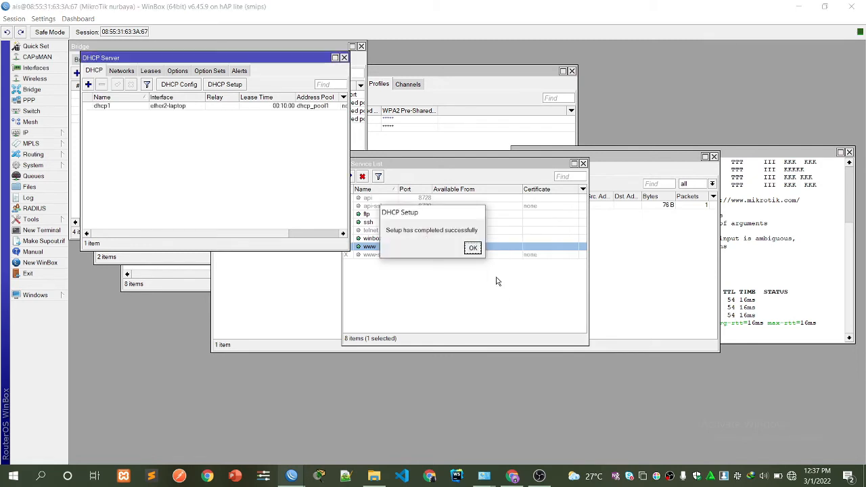
{"action": "left_click", "coordinate": [473, 248]}
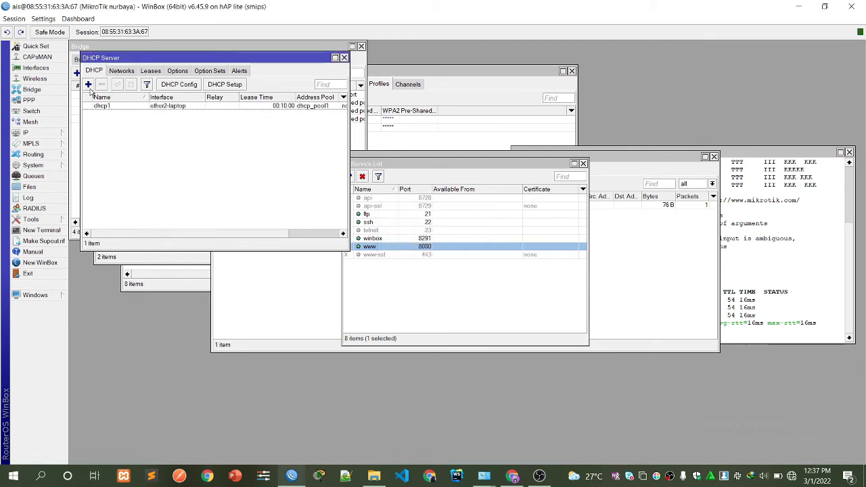
Run DHCP Setup on bridge2-hotspot, accepting the defaults for the 192.168.20.0/24 network.
{"action": "left_click", "coordinate": [88, 84]}
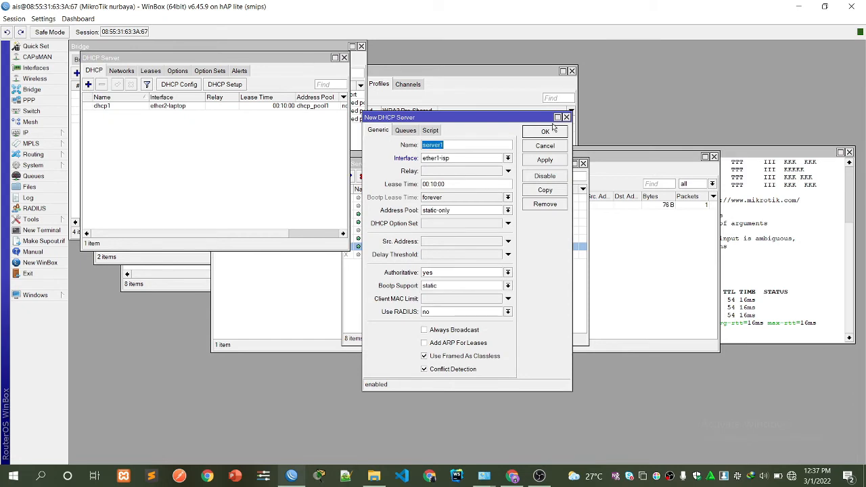
{"action": "left_click", "coordinate": [567, 117]}
{"action": "left_click", "coordinate": [225, 85]}
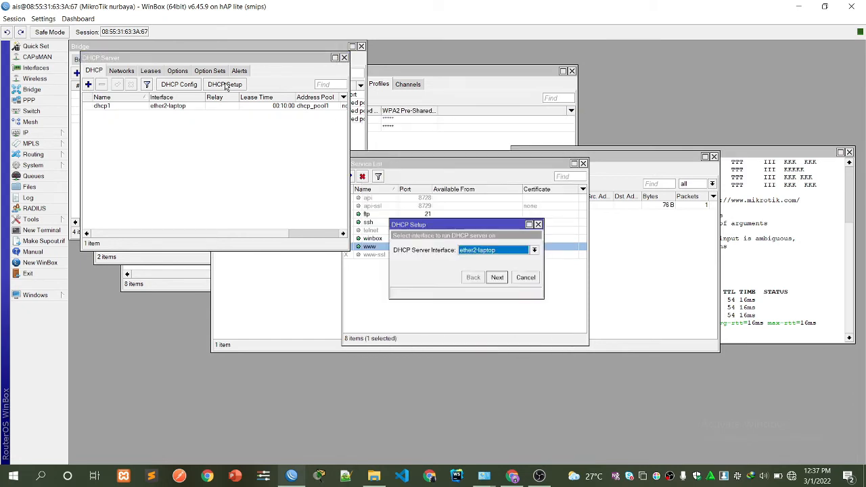
{"action": "left_click", "coordinate": [479, 252]}
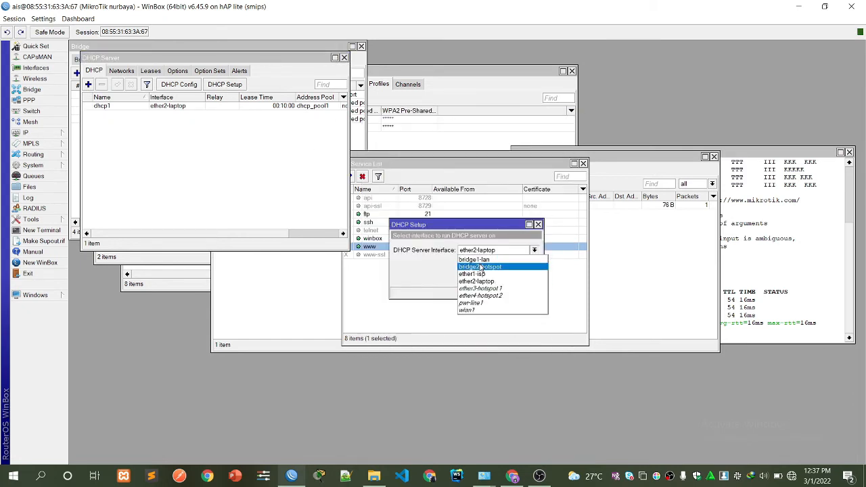
{"action": "left_click", "coordinate": [480, 266]}
{"action": "left_click", "coordinate": [497, 278]}
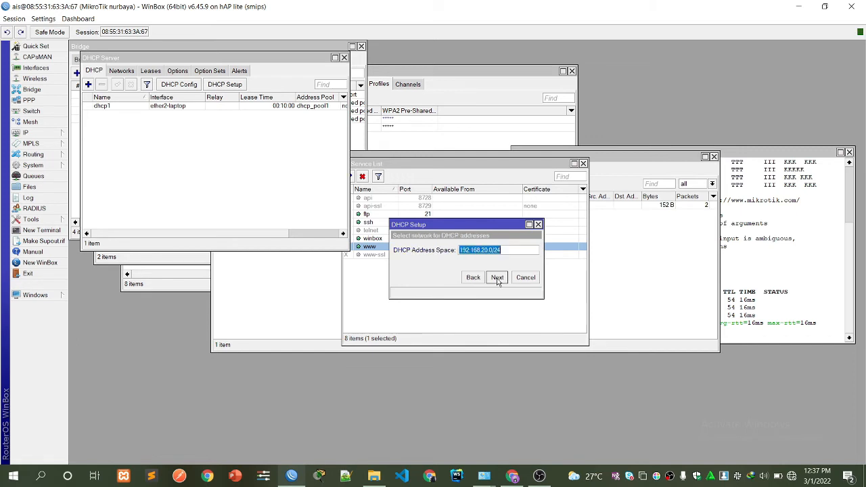
{"action": "left_click", "coordinate": [497, 278]}
{"action": "left_click", "coordinate": [497, 278]}
{"action": "left_click", "coordinate": [497, 277]}
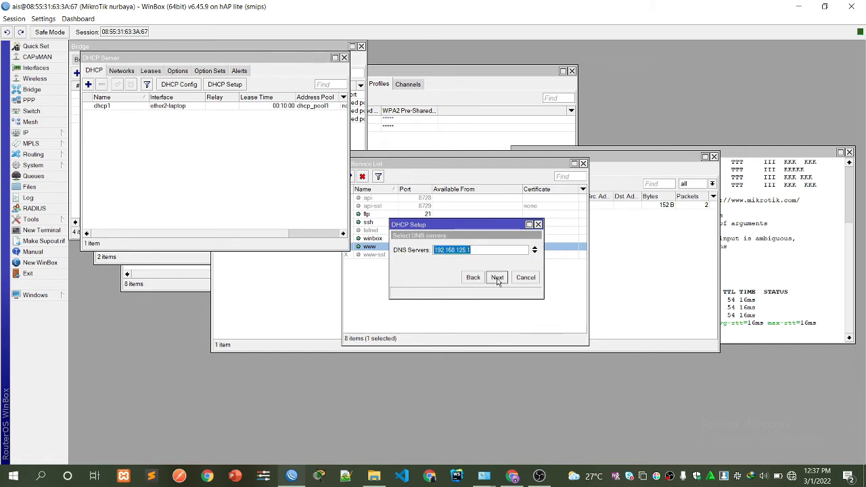
{"action": "left_click", "coordinate": [497, 278]}
{"action": "left_click", "coordinate": [497, 277]}
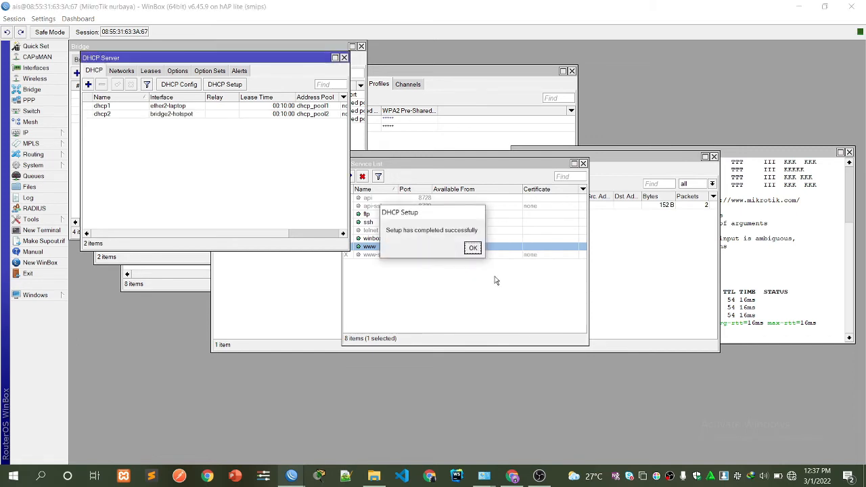
{"action": "left_click", "coordinate": [473, 248]}
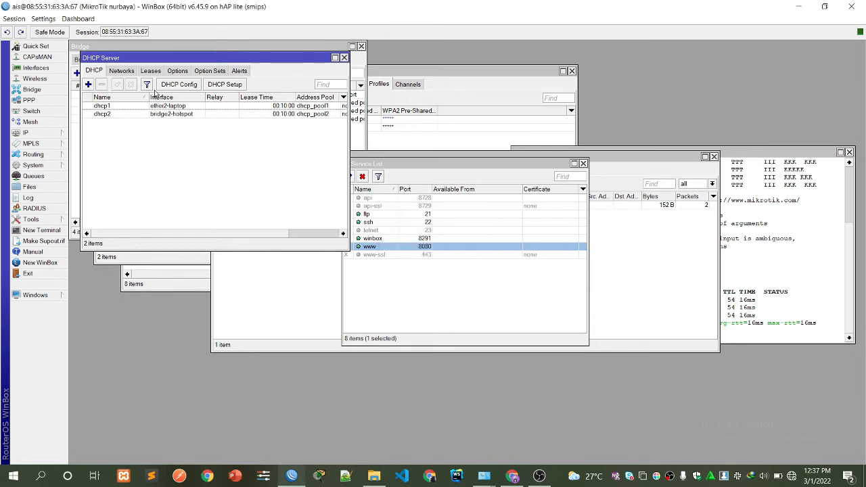
{"action": "left_click", "coordinate": [116, 72]}
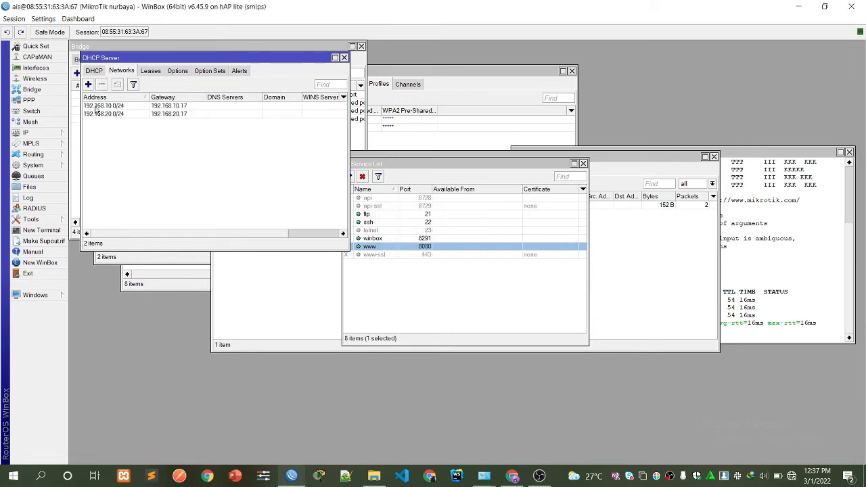
{"action": "double_click", "coordinate": [102, 106]}
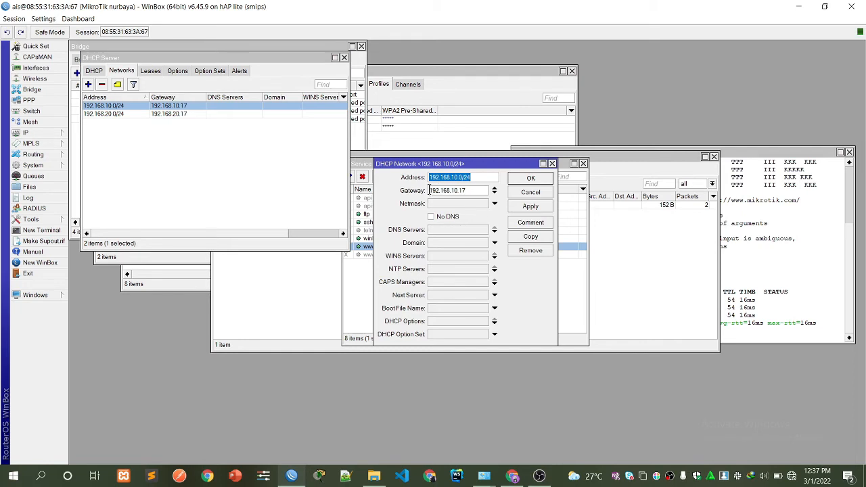
Copy gateway 192.168.10.17 into DNS Servers, then reconnect after WinBox drops the connection.
{"action": "left_click_drag", "start_coordinate": [428, 190], "coordinate": [476, 191]}
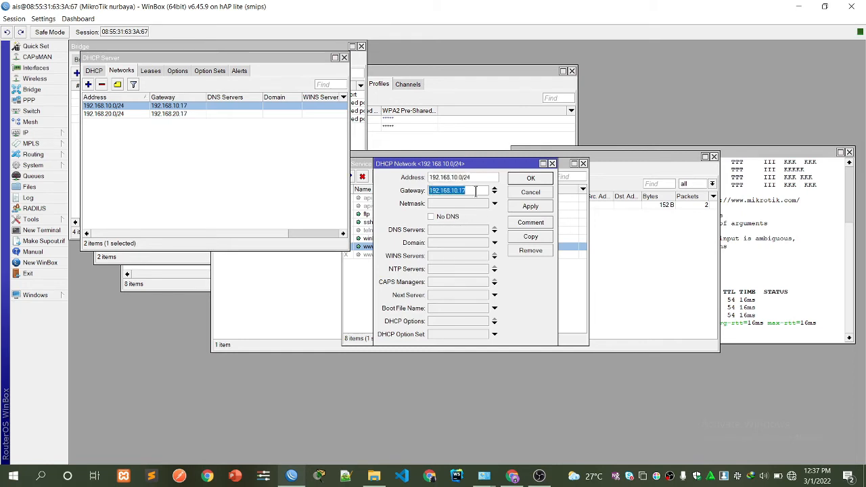
{"action": "right_click", "coordinate": [476, 190]}
{"action": "left_click", "coordinate": [485, 210]}
{"action": "left_click", "coordinate": [435, 230]}
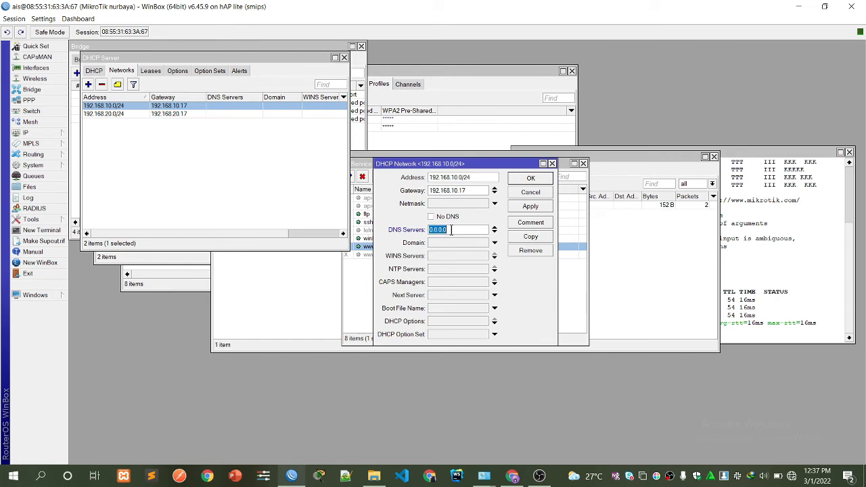
{"action": "right_click", "coordinate": [452, 232]}
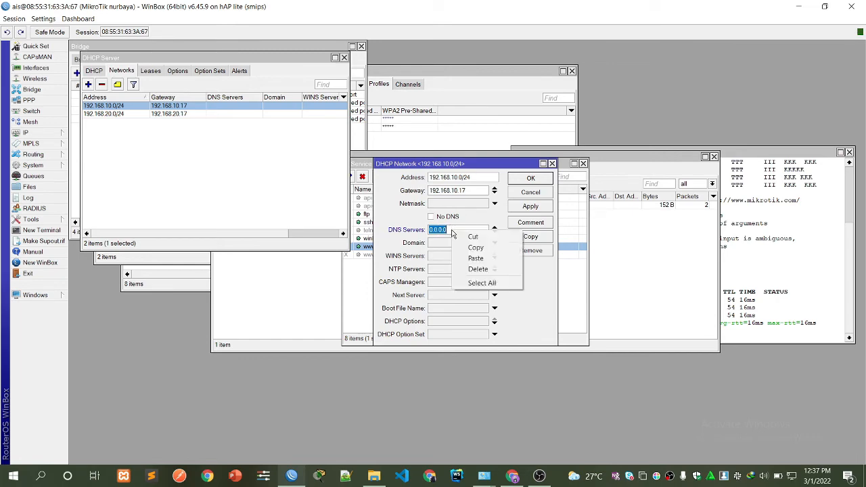
{"action": "left_click", "coordinate": [475, 257]}
{"action": "left_click", "coordinate": [433, 205]}
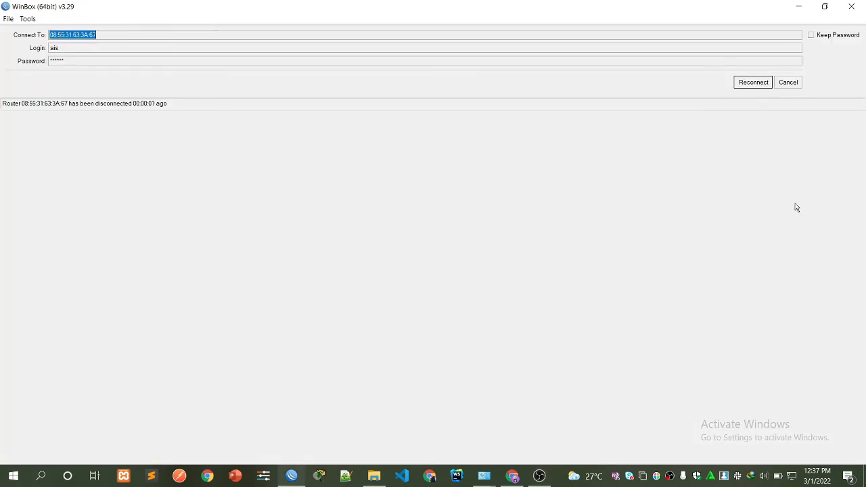
{"action": "left_click", "coordinate": [753, 82]}
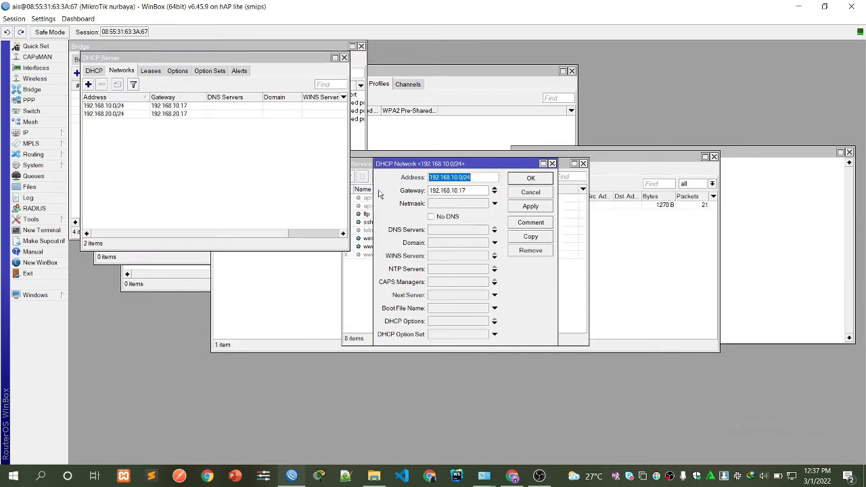
Set netmask 24 and DNS server 192.168.10.17 again, then apply and save the network.
{"action": "left_click", "coordinate": [442, 204]}
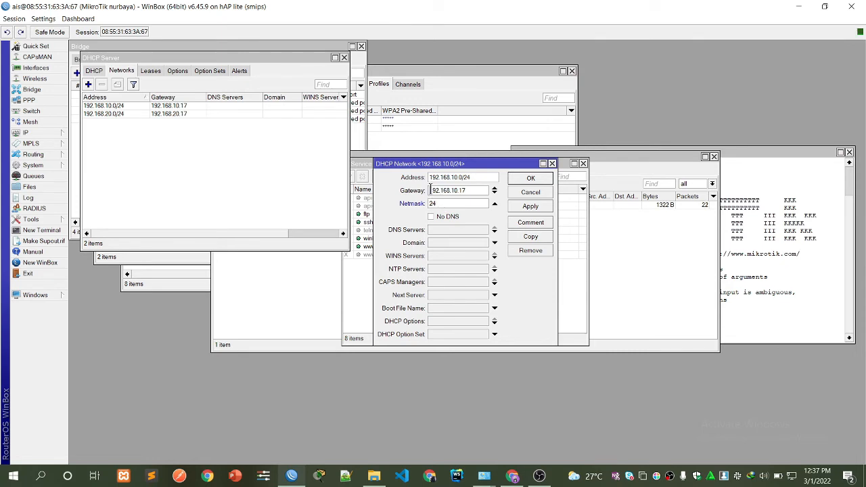
{"action": "left_click_drag", "start_coordinate": [429, 191], "coordinate": [476, 190]}
{"action": "right_click", "coordinate": [477, 192]}
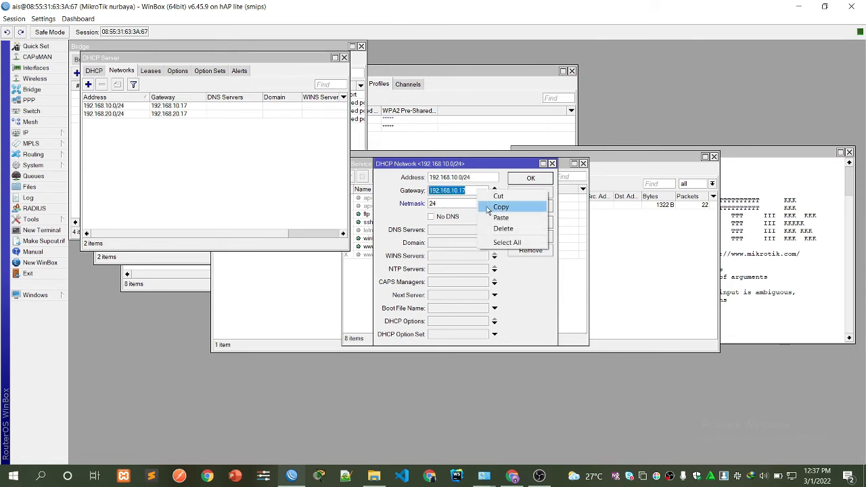
{"action": "left_click", "coordinate": [487, 208]}
{"action": "left_click", "coordinate": [455, 231]}
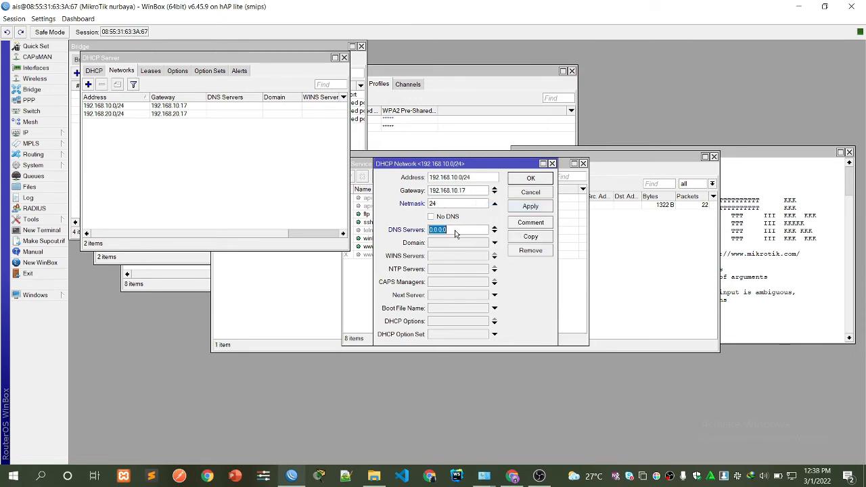
{"action": "right_click", "coordinate": [455, 233]}
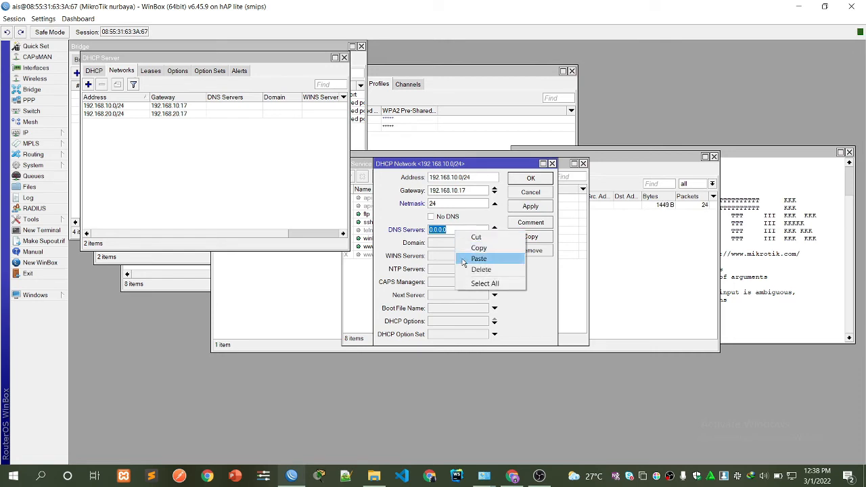
{"action": "left_click", "coordinate": [480, 257]}
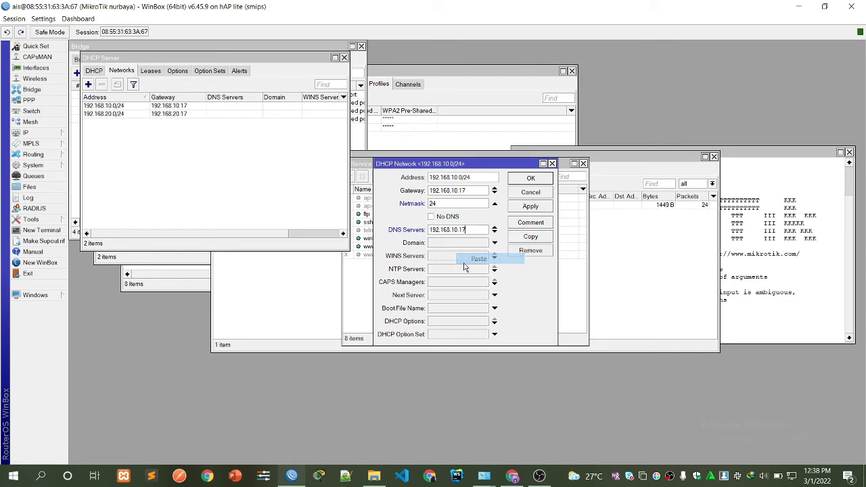
{"action": "left_click", "coordinate": [531, 206]}
{"action": "left_click", "coordinate": [509, 178]}
{"action": "double_click", "coordinate": [151, 115]}
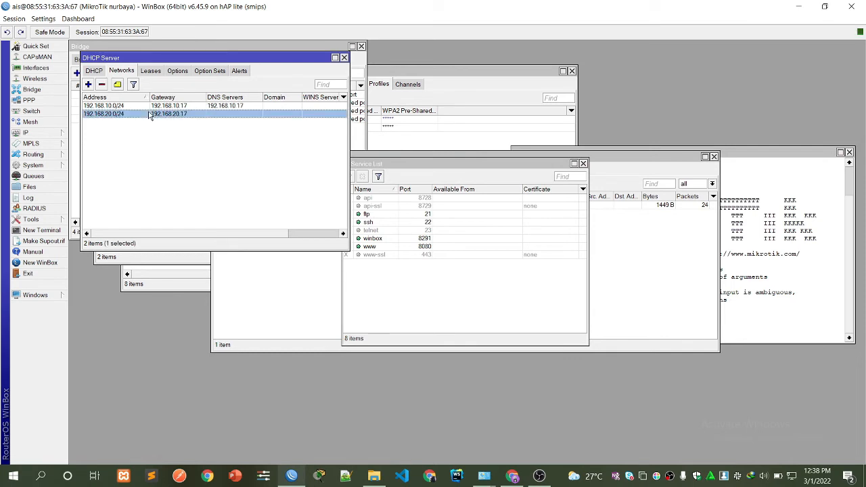
Give 192.168.20.0/24 netmask 24 and DNS server 192.168.20.17 copied from its gateway, then save.
{"action": "left_click", "coordinate": [439, 204]}
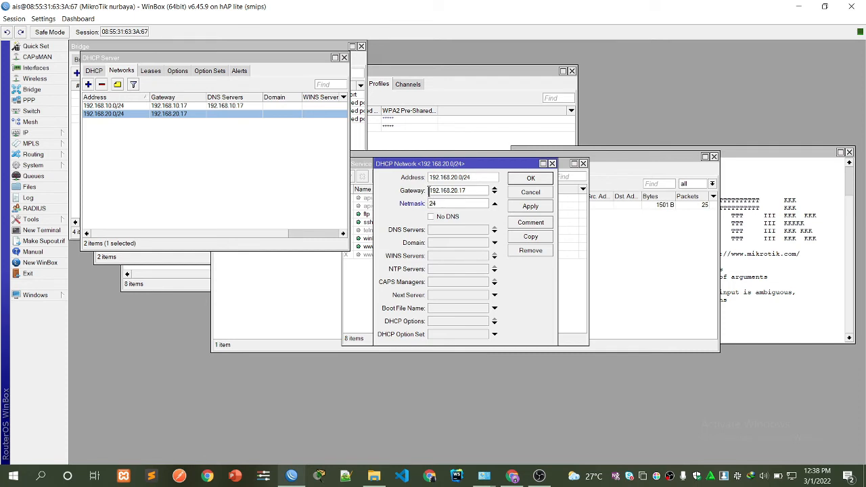
{"action": "left_click_drag", "start_coordinate": [428, 190], "coordinate": [467, 190]}
{"action": "right_click", "coordinate": [471, 190]}
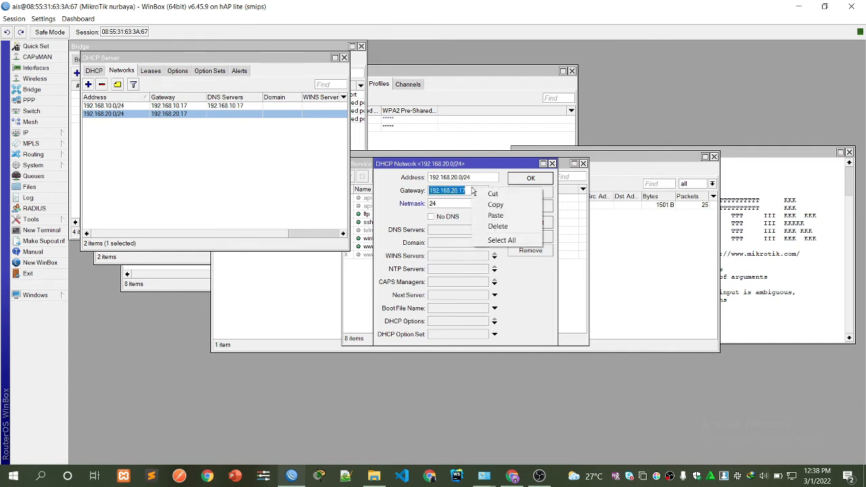
{"action": "left_click", "coordinate": [484, 204]}
{"action": "left_click", "coordinate": [443, 231]}
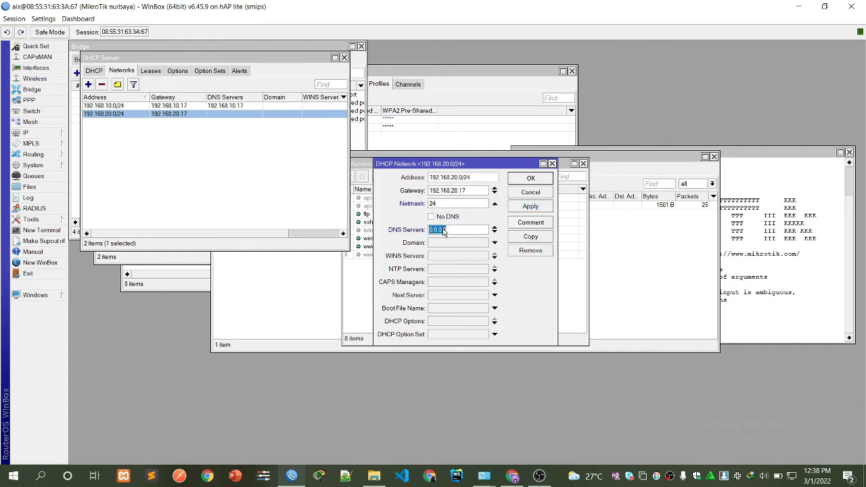
{"action": "right_click", "coordinate": [443, 231]}
{"action": "left_click", "coordinate": [466, 256]}
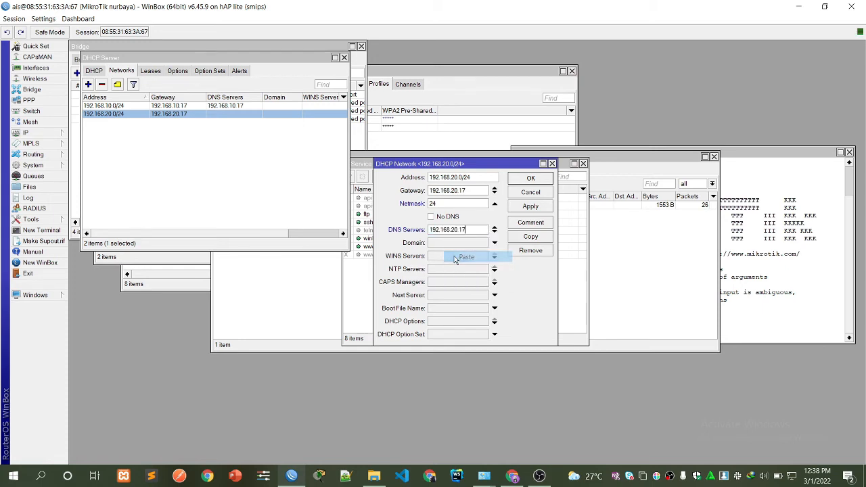
{"action": "left_click", "coordinate": [528, 178]}
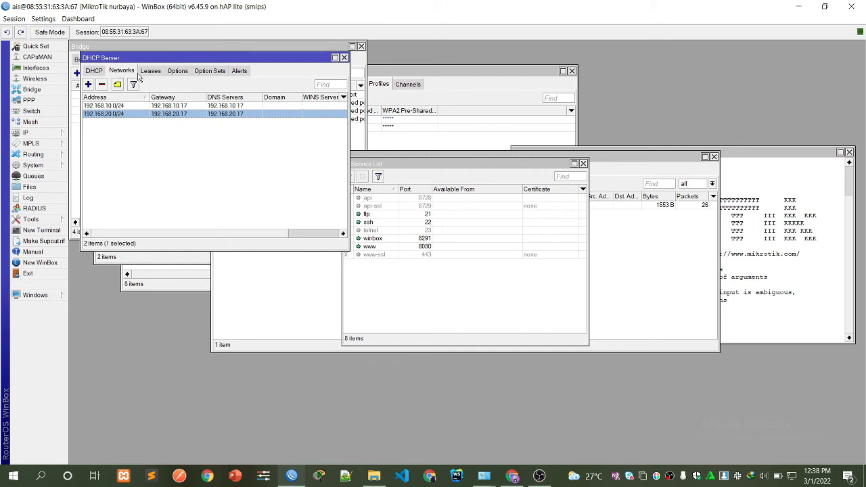
{"action": "left_click", "coordinate": [38, 133]}
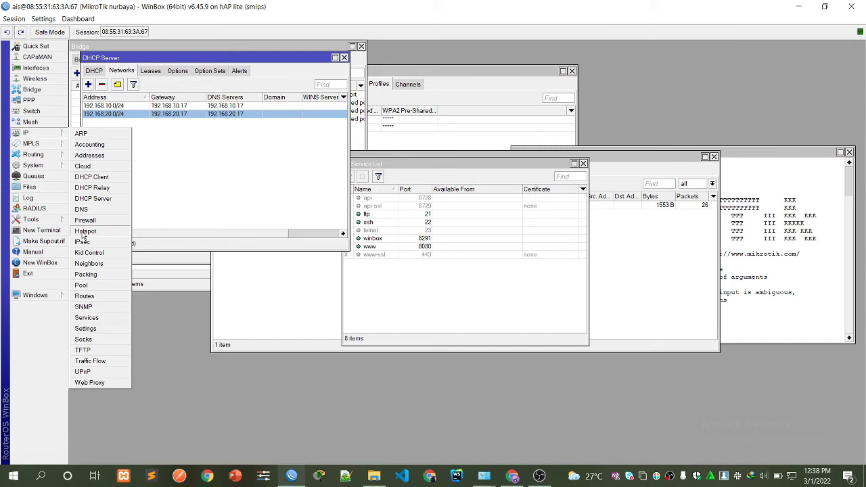
Run Hotspot Setup on bridge2-hotspot with address 192.168.20.17/24, default pool, and DNS 8.8.8.8/8.8.4.4.
{"action": "left_click", "coordinate": [82, 232]}
{"action": "left_click", "coordinate": [169, 127]}
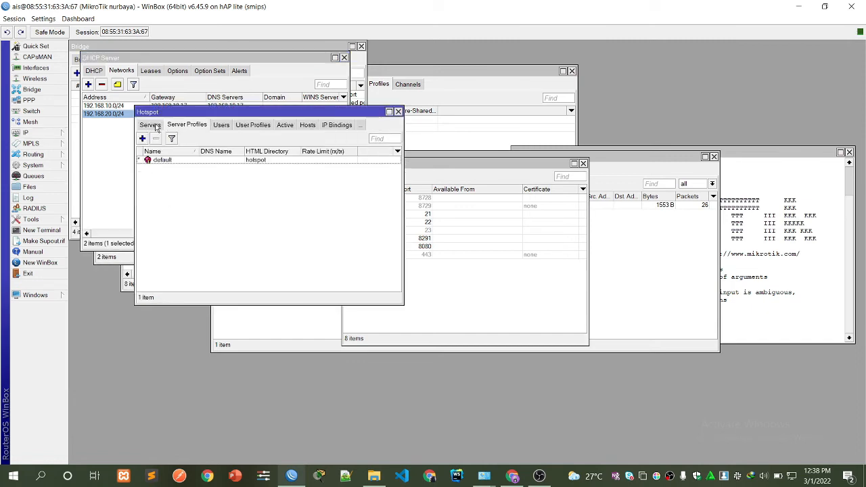
{"action": "left_click", "coordinate": [151, 126]}
{"action": "left_click", "coordinate": [278, 140]}
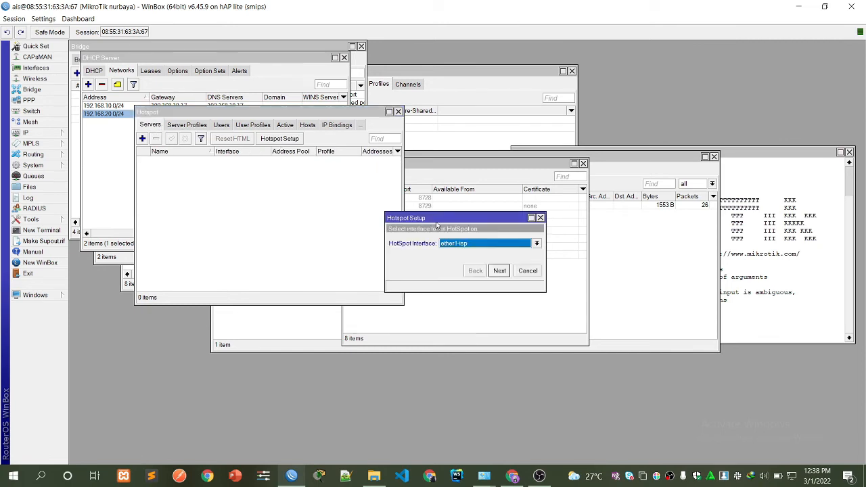
{"action": "left_click", "coordinate": [461, 246]}
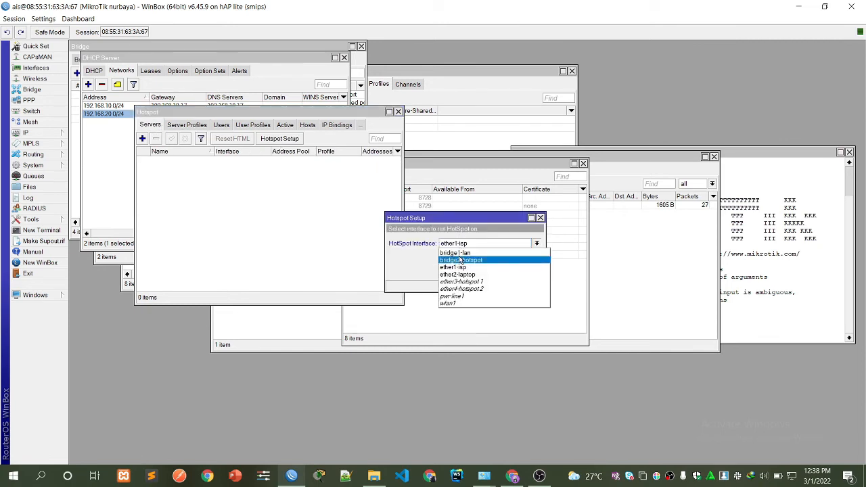
{"action": "left_click", "coordinate": [460, 259]}
{"action": "left_click", "coordinate": [502, 271]}
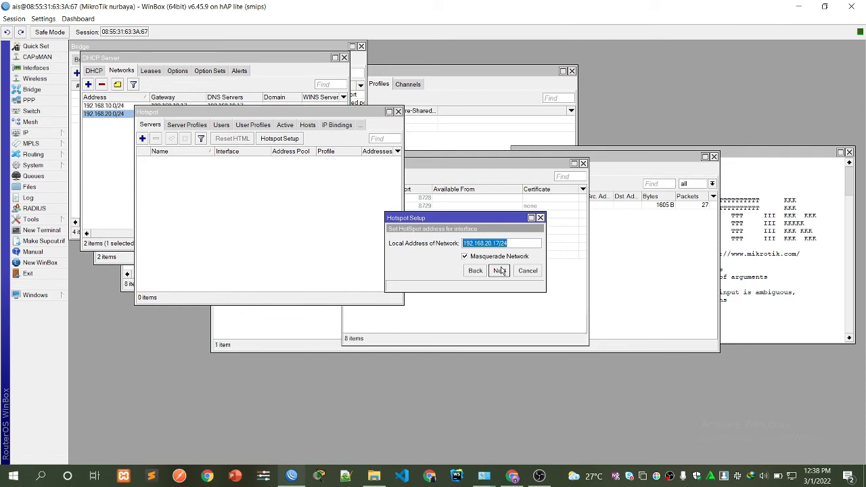
{"action": "left_click", "coordinate": [499, 270]}
{"action": "left_click", "coordinate": [499, 271]}
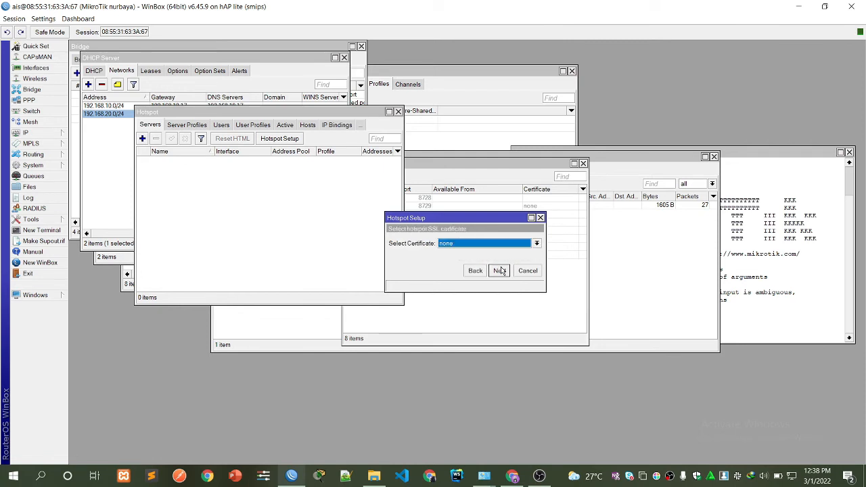
{"action": "left_click", "coordinate": [499, 271]}
{"action": "left_click", "coordinate": [499, 271]}
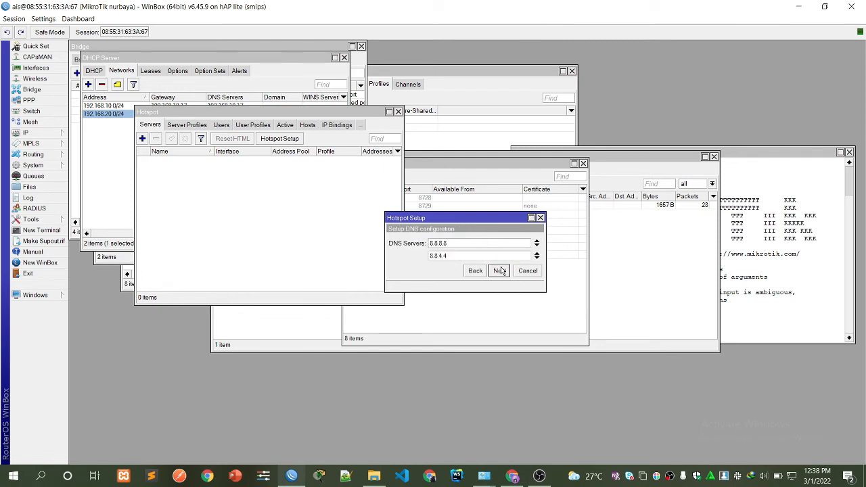
{"action": "left_click", "coordinate": [500, 271]}
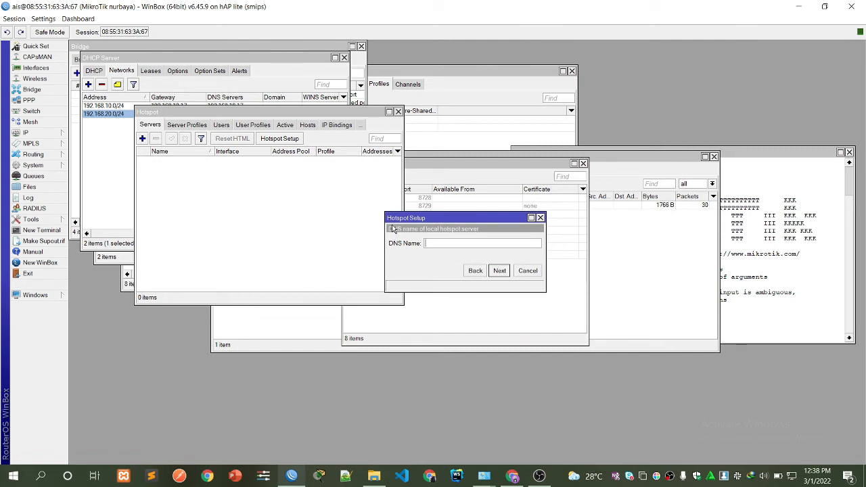
Set hotspot DNS name nur.net and create a local hotspot user with a password.
{"action": "type", "text": "ur.net"}
{"action": "left_click", "coordinate": [499, 271]}
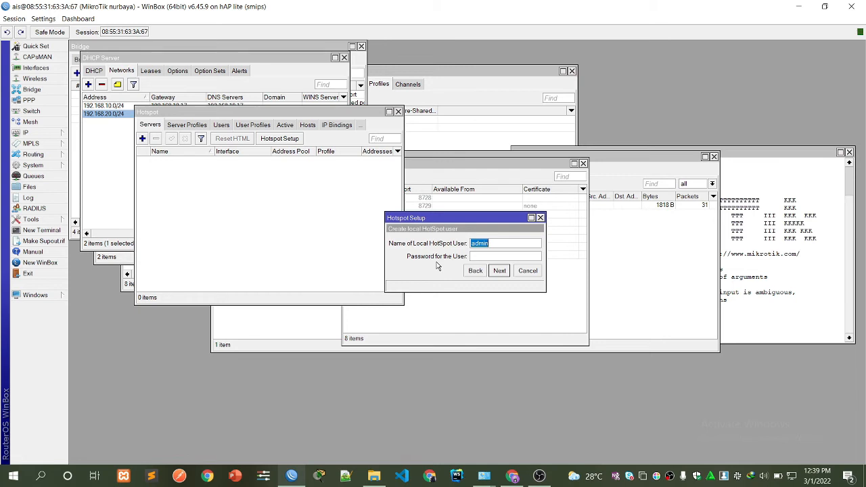
{"action": "left_click", "coordinate": [479, 255]}
{"action": "left_click", "coordinate": [499, 271]}
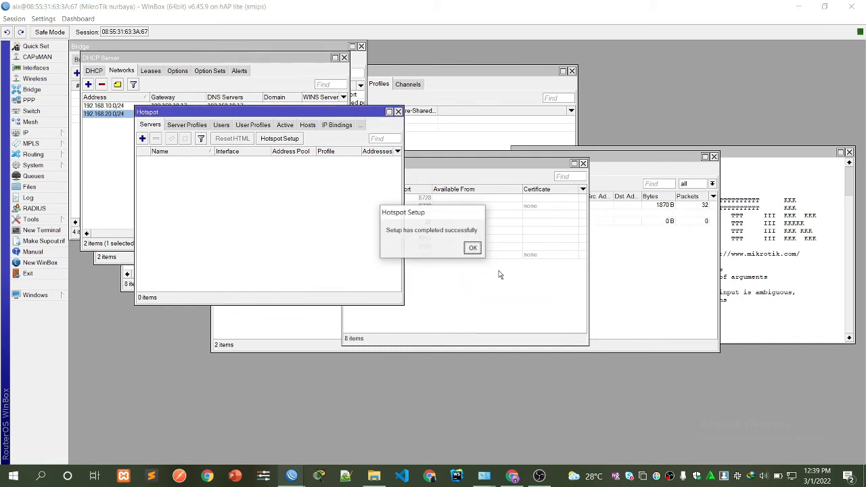
{"action": "left_click", "coordinate": [467, 248]}
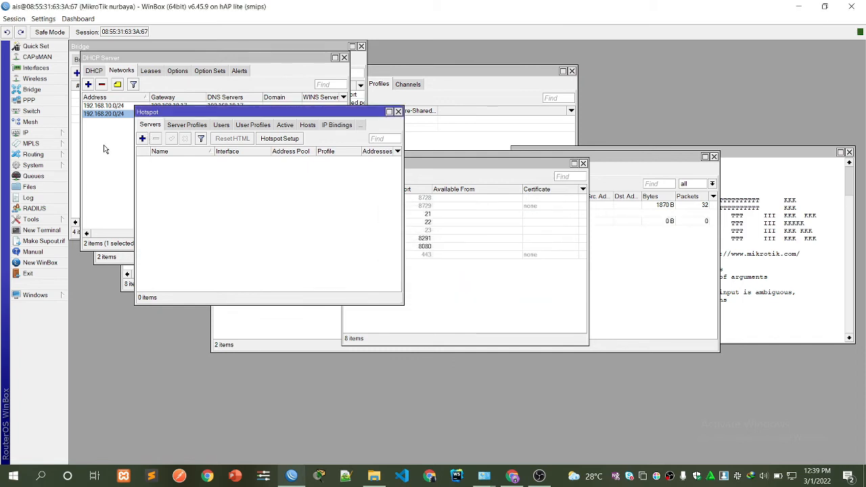
Add hotspot user profile sija with a 2m rate limit.
{"action": "left_click", "coordinate": [181, 127]}
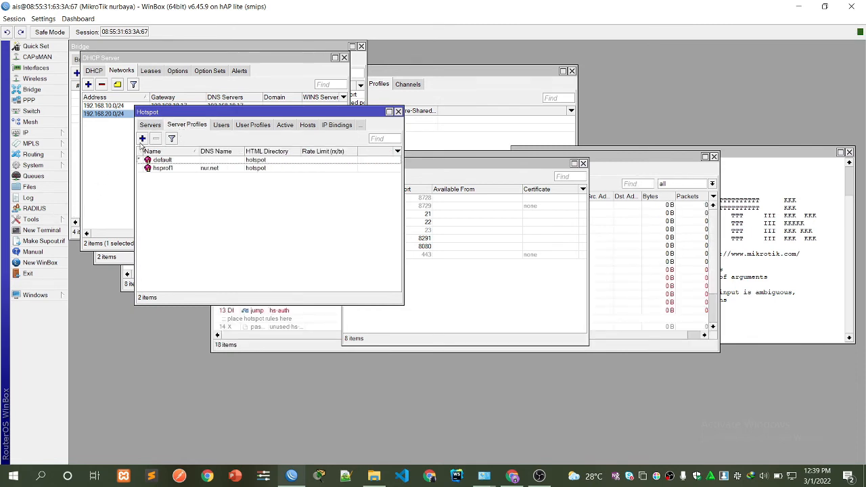
{"action": "left_click", "coordinate": [221, 126]}
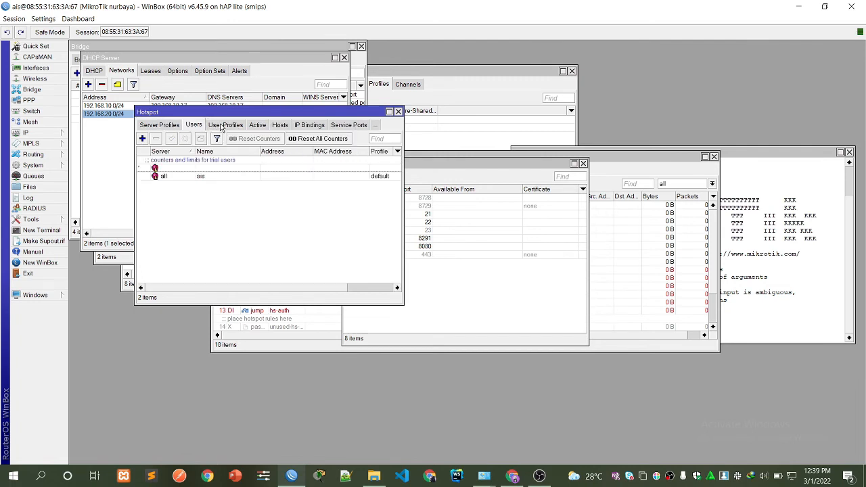
{"action": "left_click", "coordinate": [250, 125]}
{"action": "left_click", "coordinate": [142, 139]}
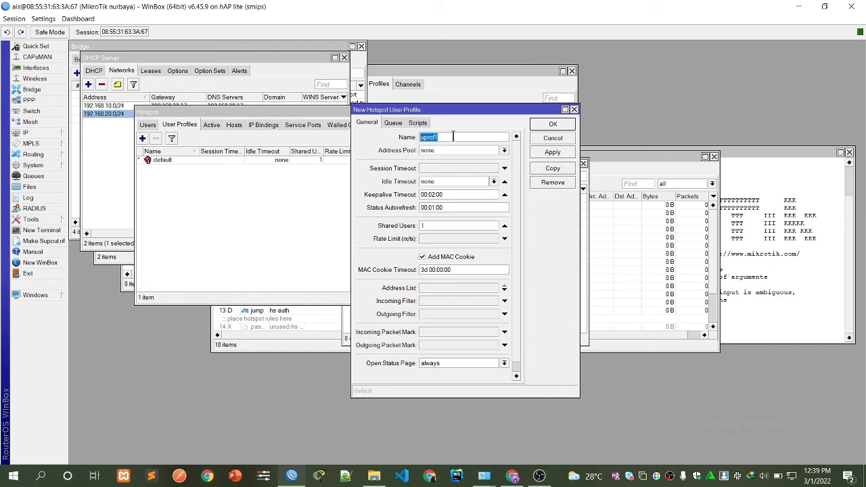
{"action": "type", "text": "si"}
{"action": "type", "text": "ije"}
{"action": "type", "text": "2"}
{"action": "left_click", "coordinate": [436, 238]}
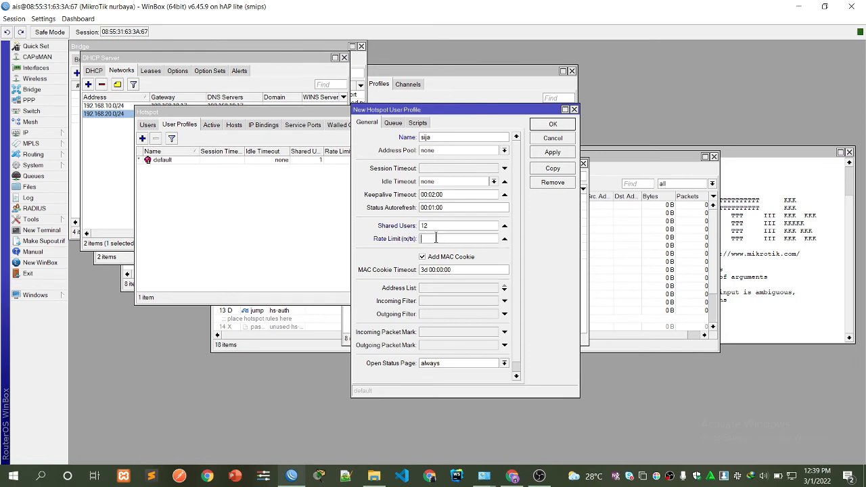
{"action": "type", "text": "2m/2m"}
{"action": "left_click", "coordinate": [539, 155]}
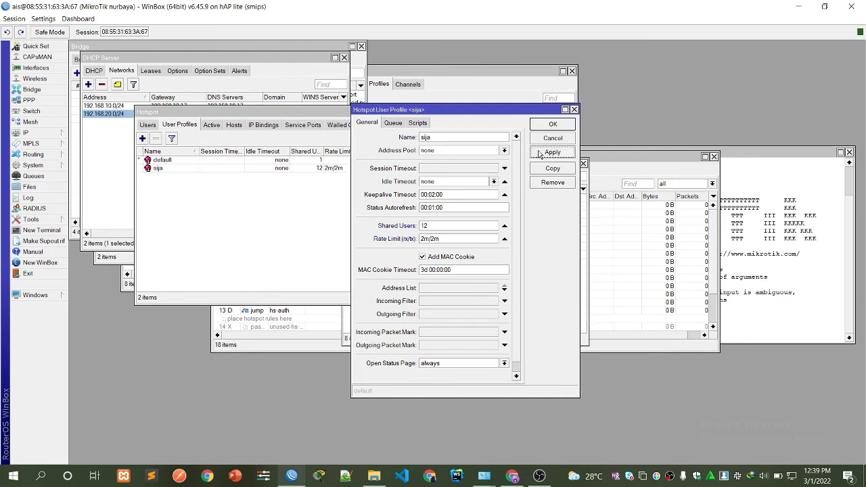
{"action": "left_click", "coordinate": [538, 127]}
Add hotspot user profile dkv with 12 shared users and a 2m/2m rate limit.
{"action": "left_click", "coordinate": [142, 138]}
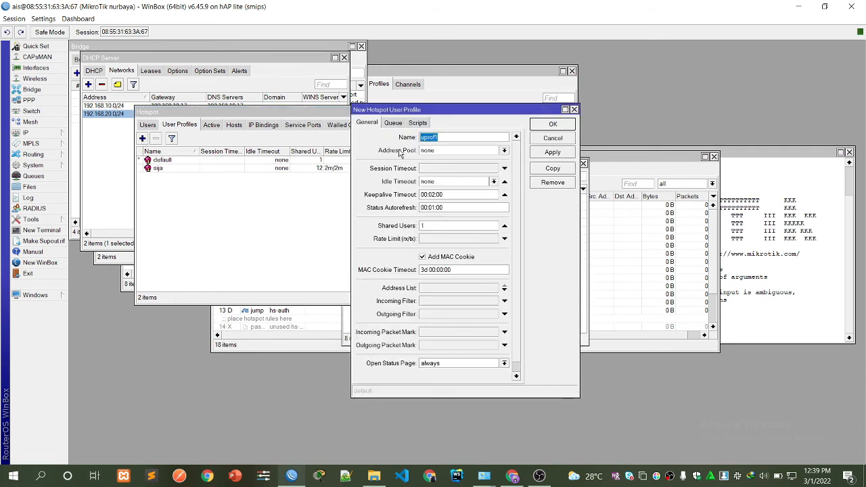
{"action": "type", "text": "dkv"}
{"action": "left_click", "coordinate": [422, 225]}
{"action": "type", "text": "2"}
{"action": "left_click", "coordinate": [437, 237]}
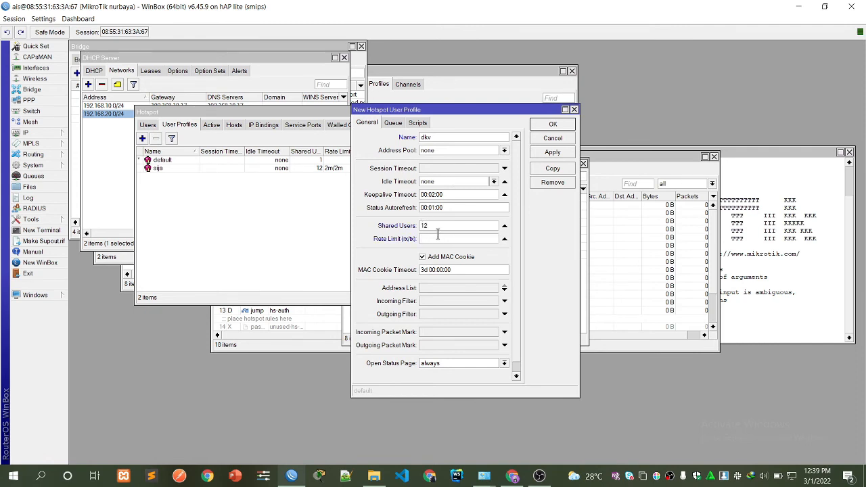
{"action": "type", "text": "2m/2m"}
{"action": "left_click", "coordinate": [547, 152]}
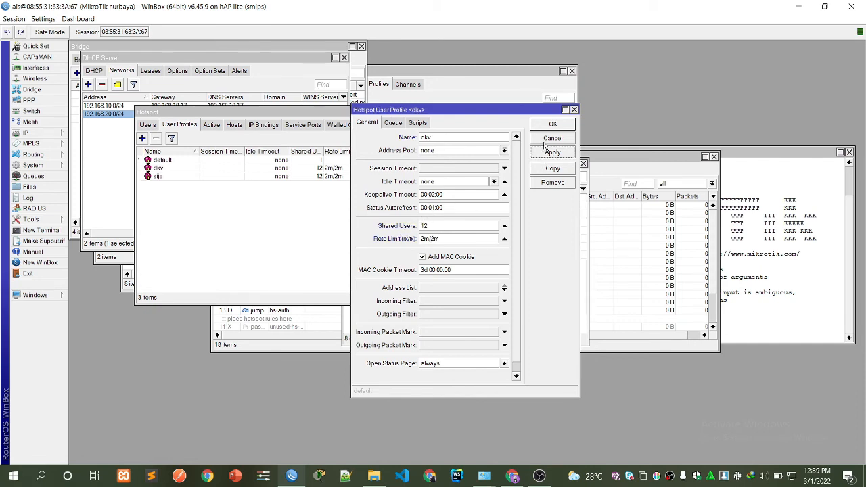
{"action": "left_click", "coordinate": [543, 125]}
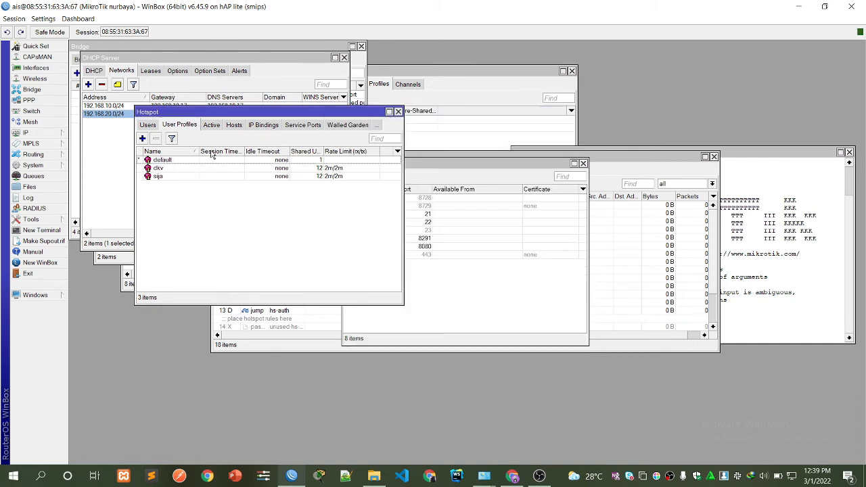
Add hotspot user sija with the default profile.
{"action": "left_click", "coordinate": [146, 126]}
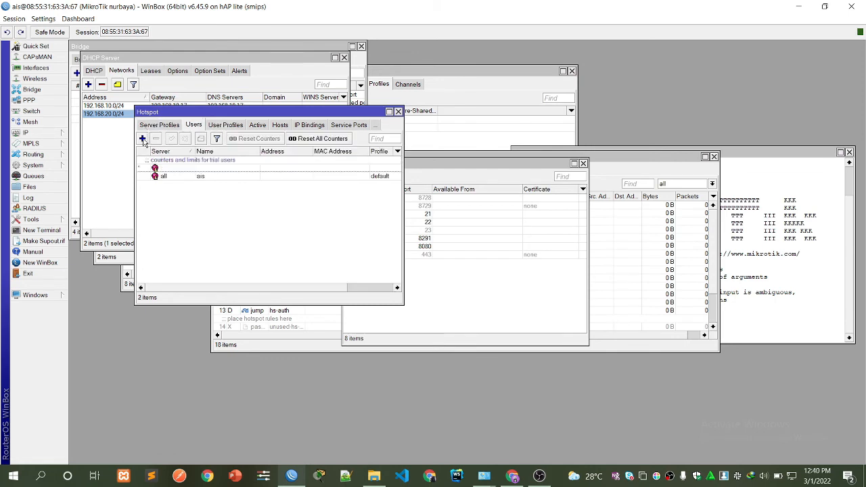
{"action": "left_click", "coordinate": [142, 138]}
{"action": "key", "text": "Tab"}
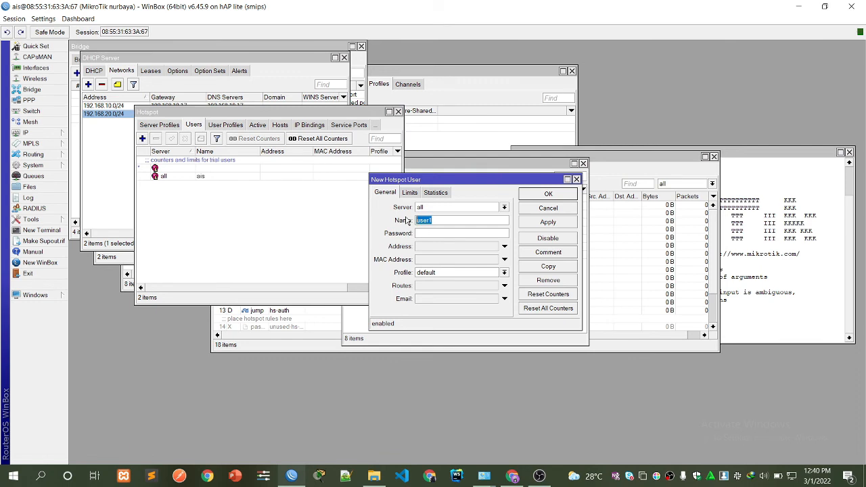
{"action": "type", "text": "sija"}
{"action": "left_click", "coordinate": [548, 222]}
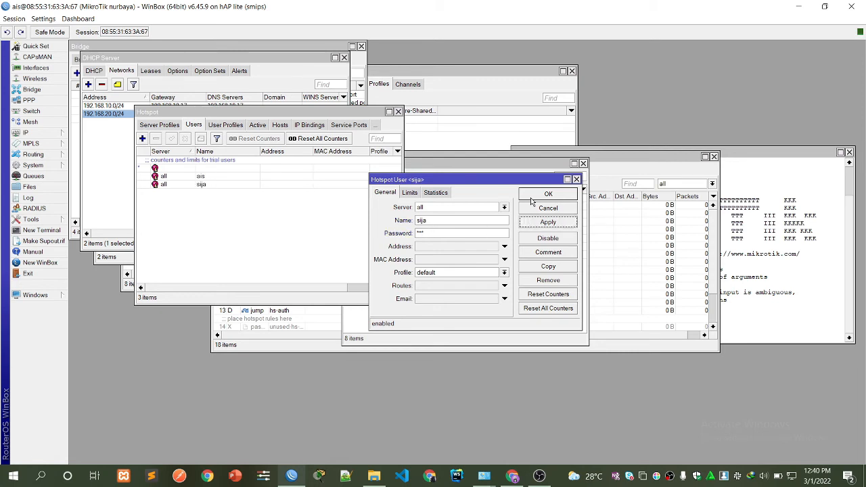
{"action": "left_click", "coordinate": [548, 195]}
Add hotspot user dkv with a password and the default profile.
{"action": "left_click", "coordinate": [142, 138]}
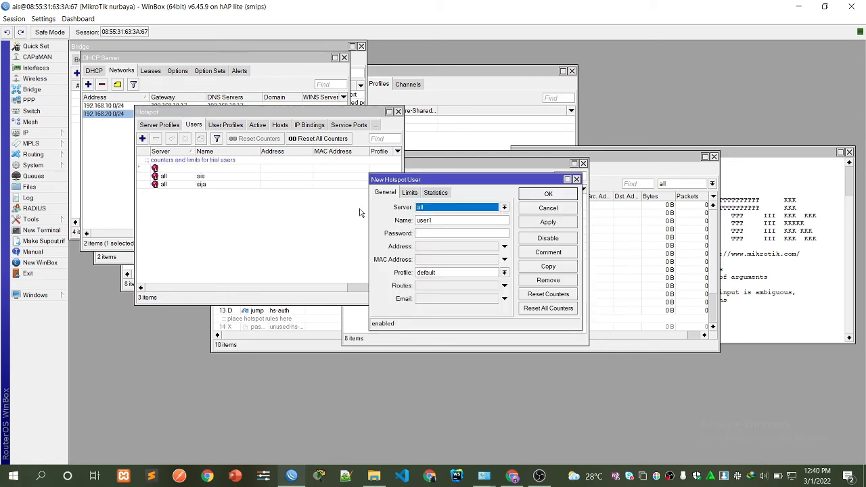
{"action": "double_click", "coordinate": [442, 219]}
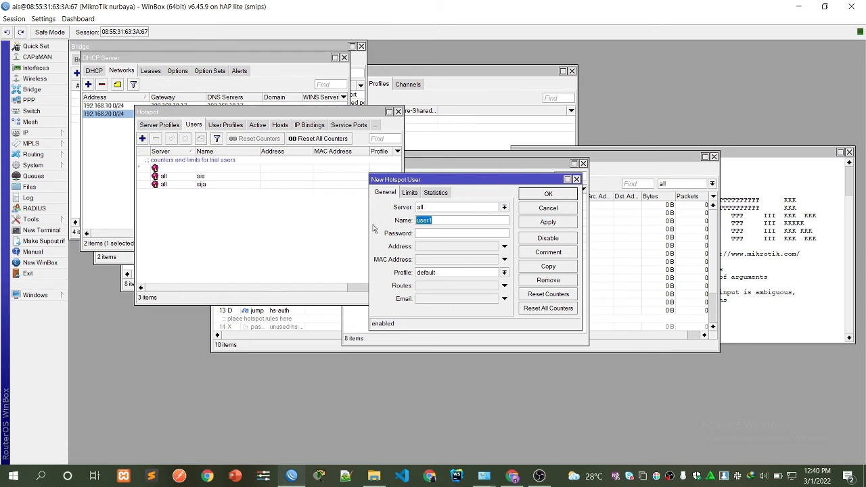
{"action": "type", "text": "dkv"}
{"action": "left_click", "coordinate": [420, 234]}
{"action": "left_click", "coordinate": [548, 222]}
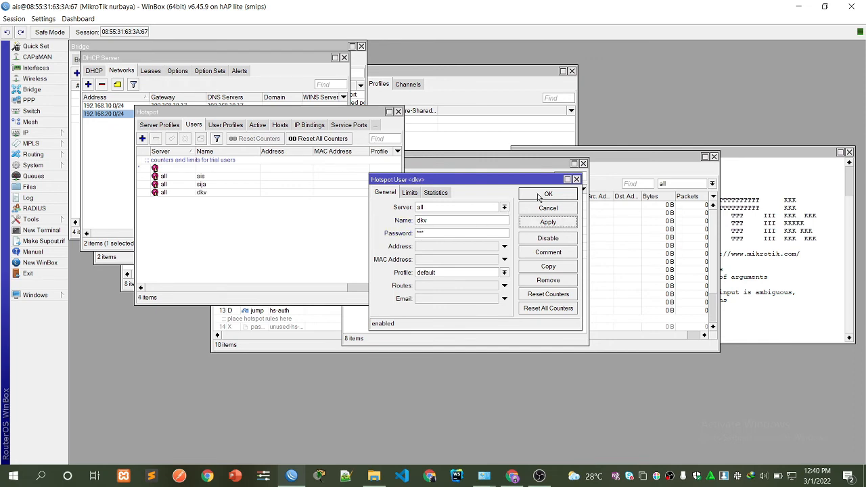
{"action": "left_click", "coordinate": [548, 194]}
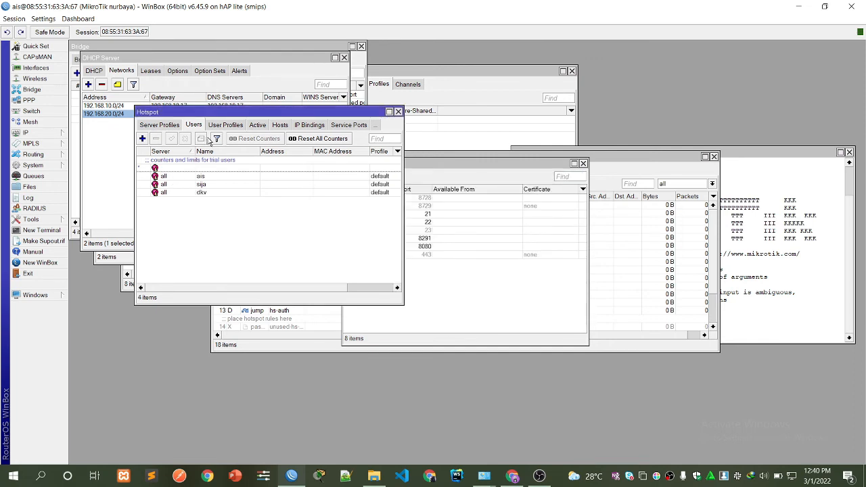
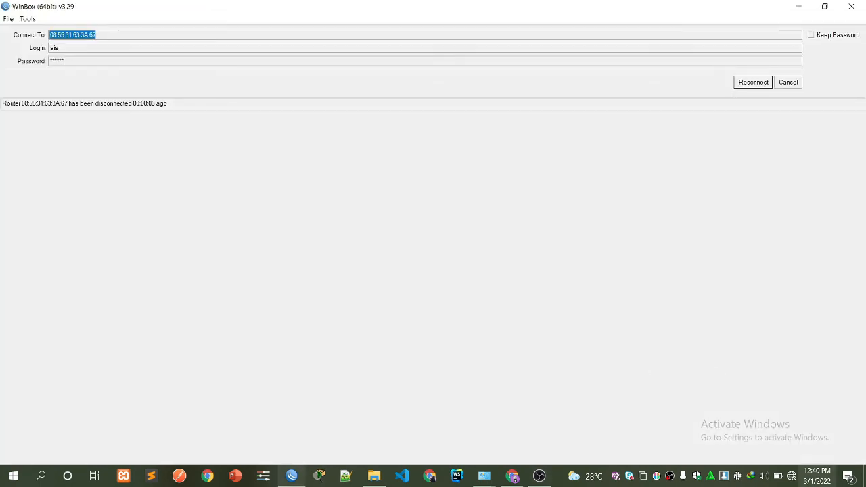
Open the Windows Wi-Fi network list and scroll through the available networks.
{"action": "left_click", "coordinate": [792, 479]}
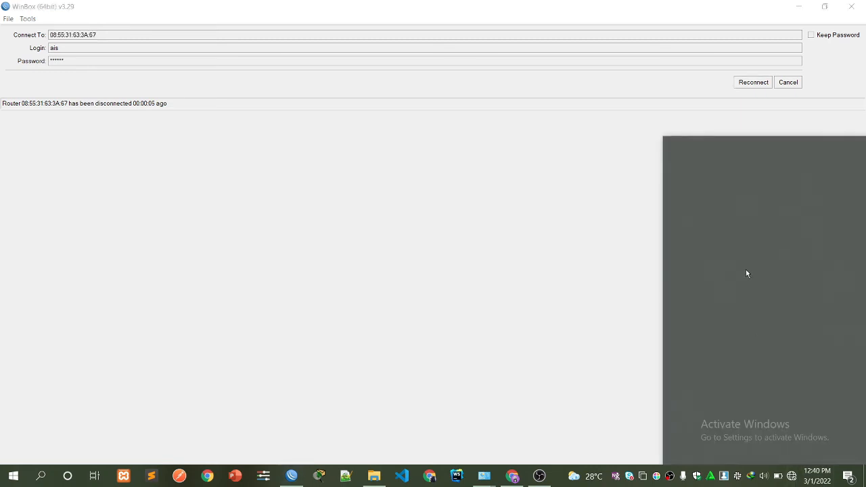
{"action": "scroll", "coordinate": [726, 208], "scroll_direction": "down", "scroll_amount": 3}
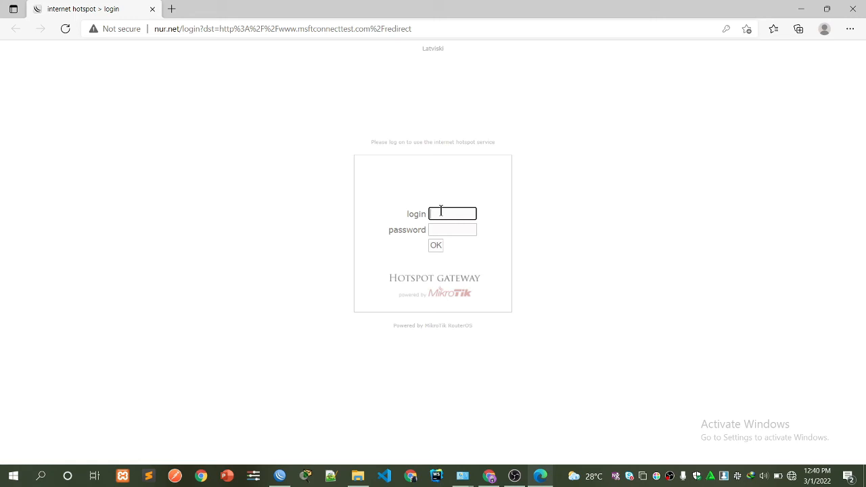
Log in on the hotspot page as user ai with its password.
{"action": "left_click", "coordinate": [440, 211]}
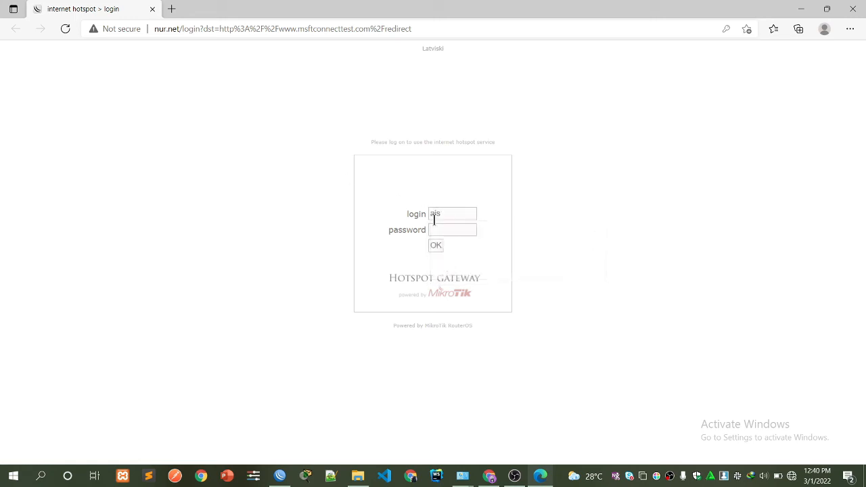
{"action": "left_click", "coordinate": [440, 230]}
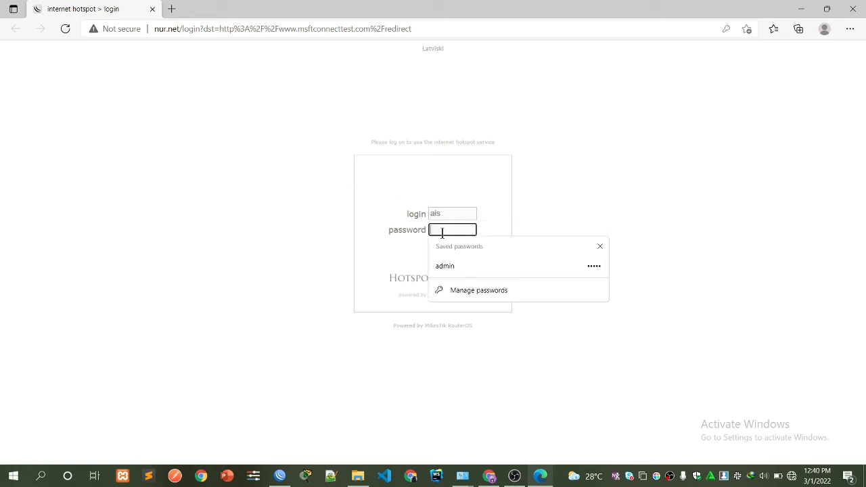
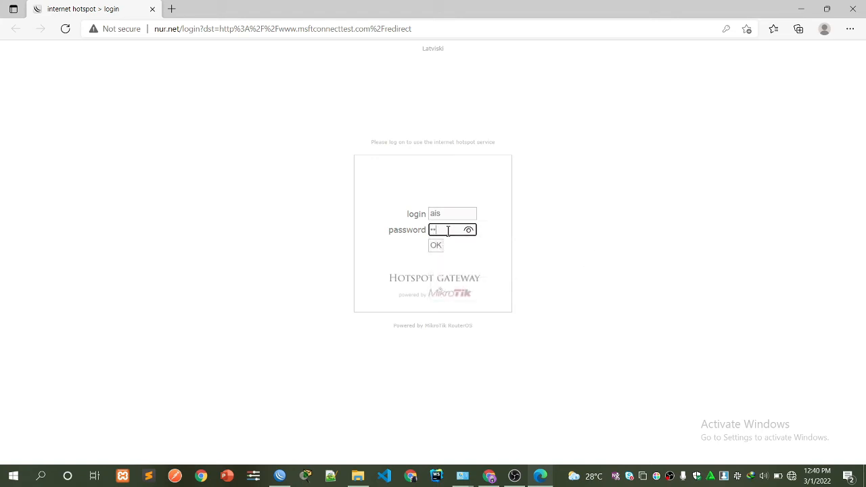
{"action": "left_click", "coordinate": [435, 245]}
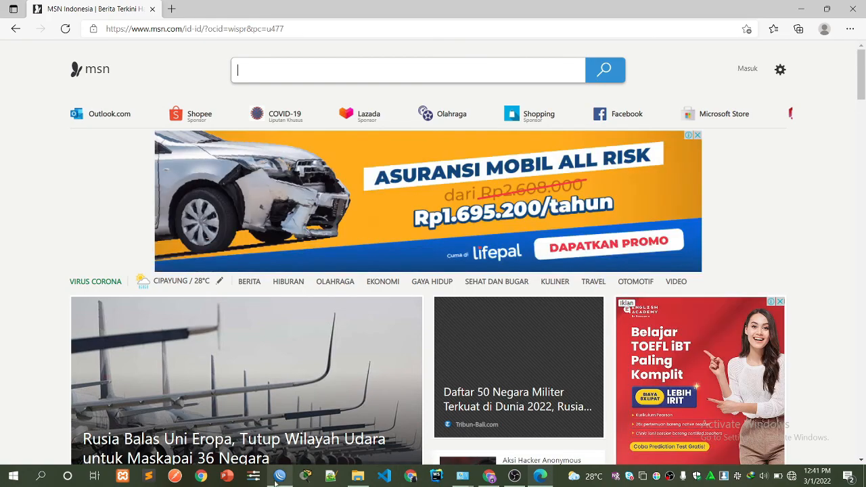
Reconnect WinBox to the router and set hsprof1's HTML Directory to smp darsaed.
{"action": "left_click", "coordinate": [276, 479]}
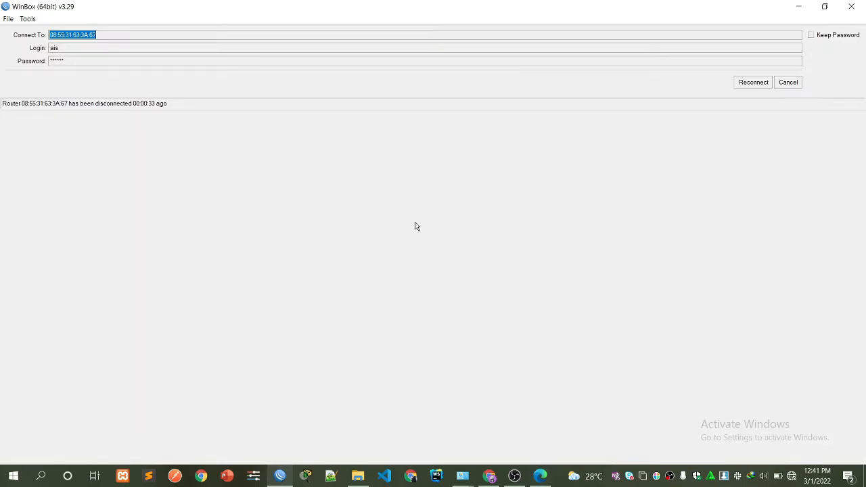
{"action": "left_click", "coordinate": [756, 83]}
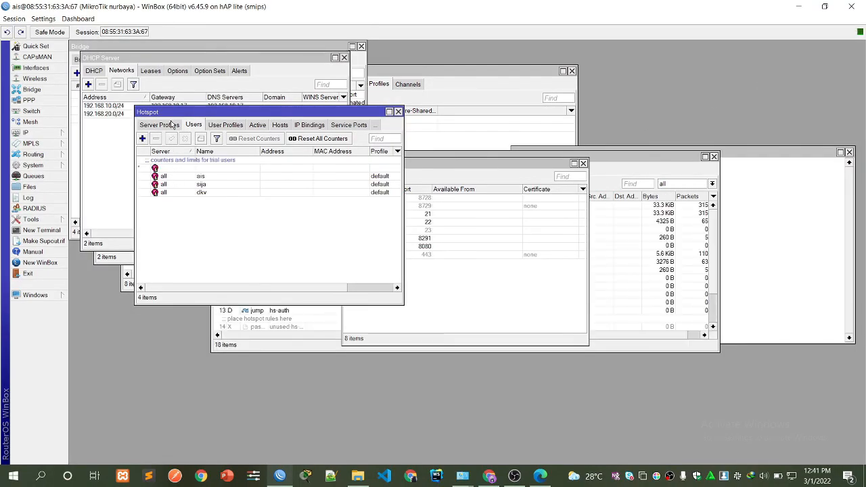
{"action": "left_click", "coordinate": [172, 124]}
{"action": "double_click", "coordinate": [172, 168]}
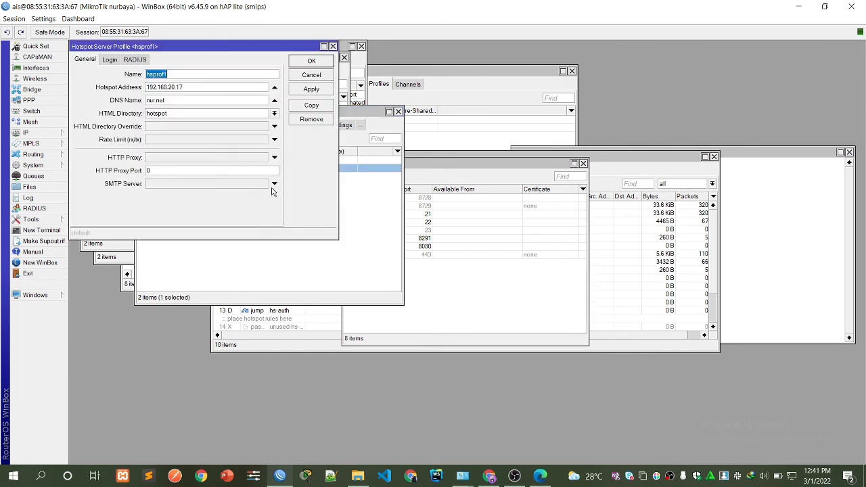
{"action": "left_click", "coordinate": [274, 114]}
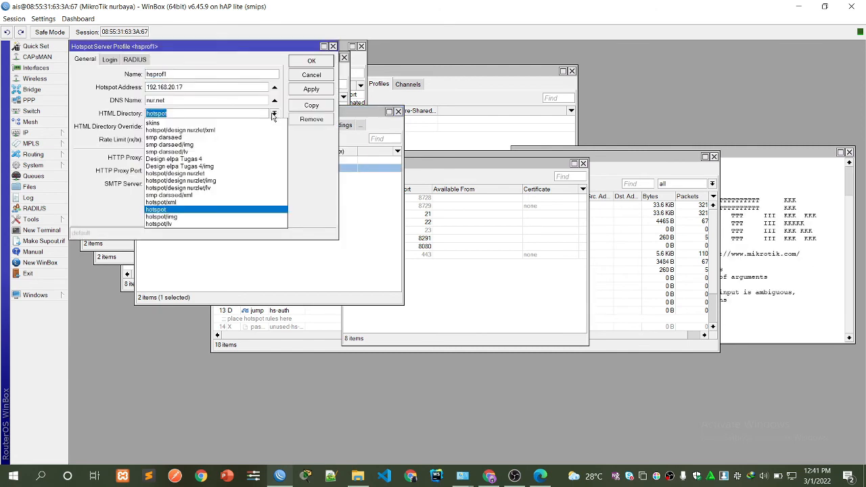
{"action": "left_click", "coordinate": [242, 140]}
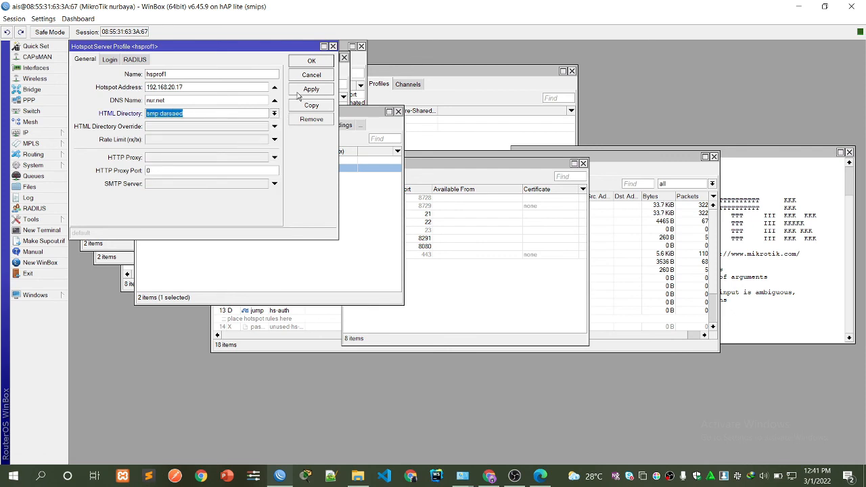
{"action": "left_click", "coordinate": [299, 91]}
{"action": "left_click", "coordinate": [297, 62]}
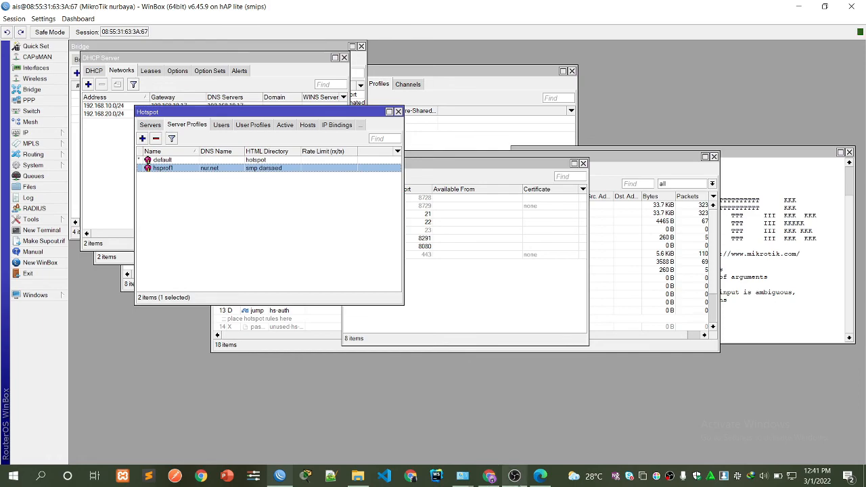
Open the hotspot login address from history in a new Edge tab.
{"action": "mouse_move", "coordinate": [489, 478]}
{"action": "left_click", "coordinate": [540, 477]}
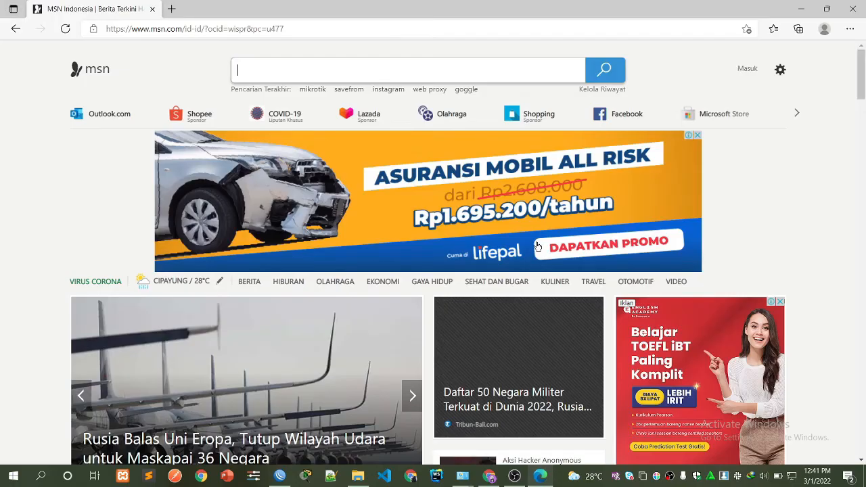
{"action": "left_click", "coordinate": [173, 9]}
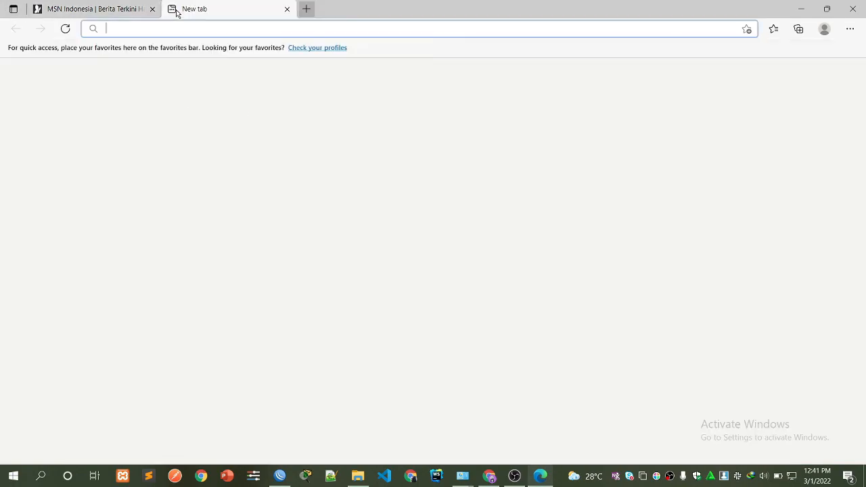
{"action": "type", "text": "nur.net"}
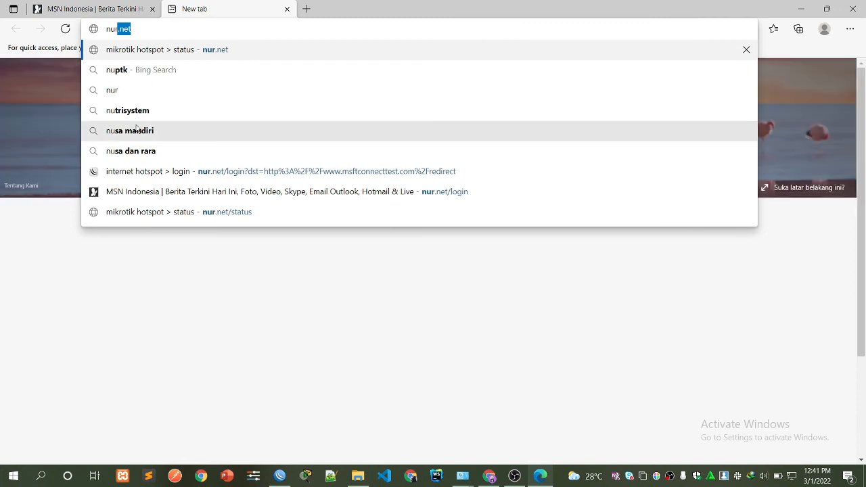
{"action": "left_click", "coordinate": [281, 170]}
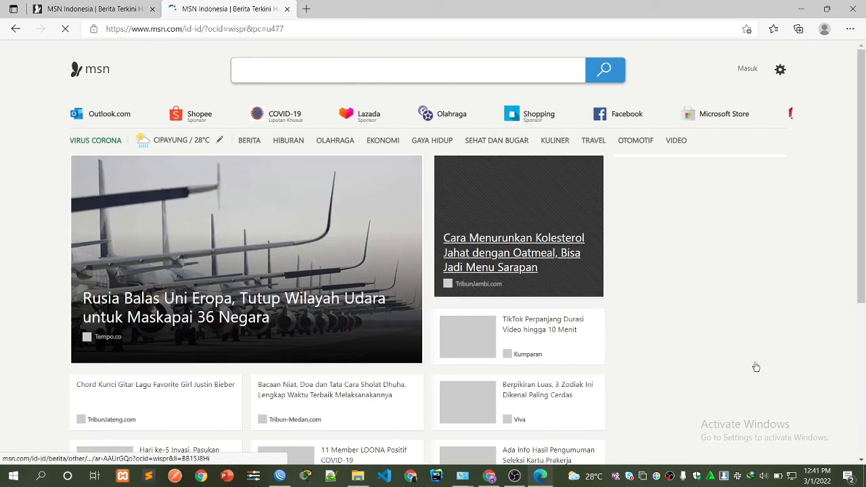
Open the Windows Wi-Fi list and expand the MikroTik hotspot network entry.
{"action": "left_click", "coordinate": [792, 481]}
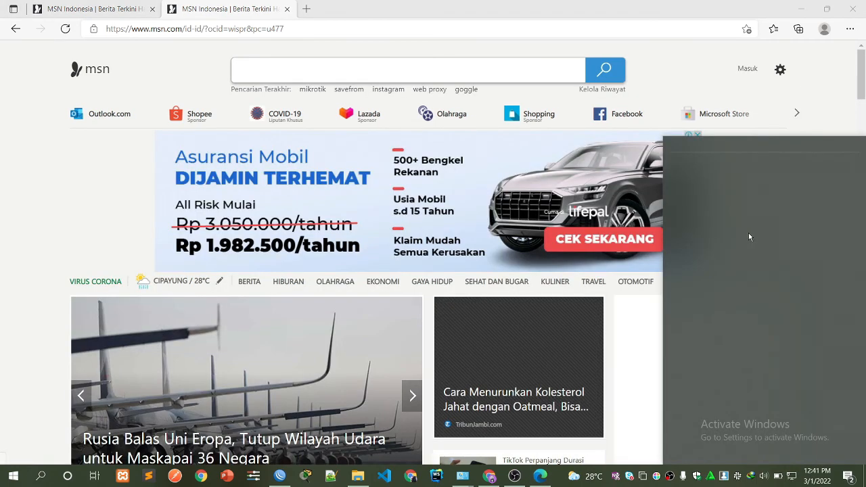
{"action": "scroll", "coordinate": [714, 277], "scroll_direction": "down", "scroll_amount": 5}
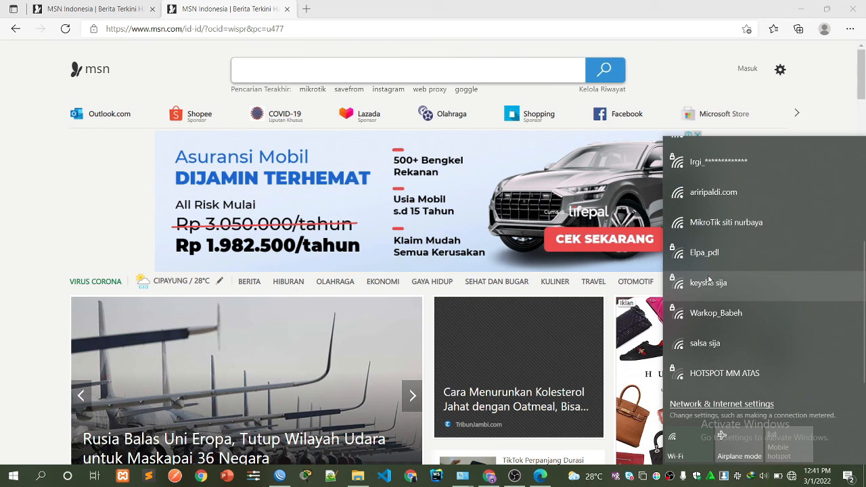
{"action": "scroll", "coordinate": [709, 279], "scroll_direction": "up", "scroll_amount": 1}
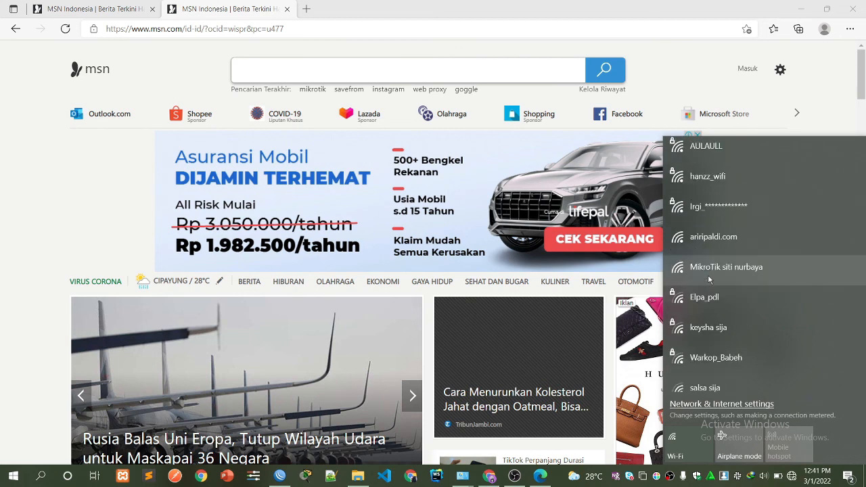
{"action": "left_click", "coordinate": [709, 271]}
Connect to the MikroTik Wi-Fi and log in as user sija with its password.
{"action": "left_click", "coordinate": [816, 346]}
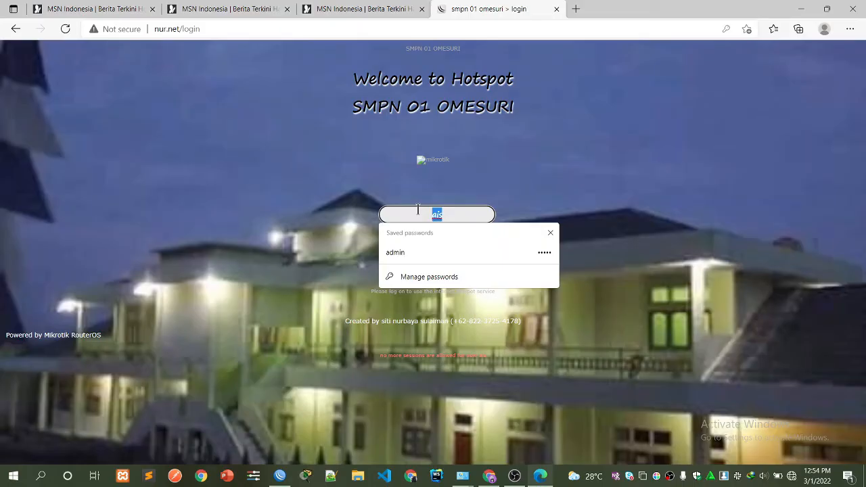
{"action": "type", "text": "sija"}
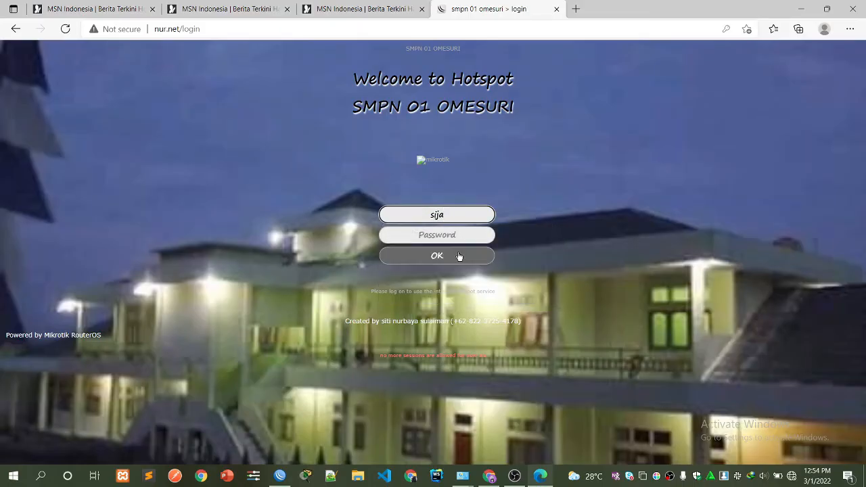
{"action": "left_click", "coordinate": [440, 236]}
{"action": "type", "text": "s"}
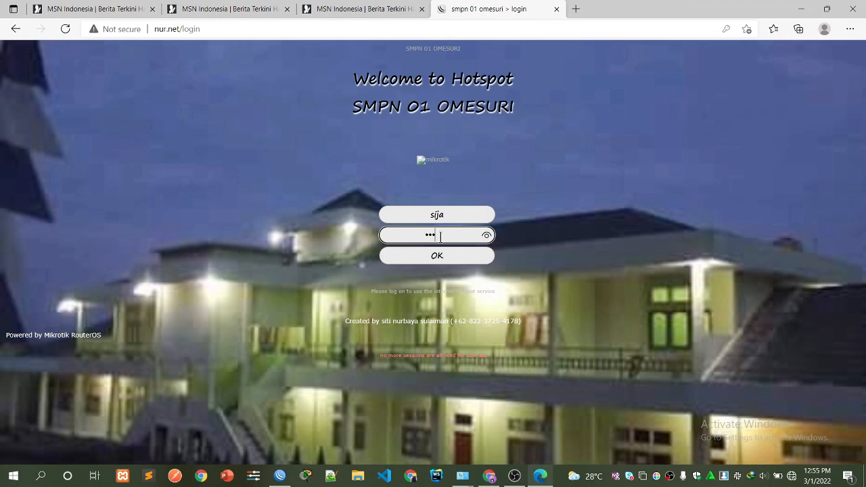
{"action": "key", "text": "Return"}
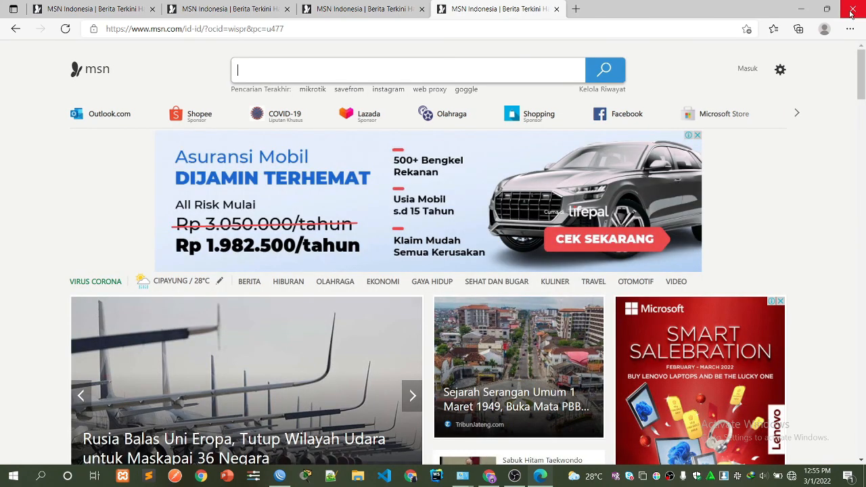
{"action": "left_click", "coordinate": [851, 13]}
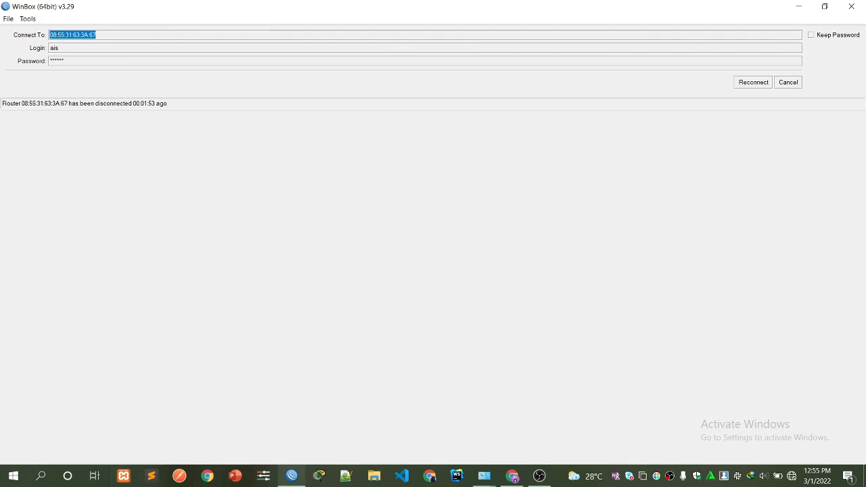
{"action": "left_click", "coordinate": [540, 475]}
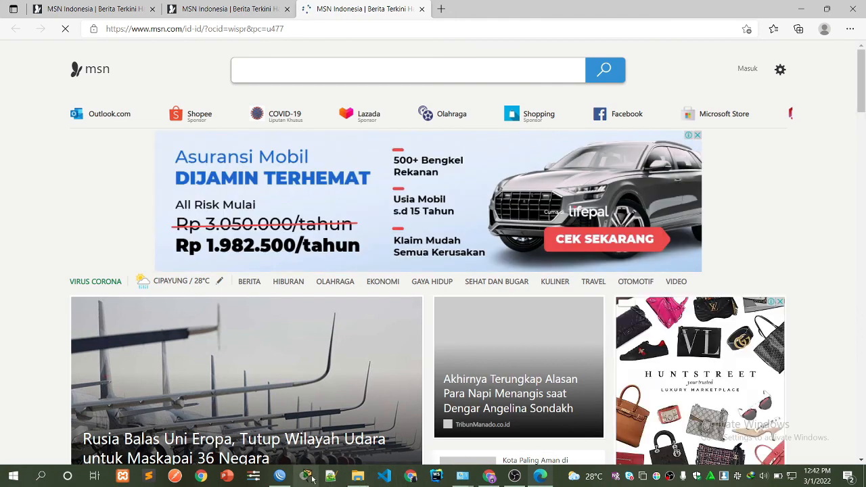
Open the Google homepage in a new Chrome tab via a search for google.
{"action": "left_click", "coordinate": [489, 476]}
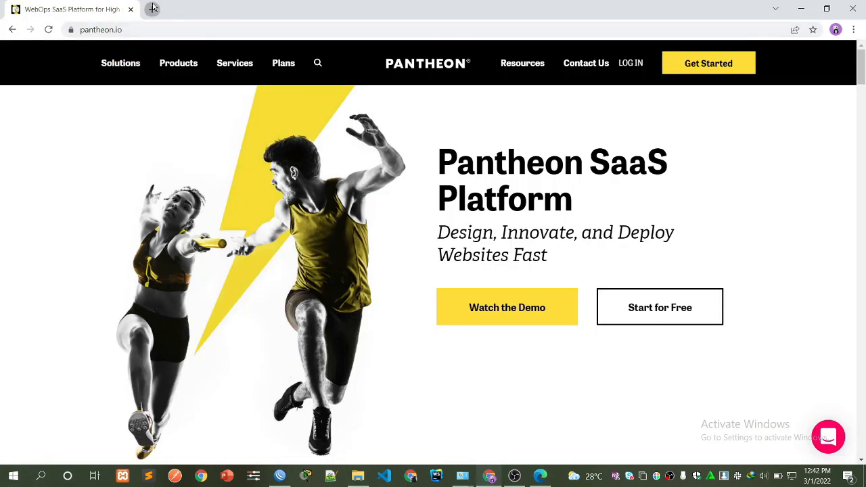
{"action": "left_click", "coordinate": [151, 8]}
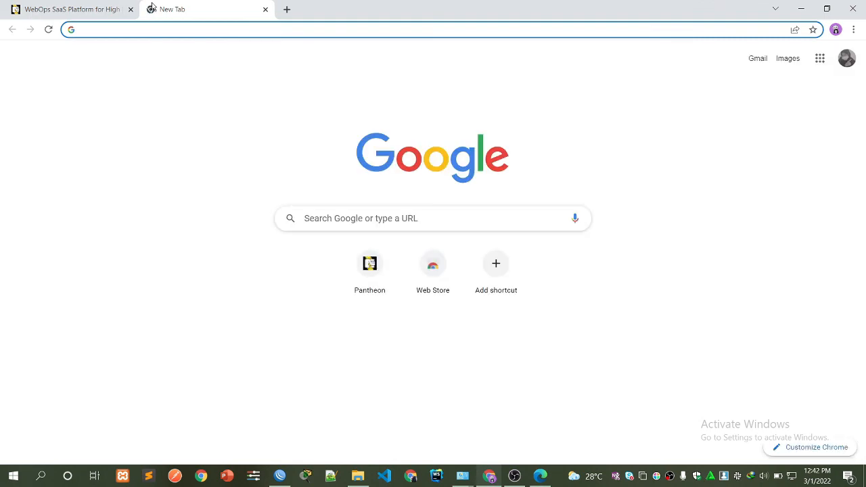
{"action": "type", "text": "g"}
{"action": "left_click", "coordinate": [98, 136]}
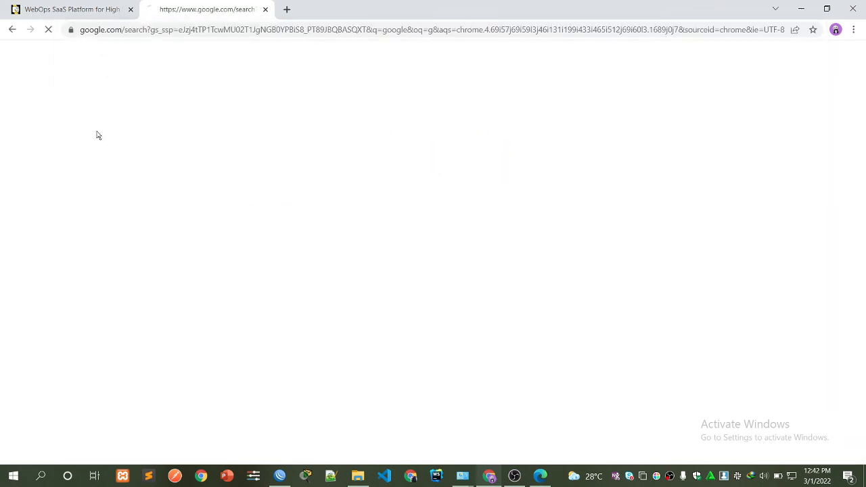
{"action": "left_click", "coordinate": [162, 68]}
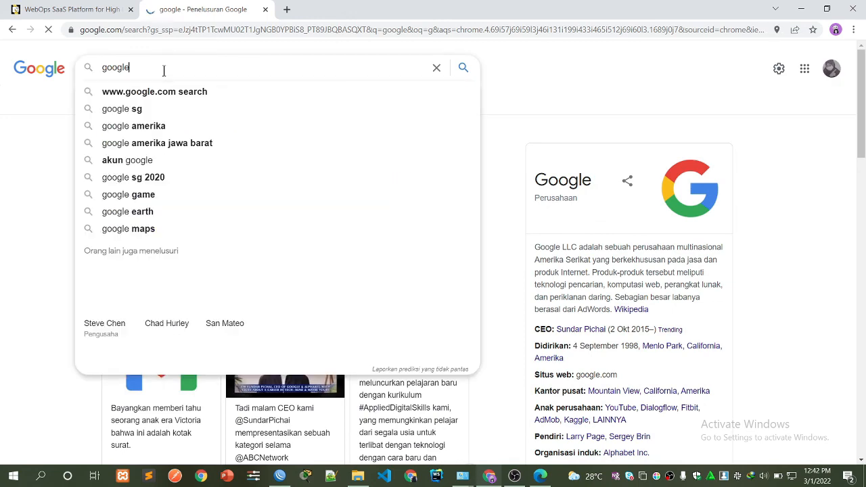
{"action": "left_click", "coordinate": [498, 112]}
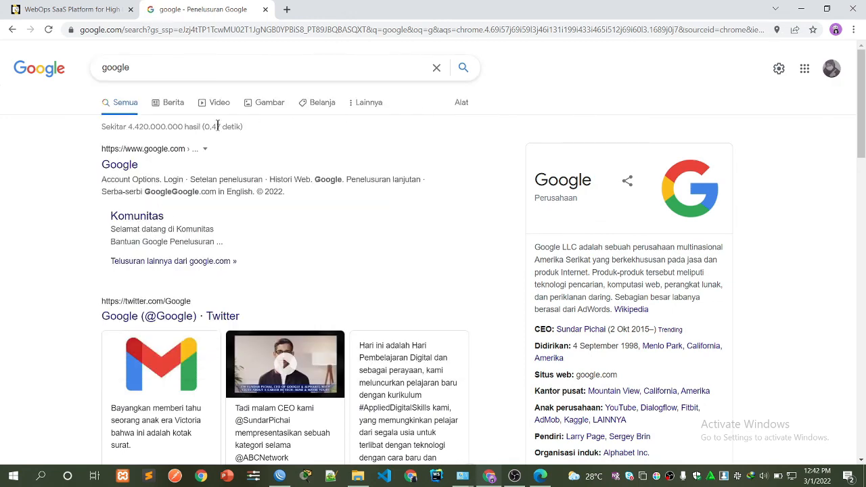
{"action": "left_click", "coordinate": [118, 170]}
Search for youtube from the Google search box suggestions.
{"action": "left_click", "coordinate": [293, 209]}
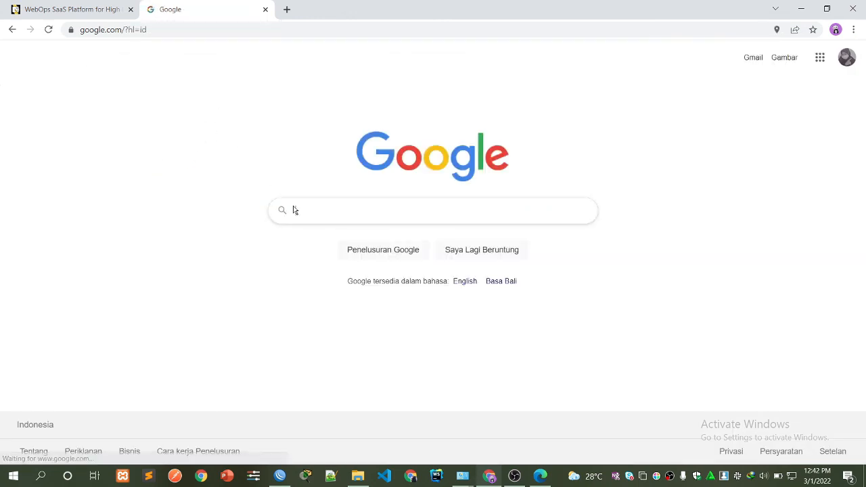
{"action": "type", "text": "y"}
{"action": "left_click", "coordinate": [297, 238]}
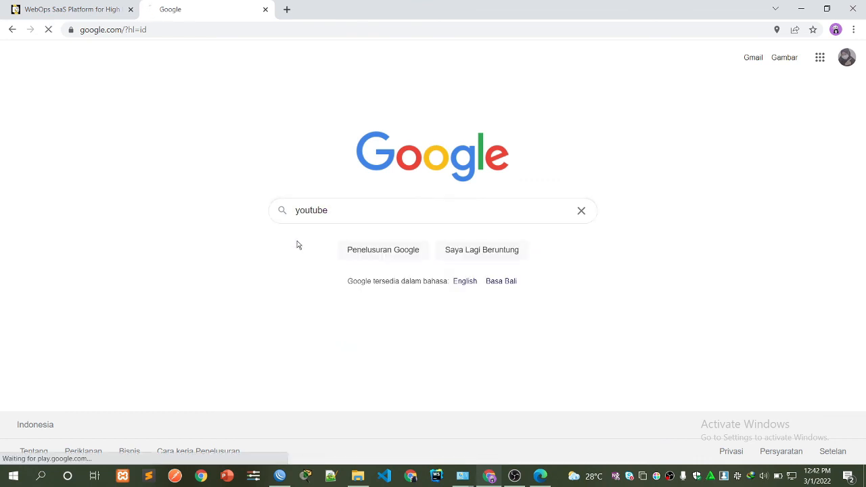